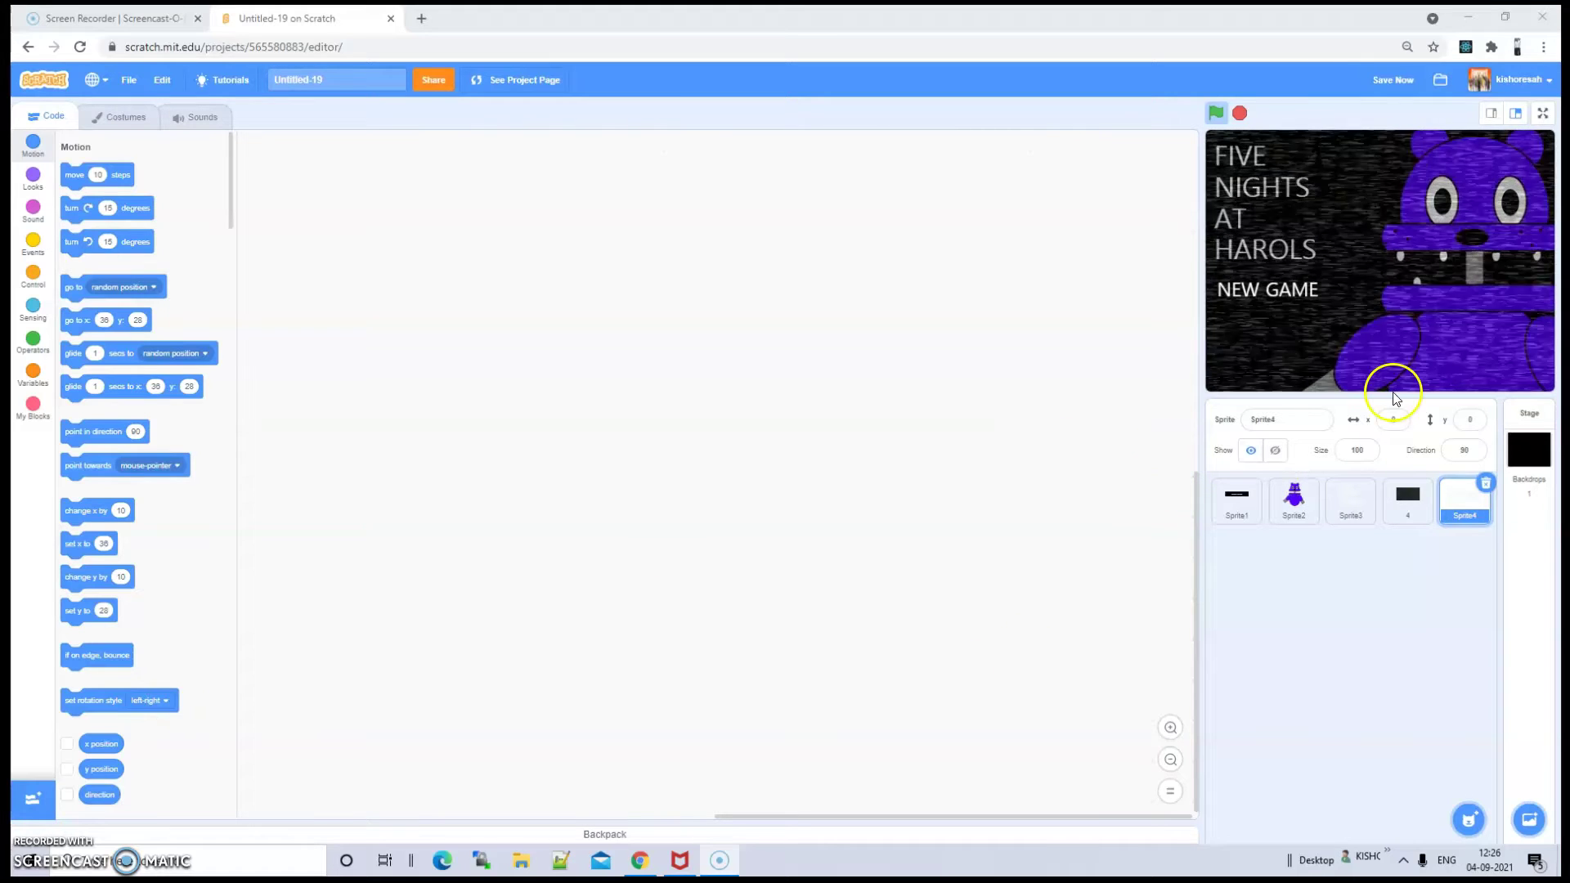
Duplicate Sprite4's NEW GAME costume and open the copy's text for editing with the cursor at its start
click(122, 116)
right_click(35, 175)
click(57, 184)
click(200, 319)
click(995, 489)
key(Left)
key(Left)
key(Left)
key(Left)
key(Left)
key(Left)
key(Left)
key(Left)
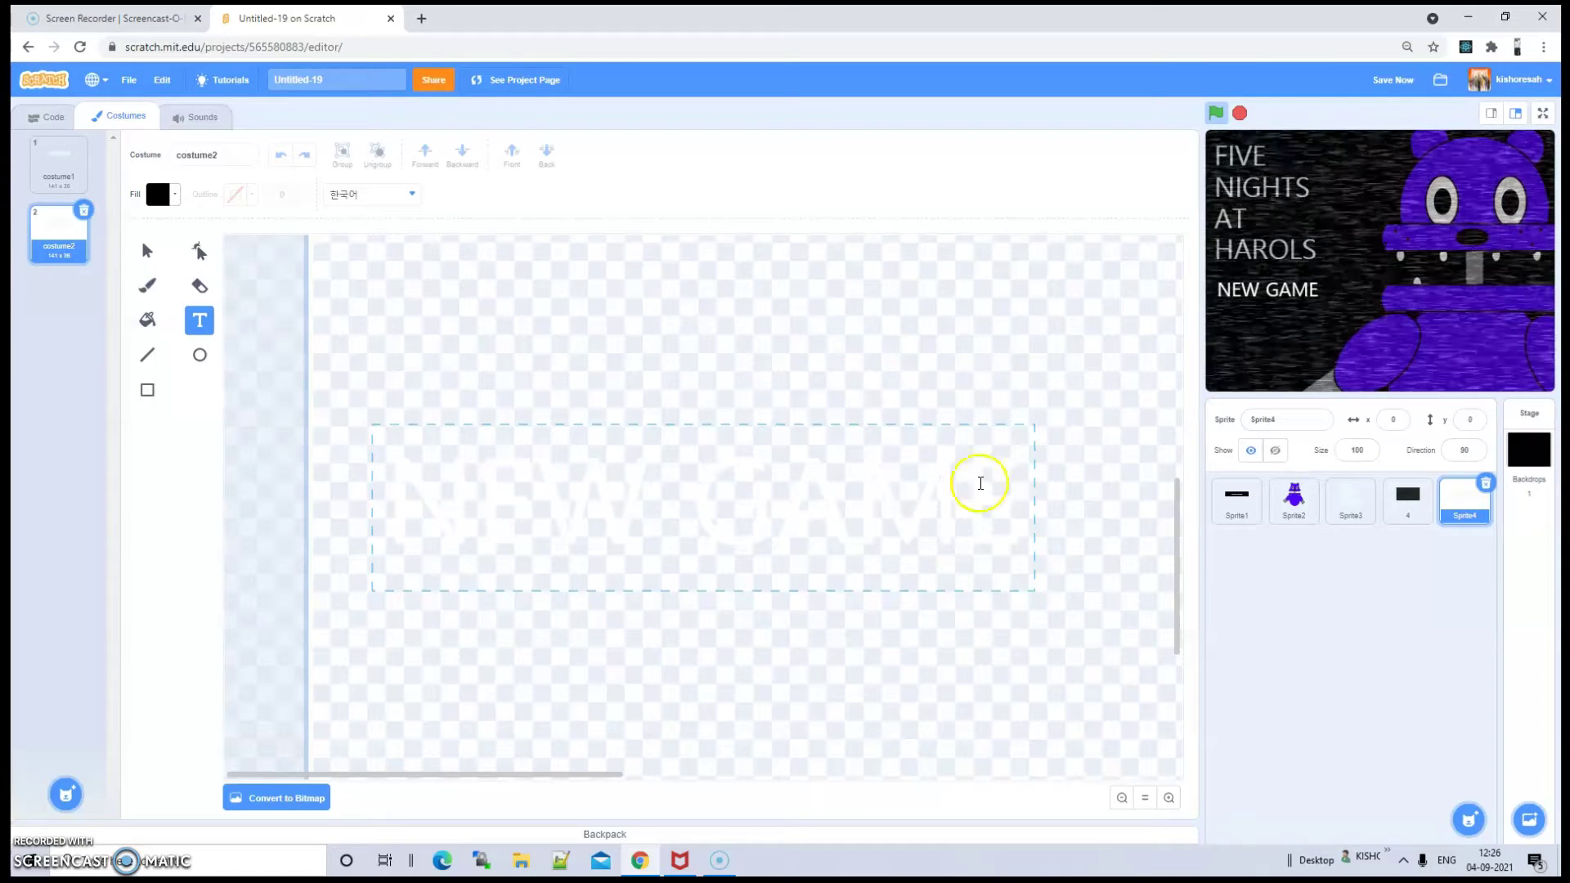
Try a black fill on the NEW GAME text in costume2 and return it to white
click(171, 195)
click(188, 339)
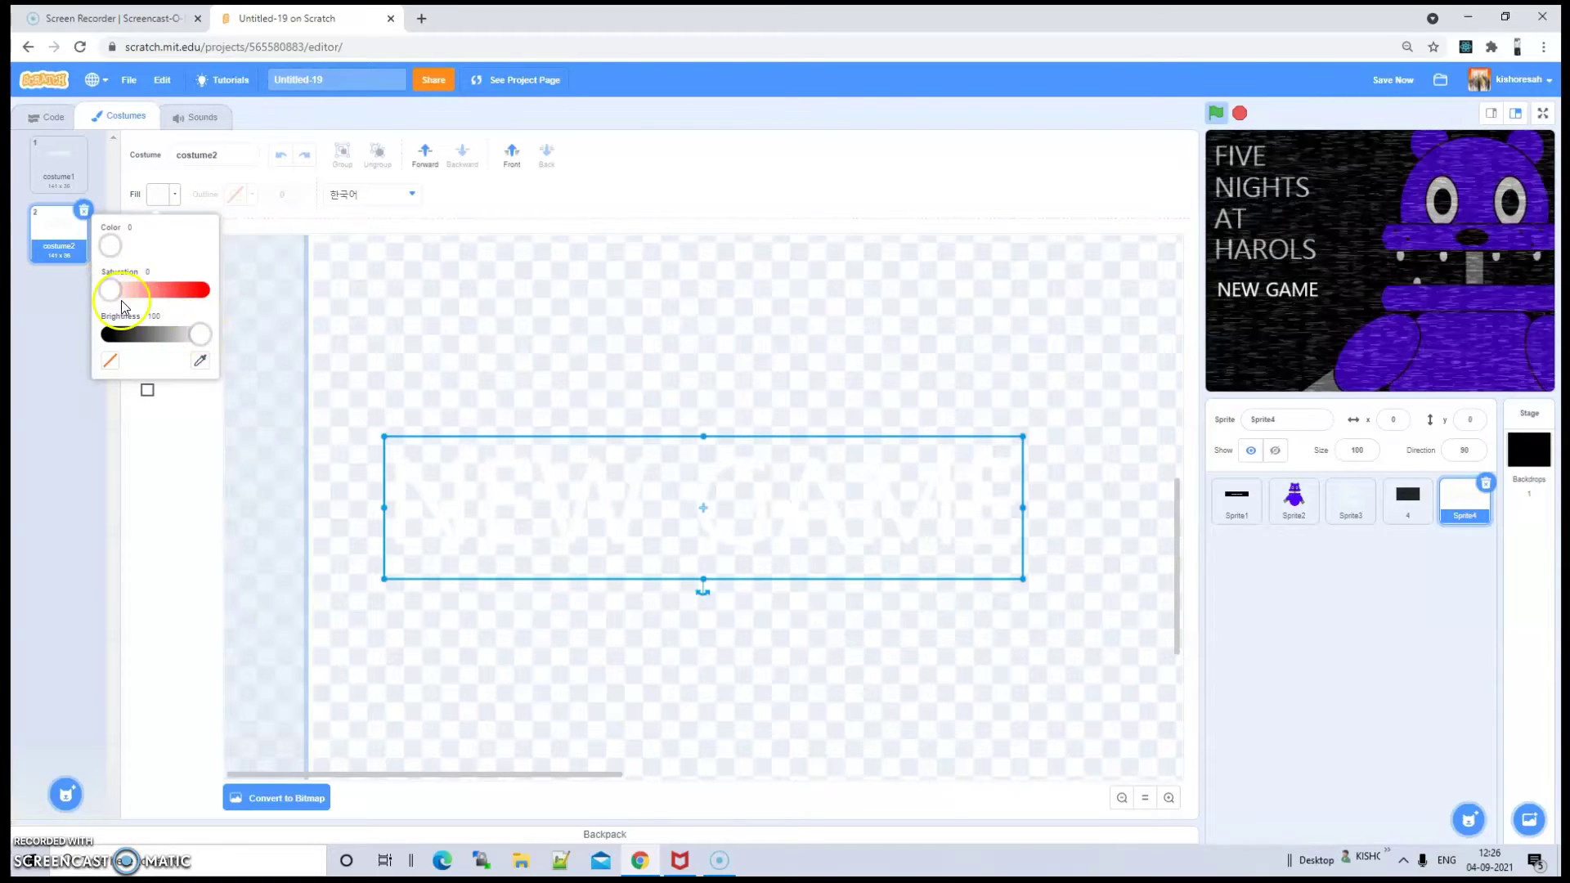
drag(199, 337, 11, 397)
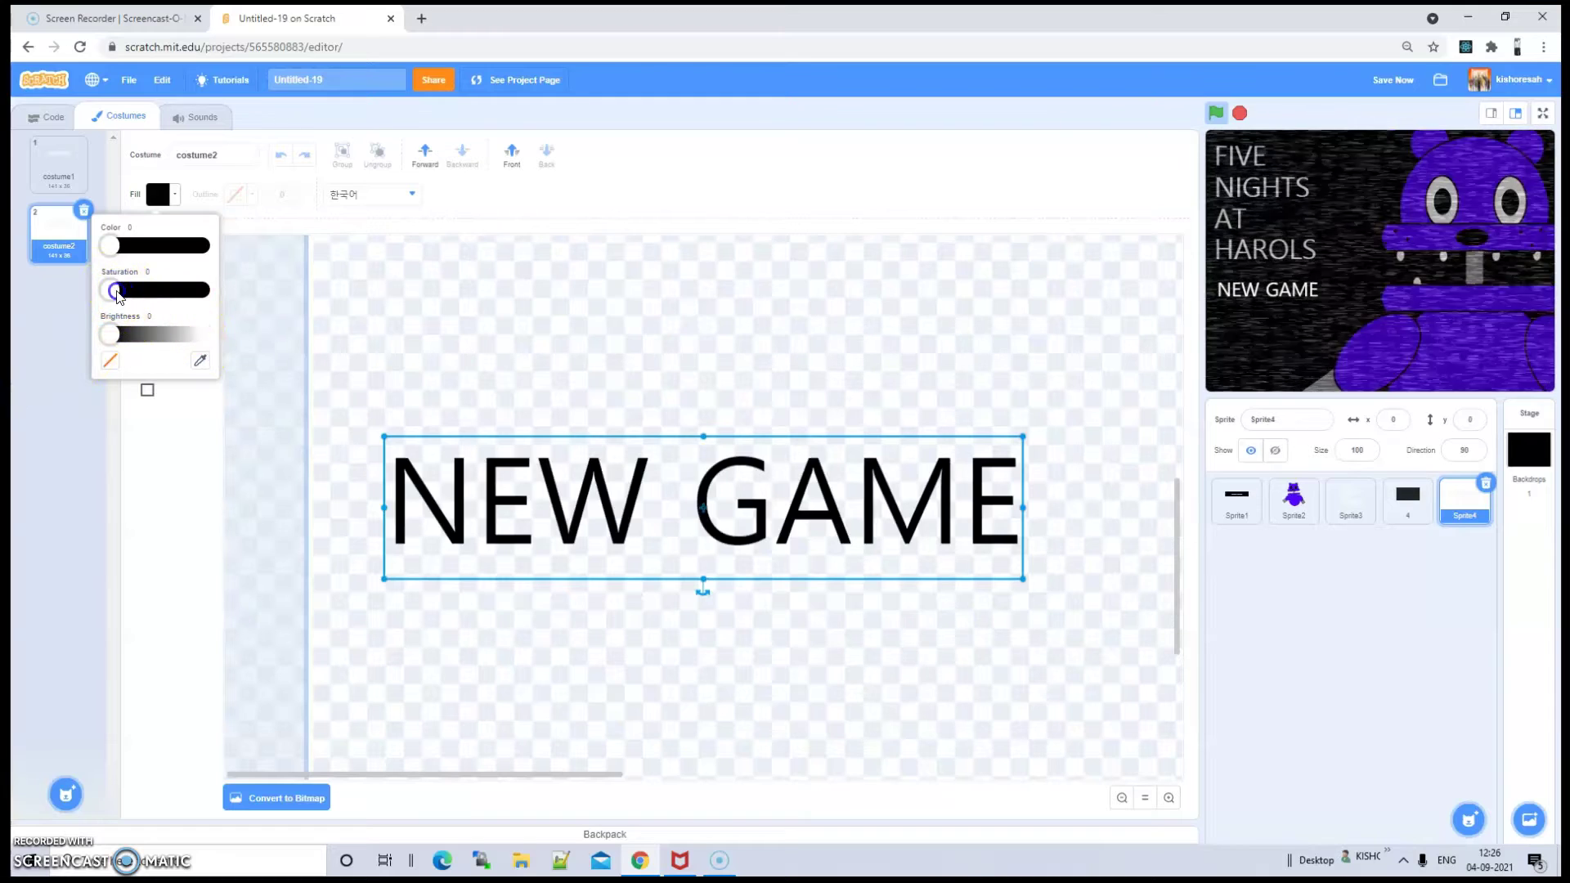
drag(117, 293, 202, 290)
drag(110, 333, 342, 334)
drag(203, 306, 9, 379)
Insert ">" in front of the NEW GAME text in costume2
double_click(367, 470)
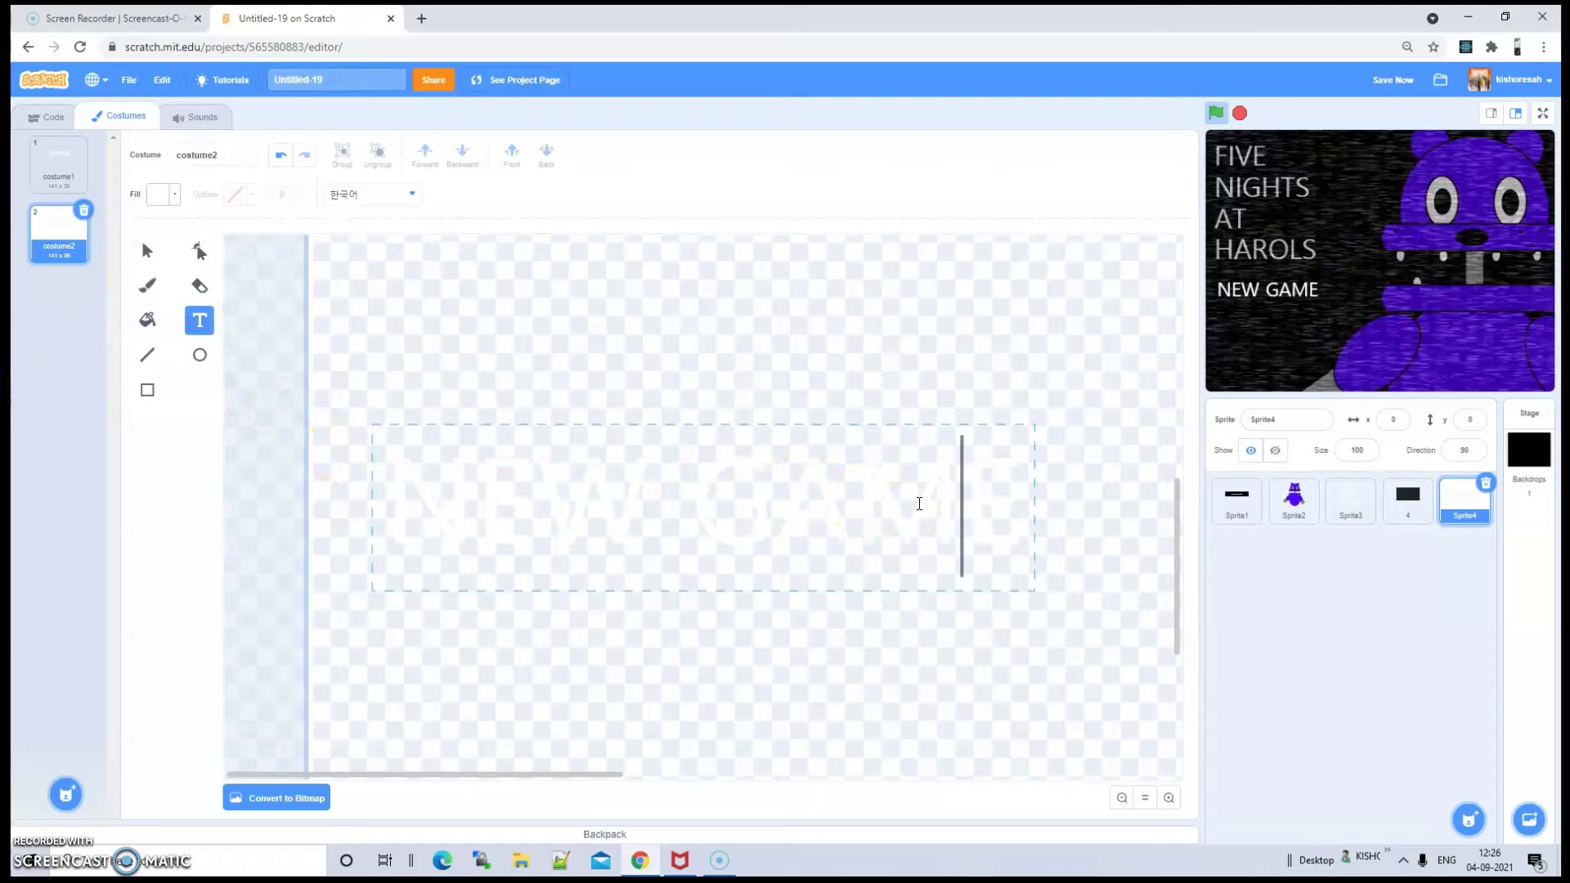
text(S)
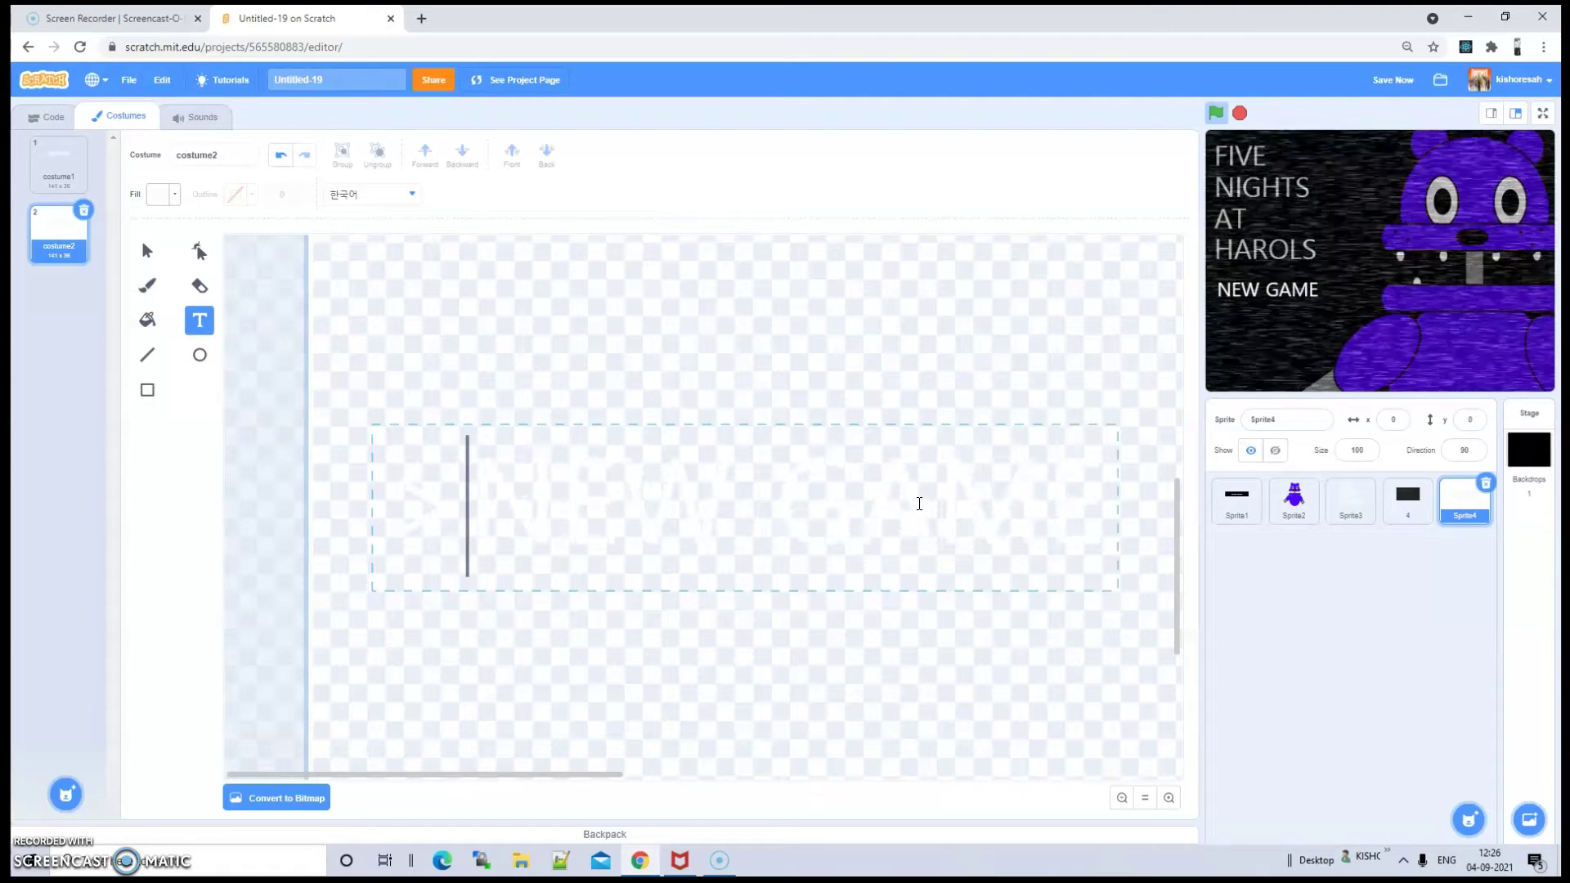
click(859, 365)
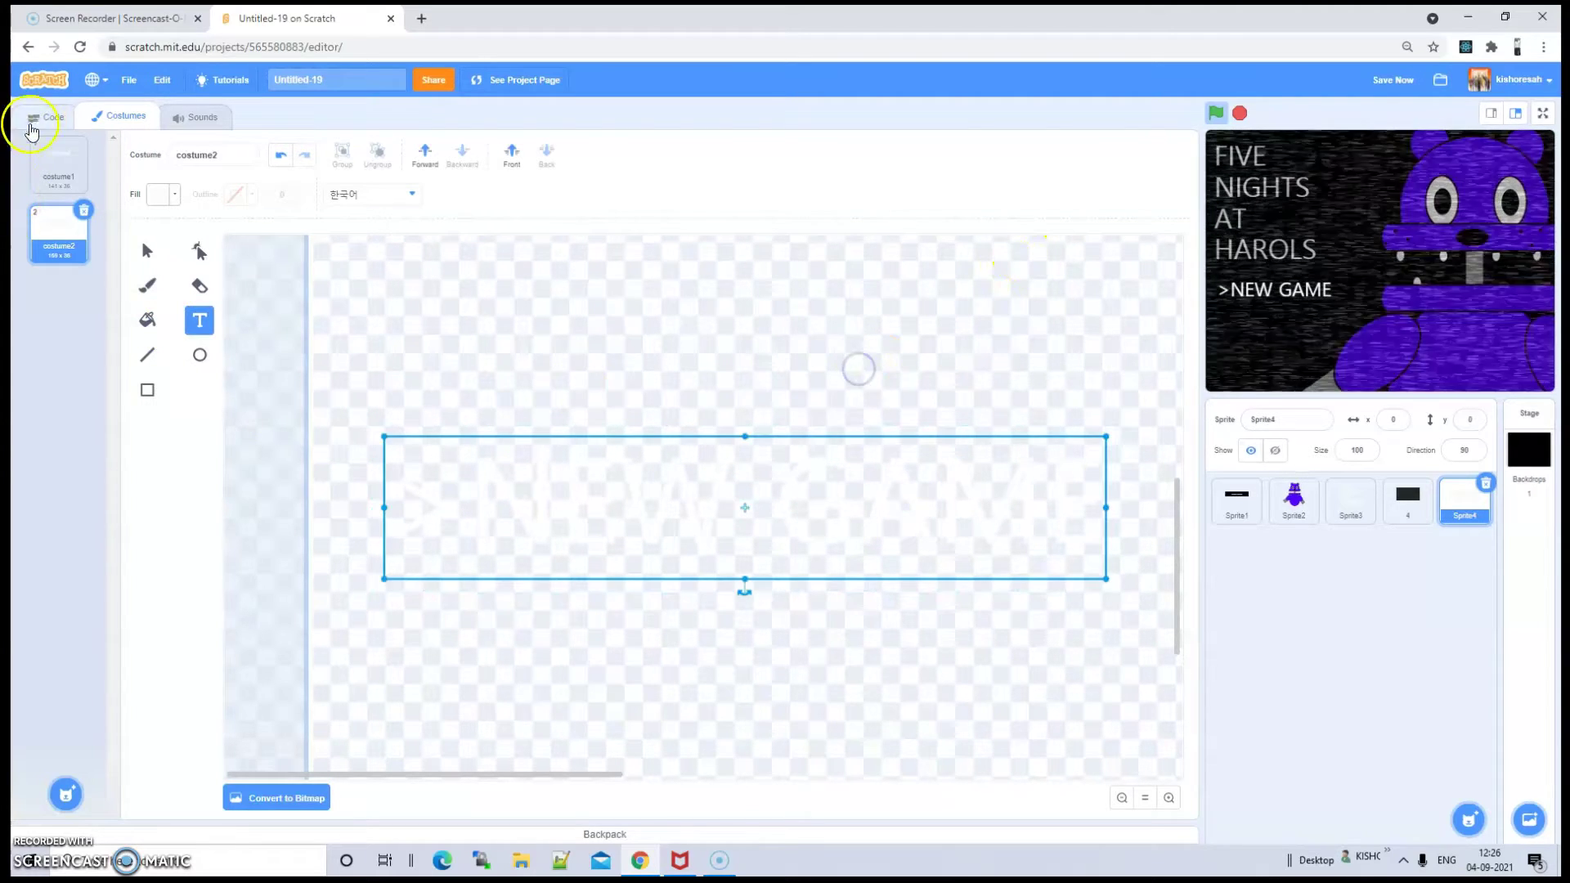
Build a script that hides Sprite4 when the green flag is clicked
click(38, 118)
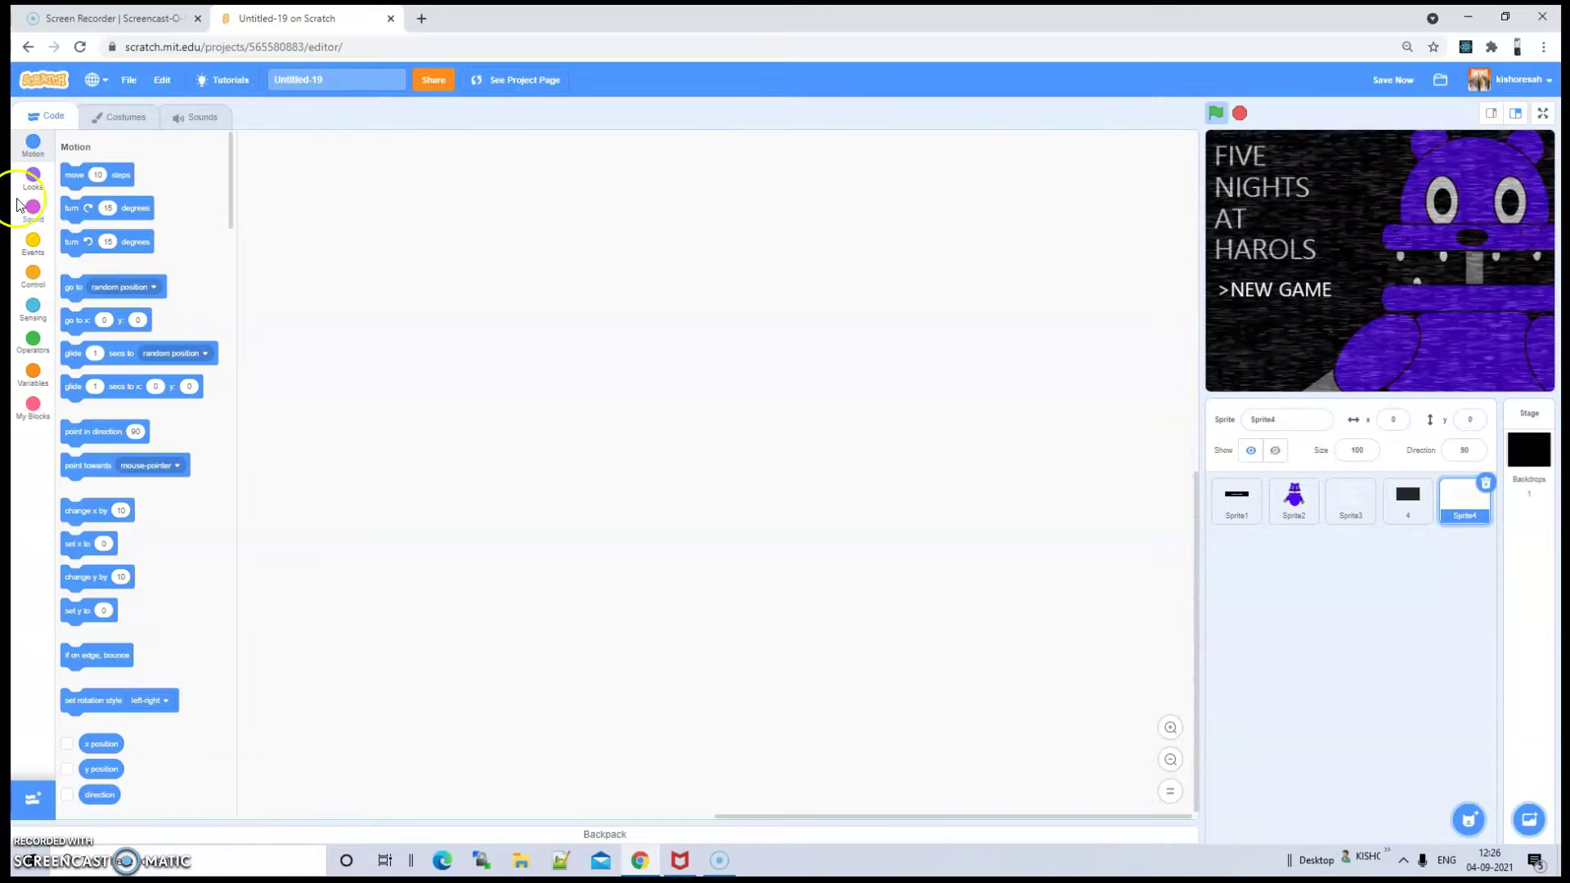
click(33, 241)
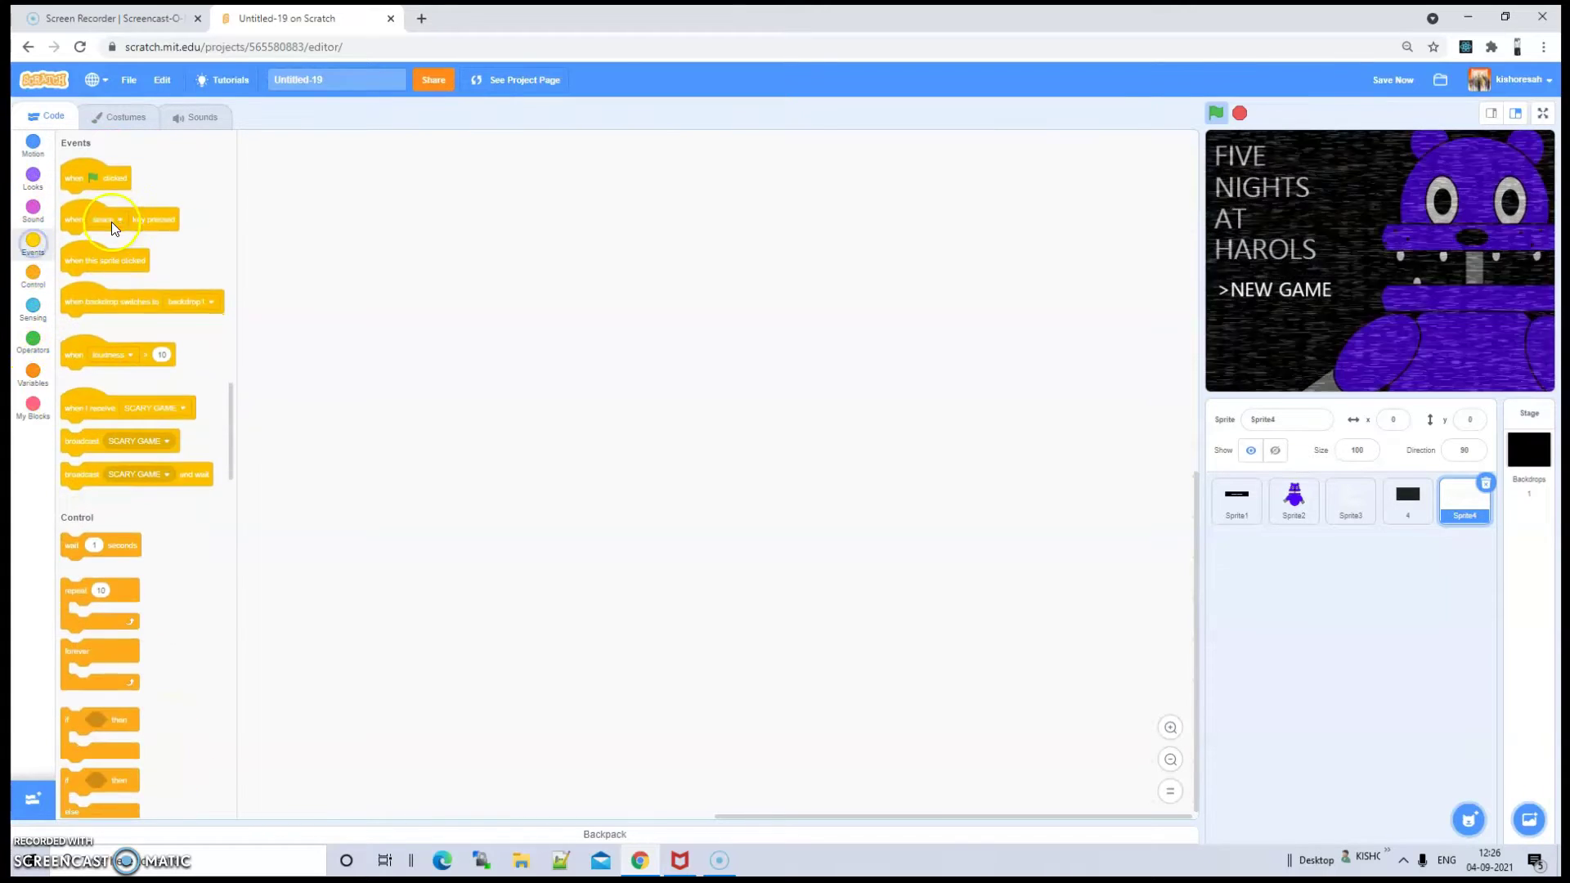
drag(115, 180, 572, 305)
scroll(82, 307, up, 8)
drag(90, 308, 540, 323)
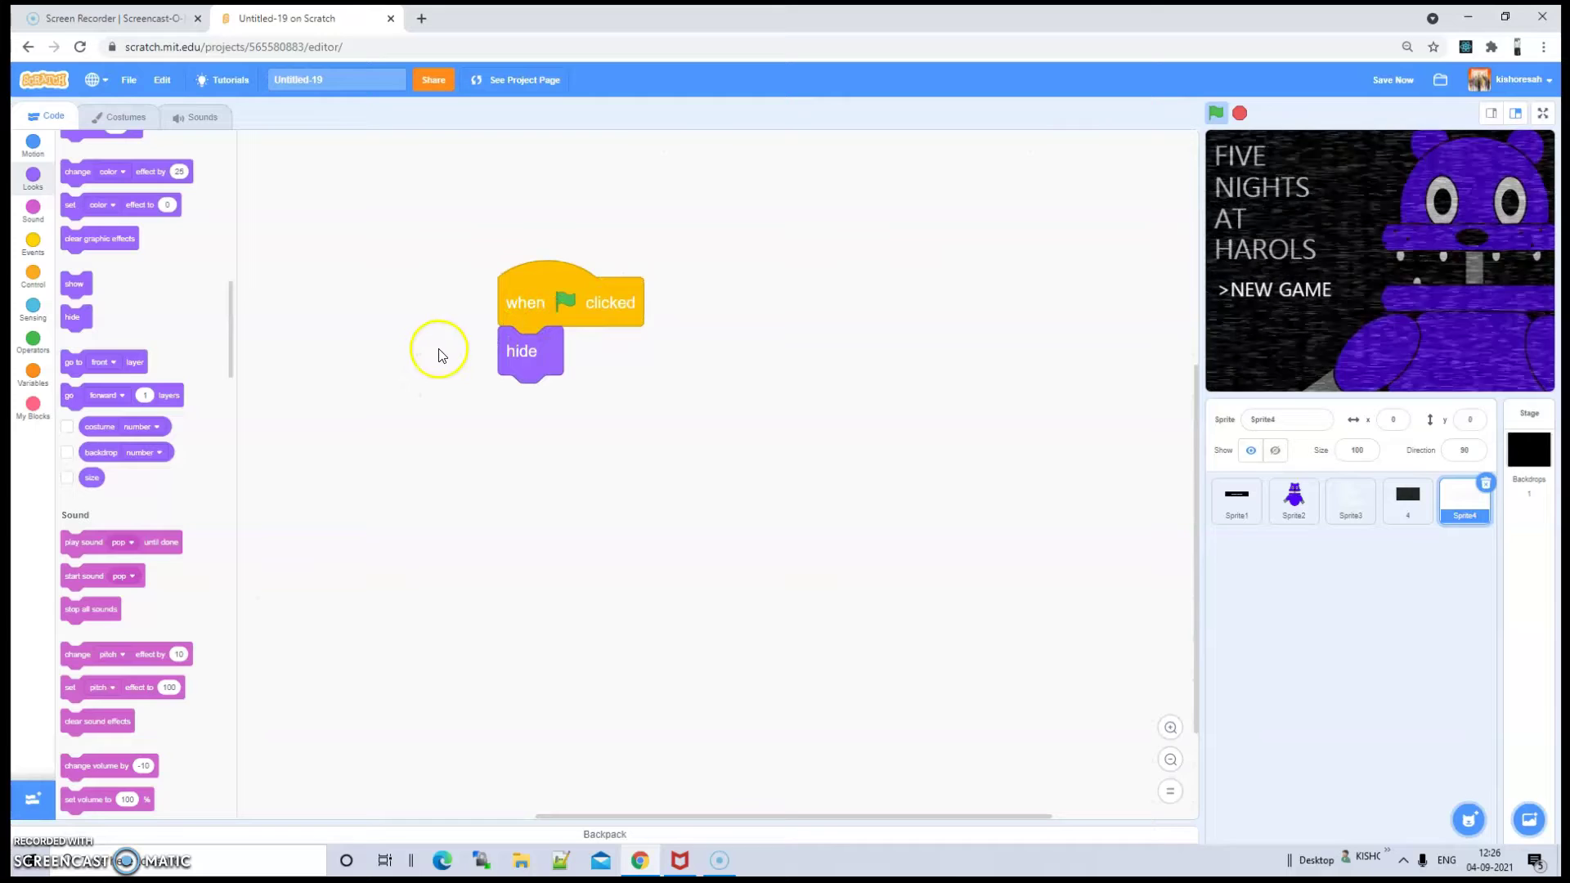
Build a script on receiving SCARY GAME that forever sends the sprite to the front layer
scroll(136, 502, down, 10)
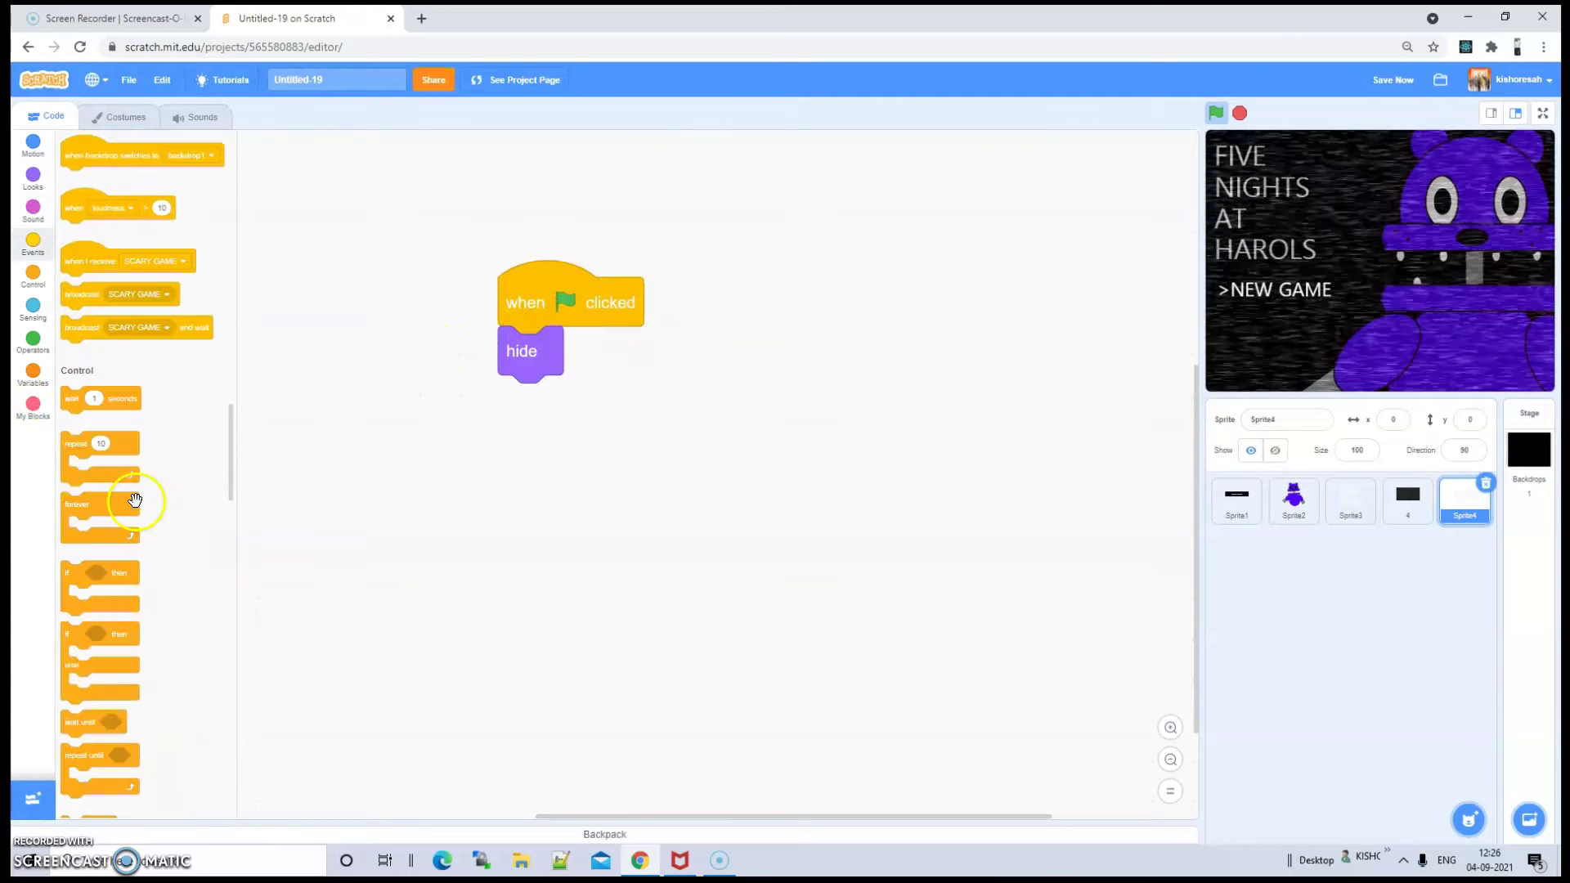
drag(90, 265, 428, 505)
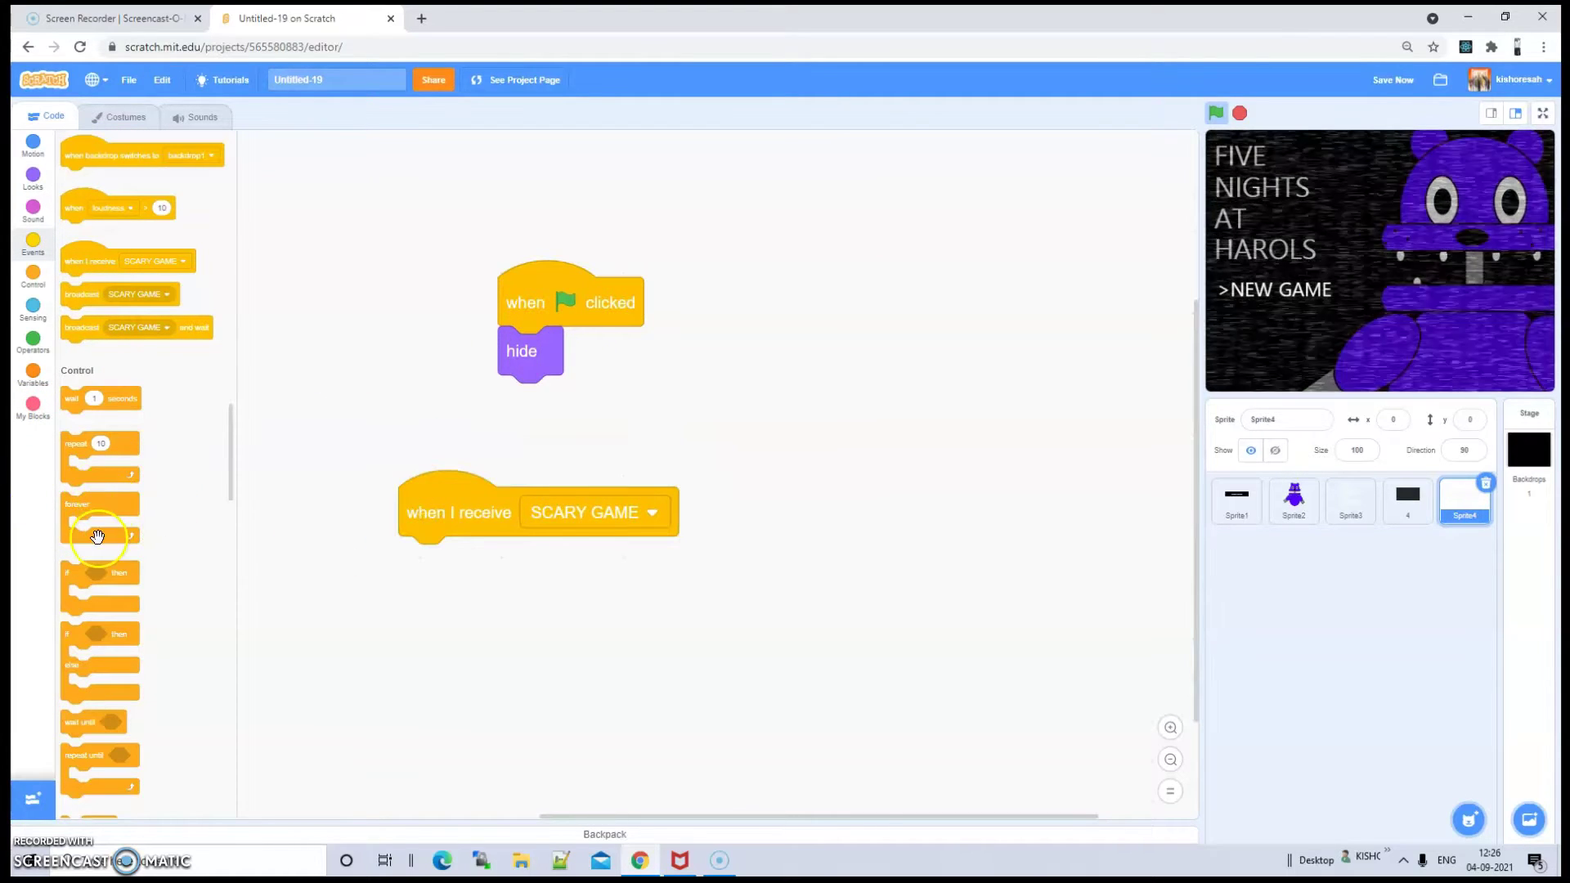
drag(111, 512, 444, 562)
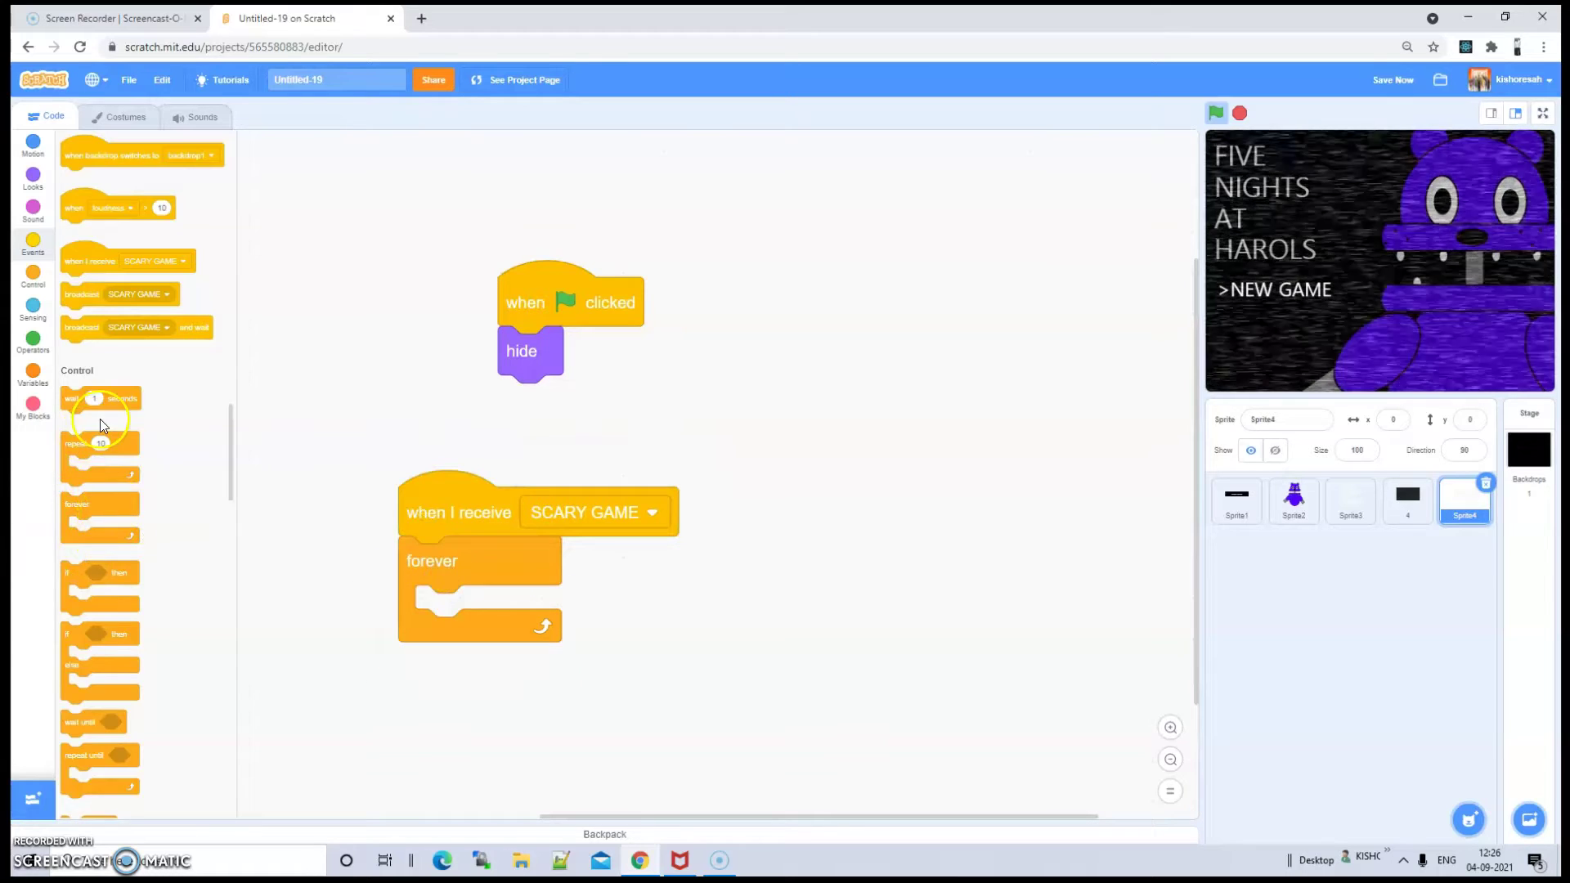
scroll(100, 419, up, 5)
scroll(100, 419, up, 5)
drag(72, 575, 418, 609)
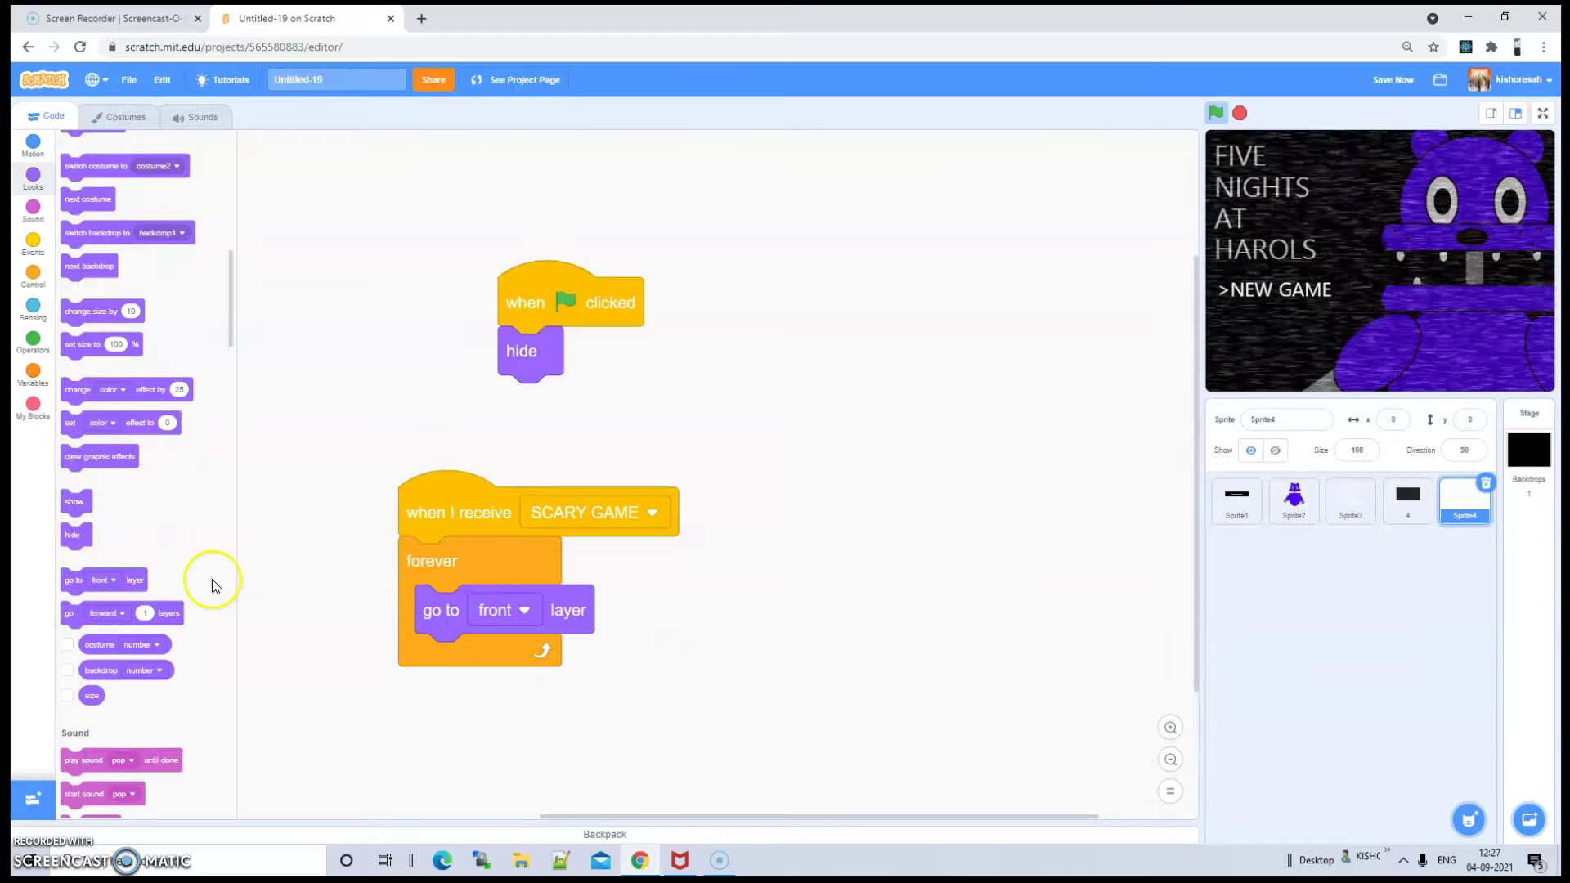
Duplicate the SCARY GAME forever script beside the original and remove the go to front layer block from the copy
right_click(433, 491)
click(474, 501)
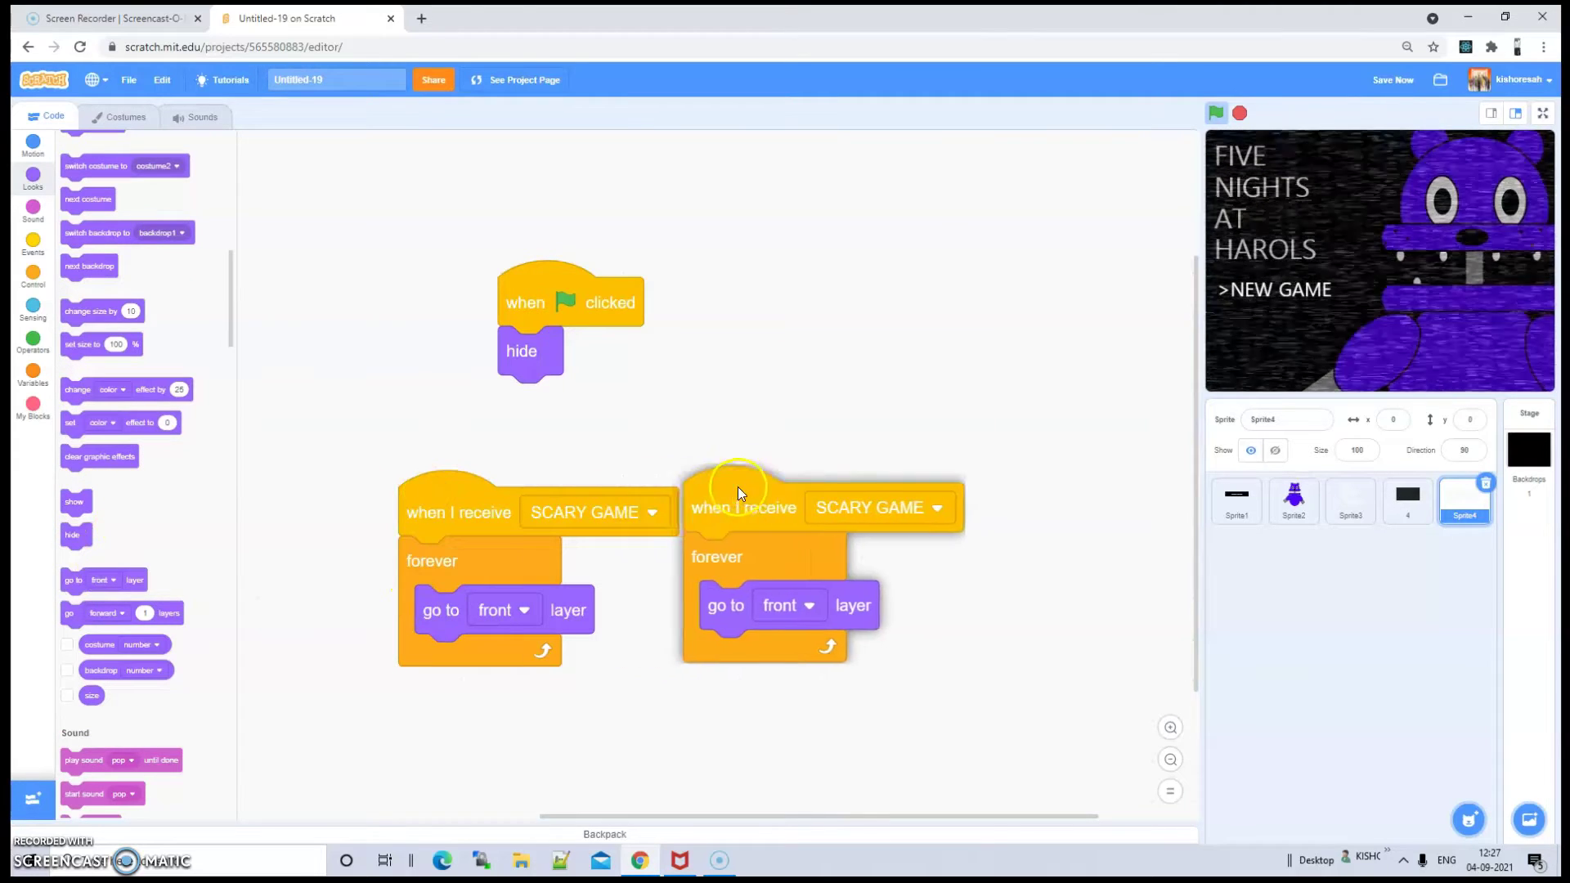
click(756, 484)
drag(750, 601, 25, 601)
click(1032, 619)
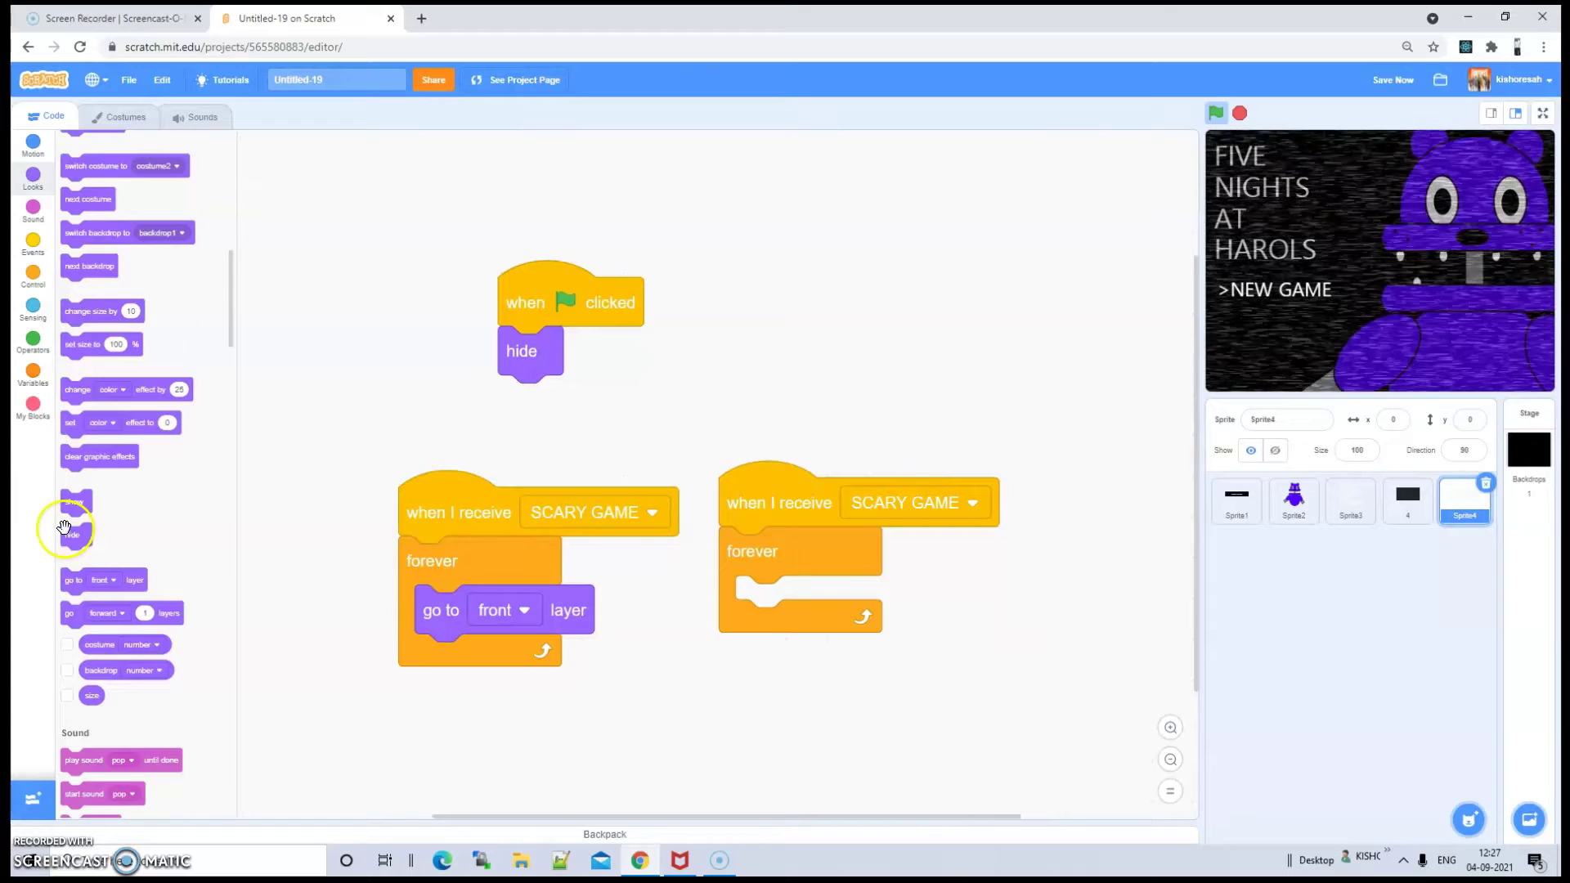
Put an if-else block in the empty forever loop with touching mouse-pointer as its condition
scroll(75, 527, down, 10)
scroll(89, 527, down, 2)
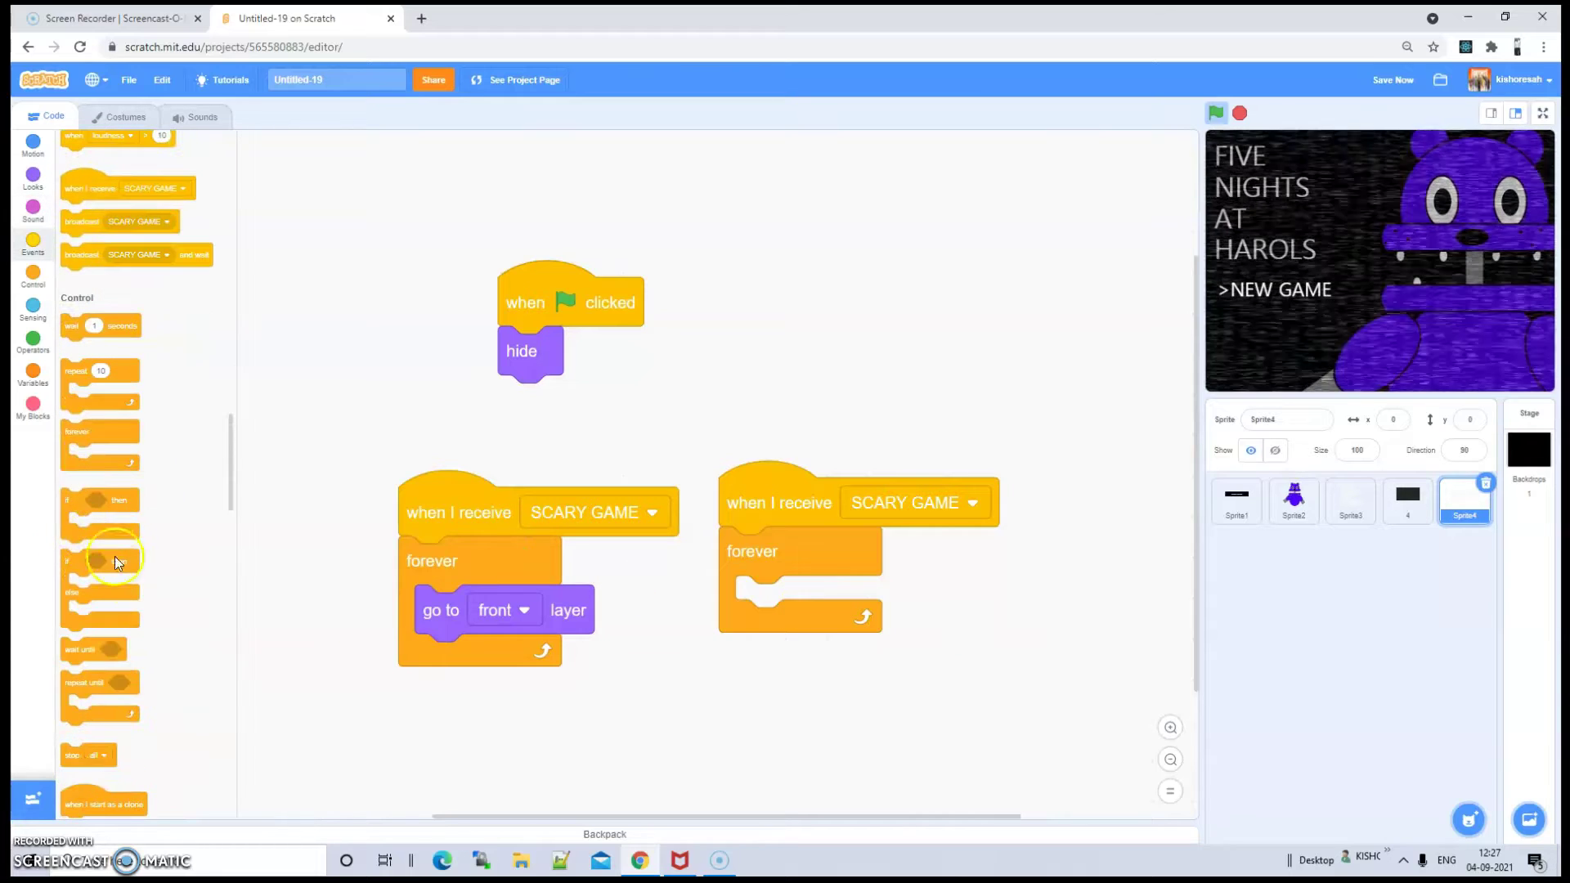
drag(135, 573, 809, 601)
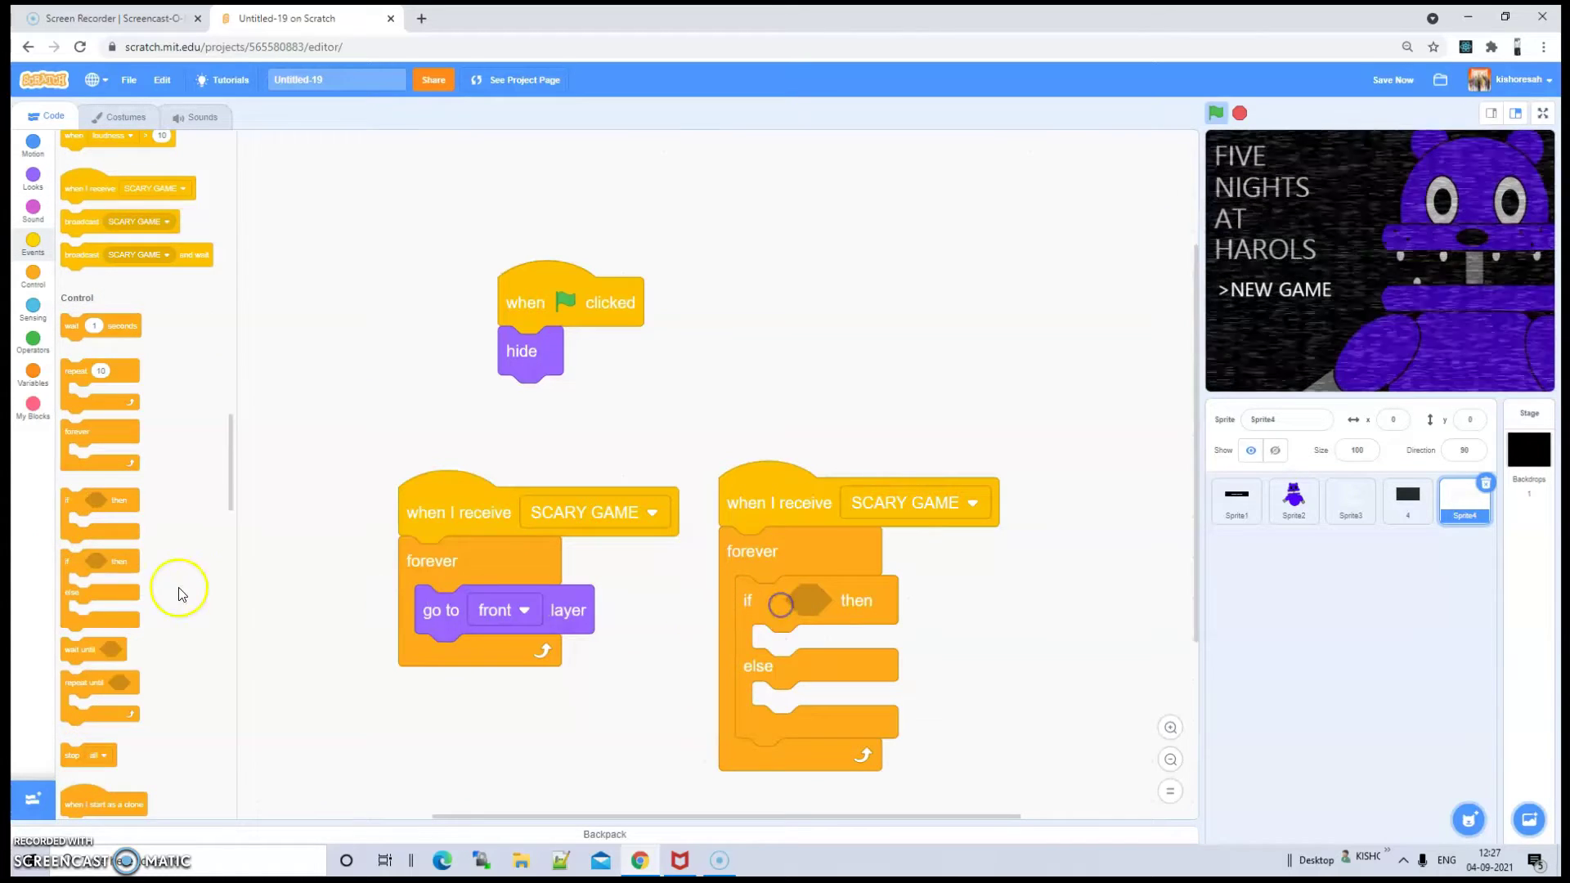
scroll(136, 586, down, 12)
drag(133, 432, 842, 596)
Switch to costume2 in the if branch and to costume1 in the else branch
scroll(134, 405, up, 10)
scroll(131, 405, up, 10)
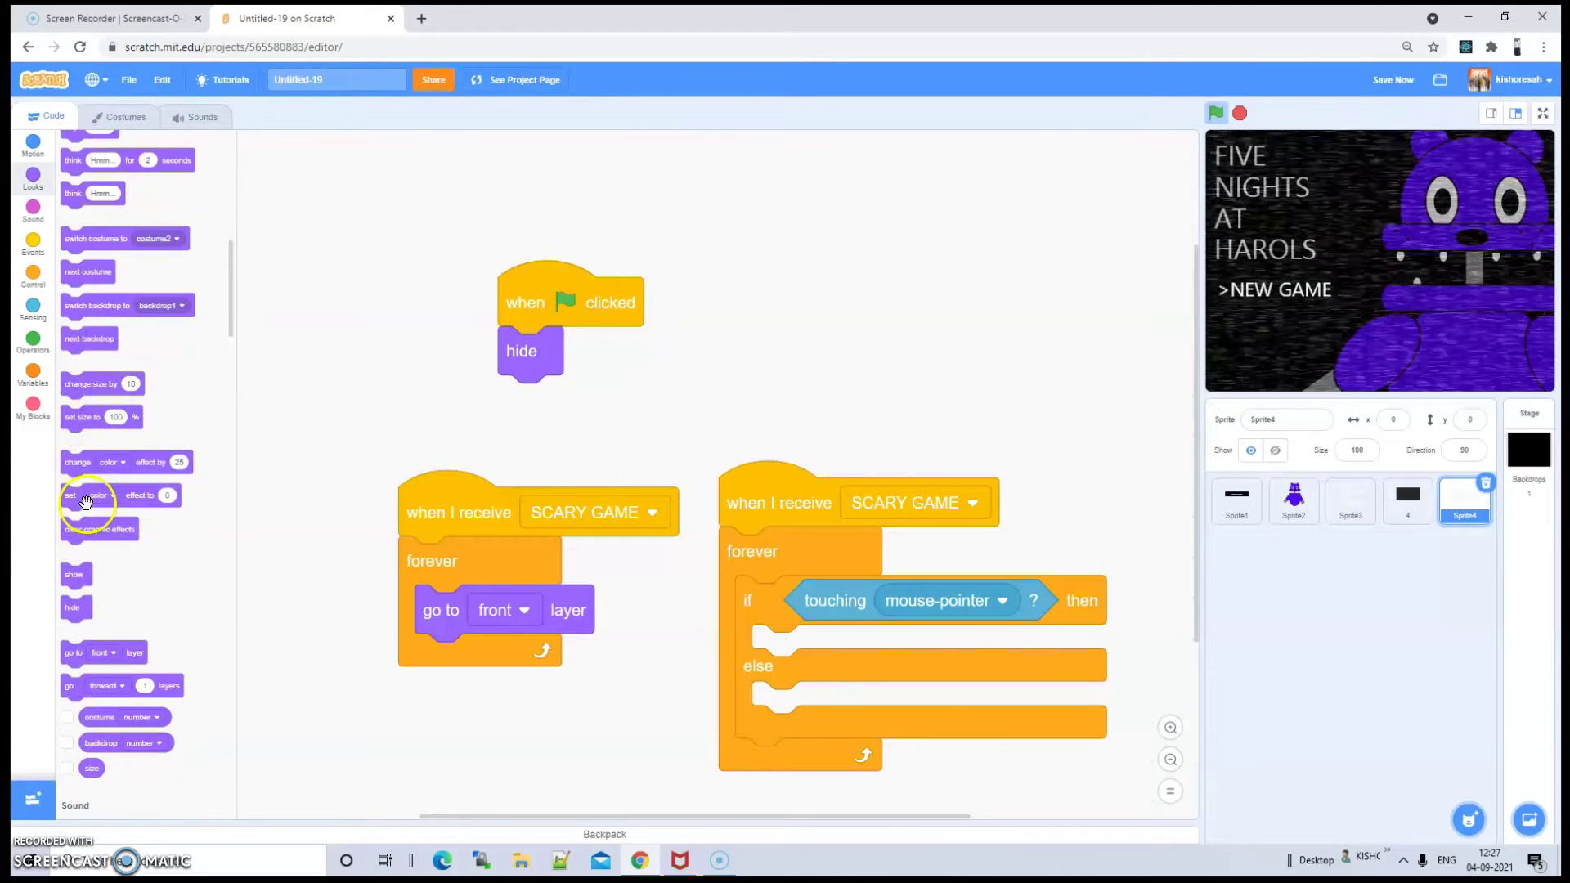
drag(107, 240, 795, 629)
drag(95, 229, 857, 728)
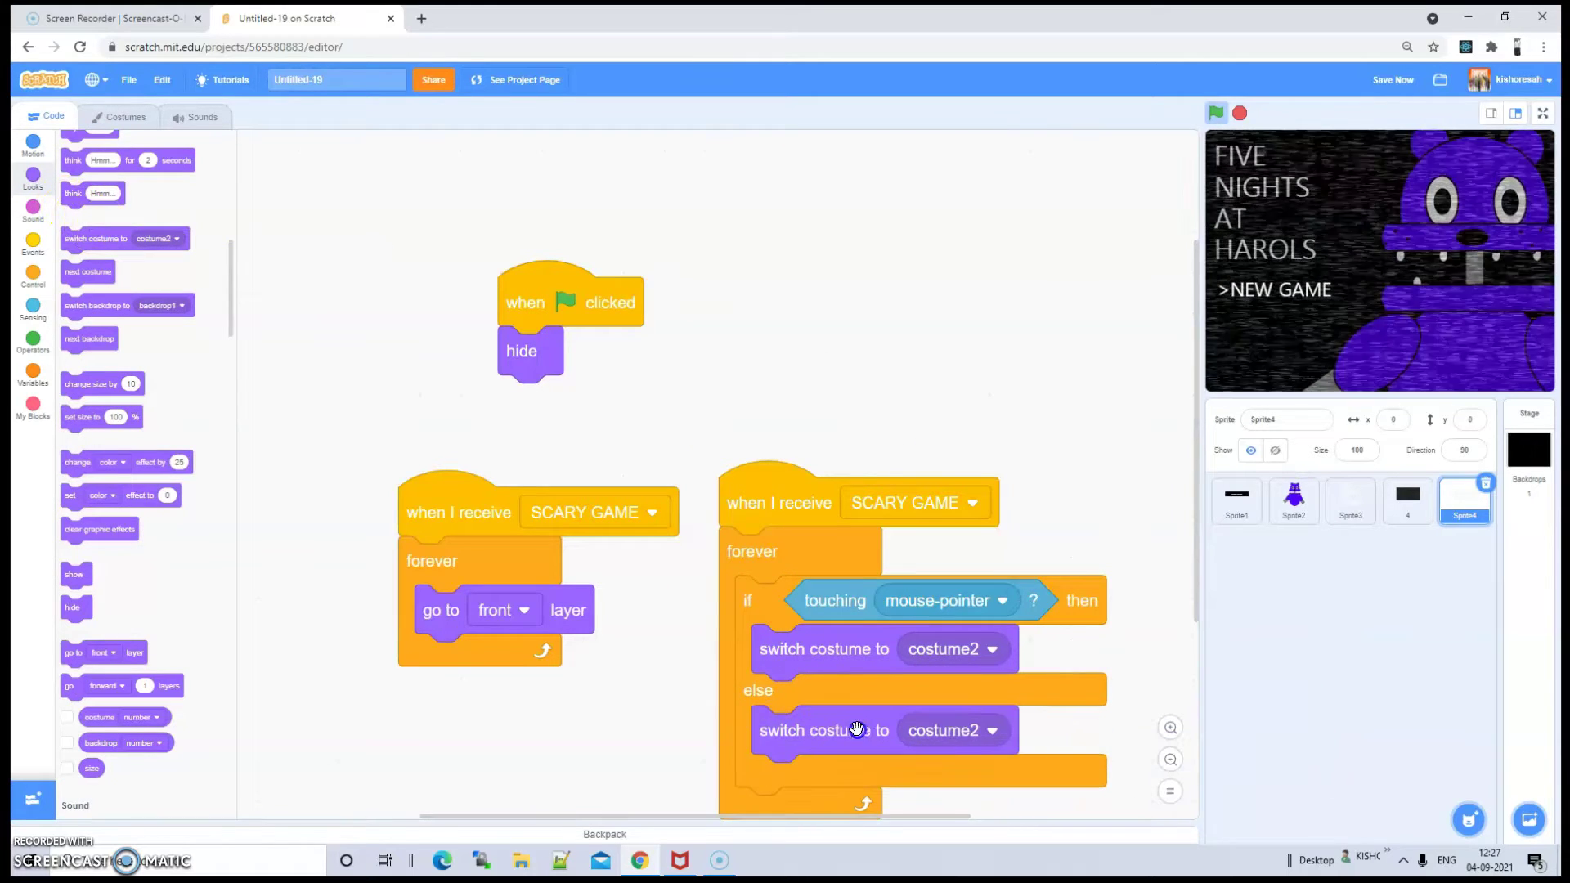
click(980, 739)
click(946, 782)
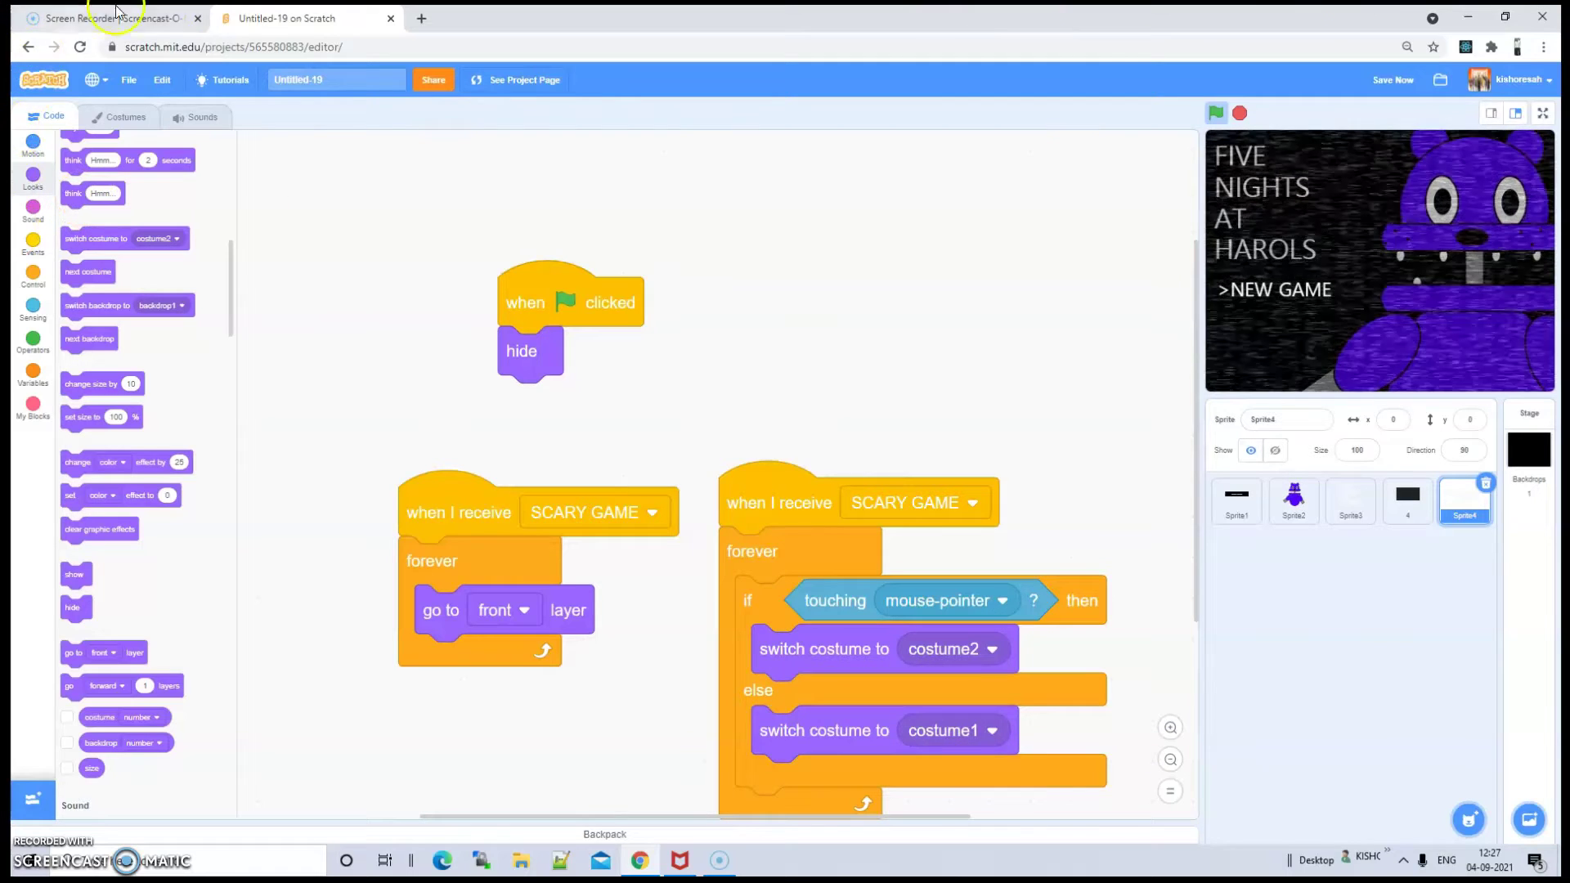
Build another script on receiving SCARY GAME that waits 1 second and switches to costume1
click(31, 276)
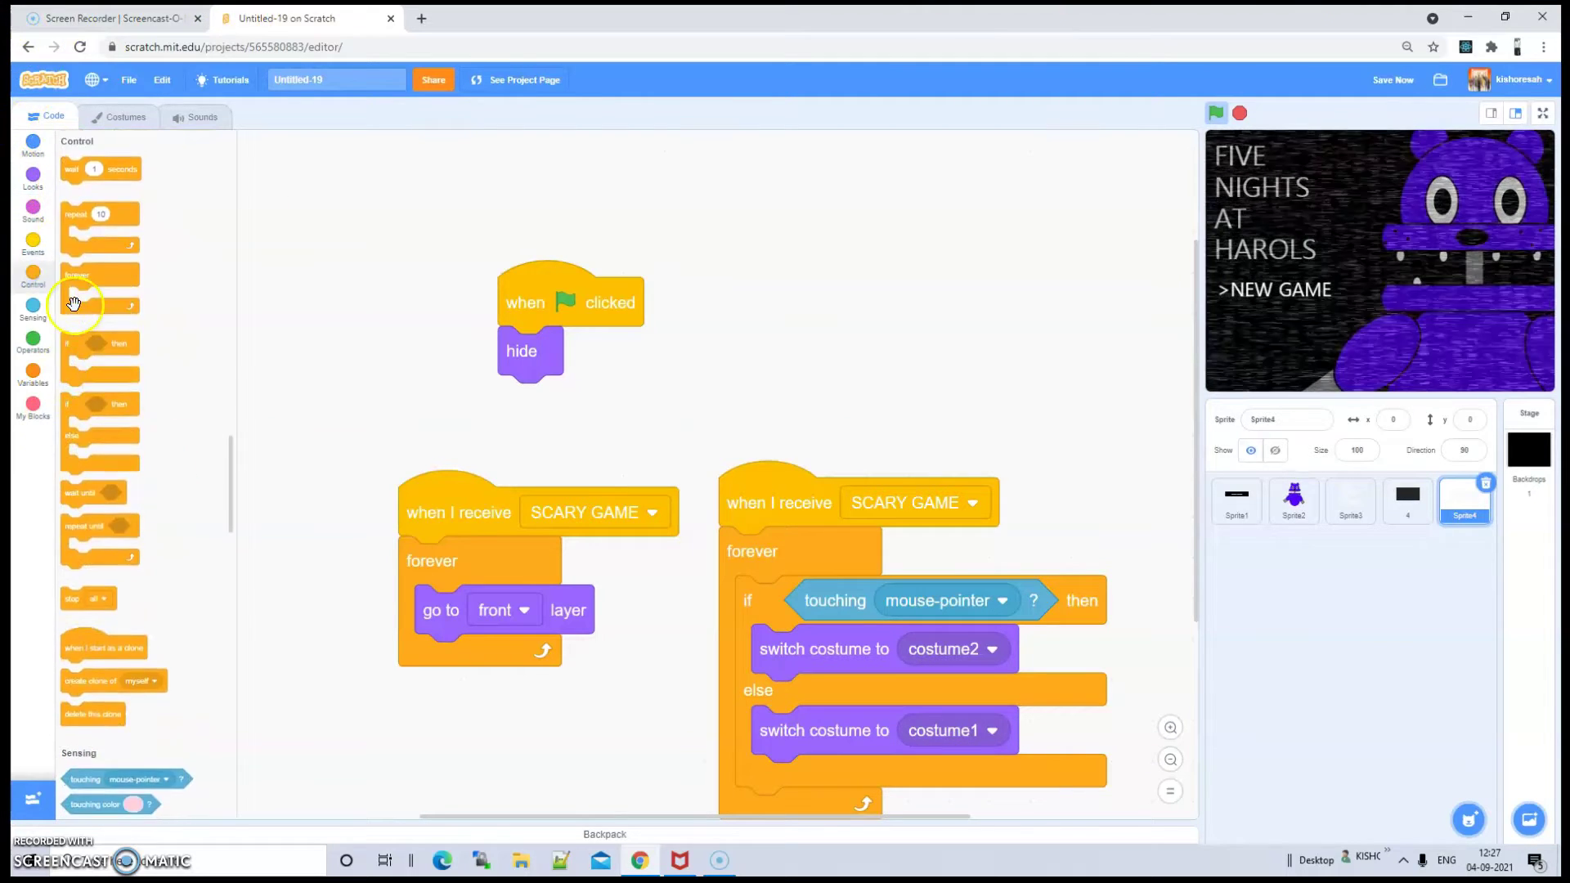
scroll(73, 304, up, 5)
drag(72, 616, 751, 264)
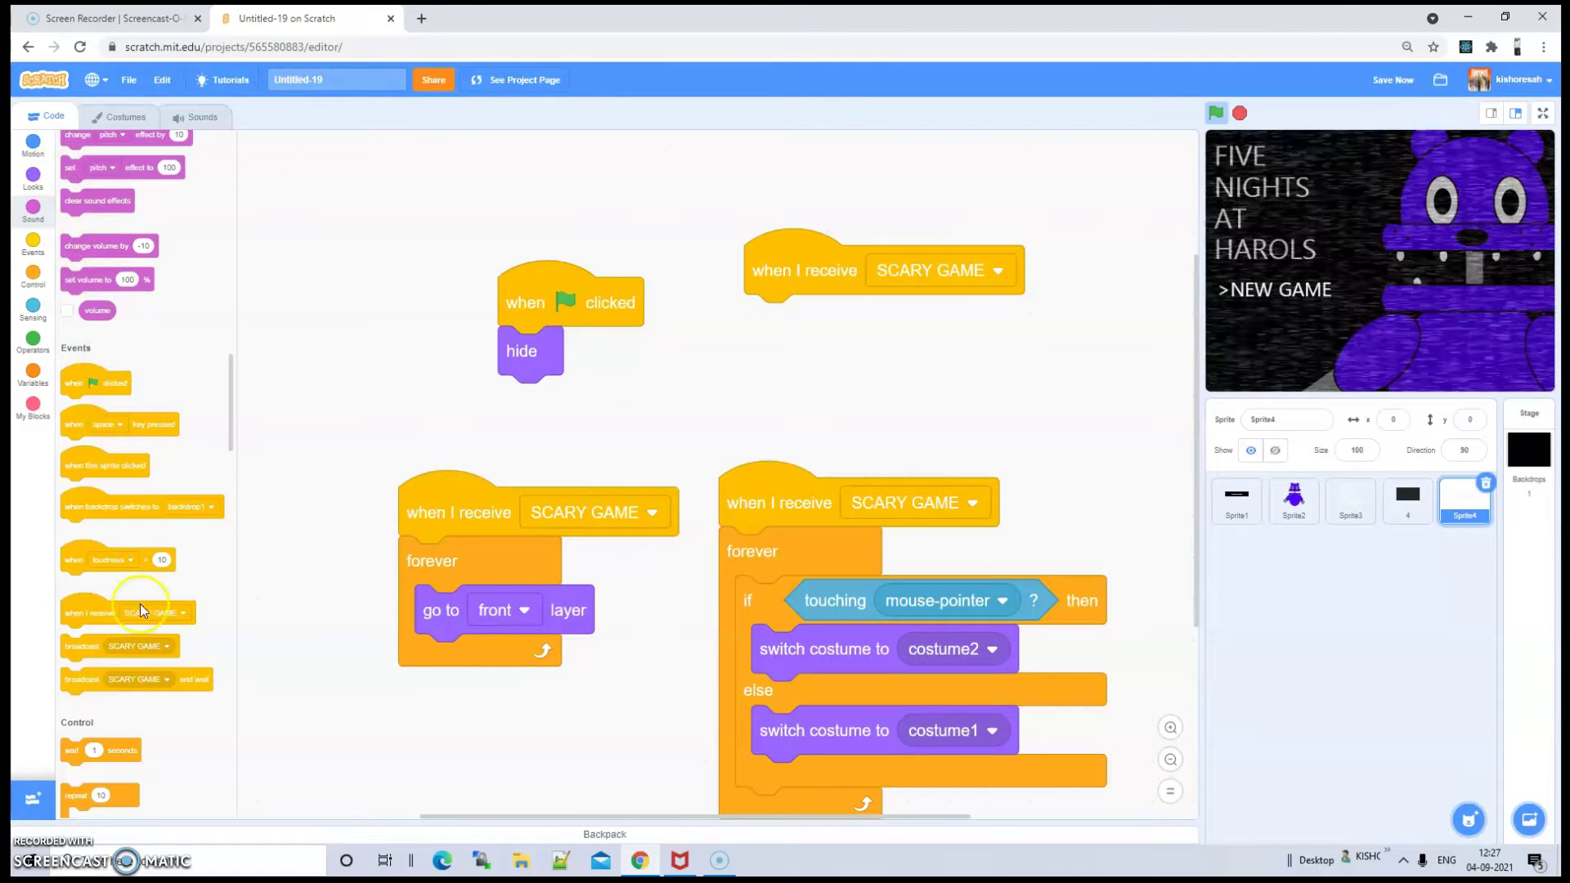
drag(128, 750, 824, 267)
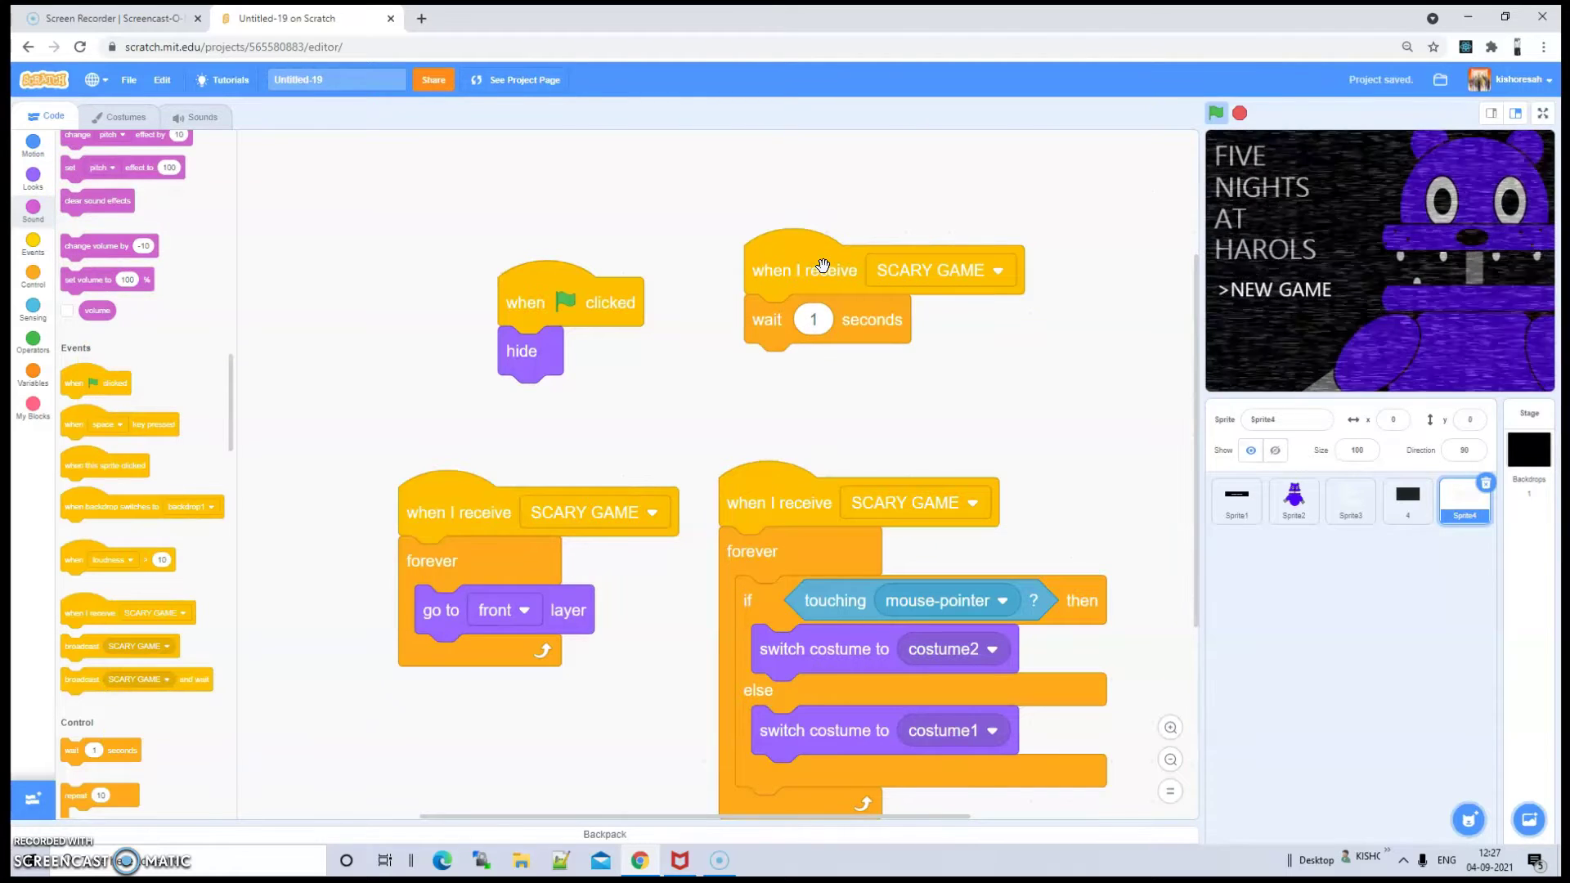
scroll(90, 376, down, 5)
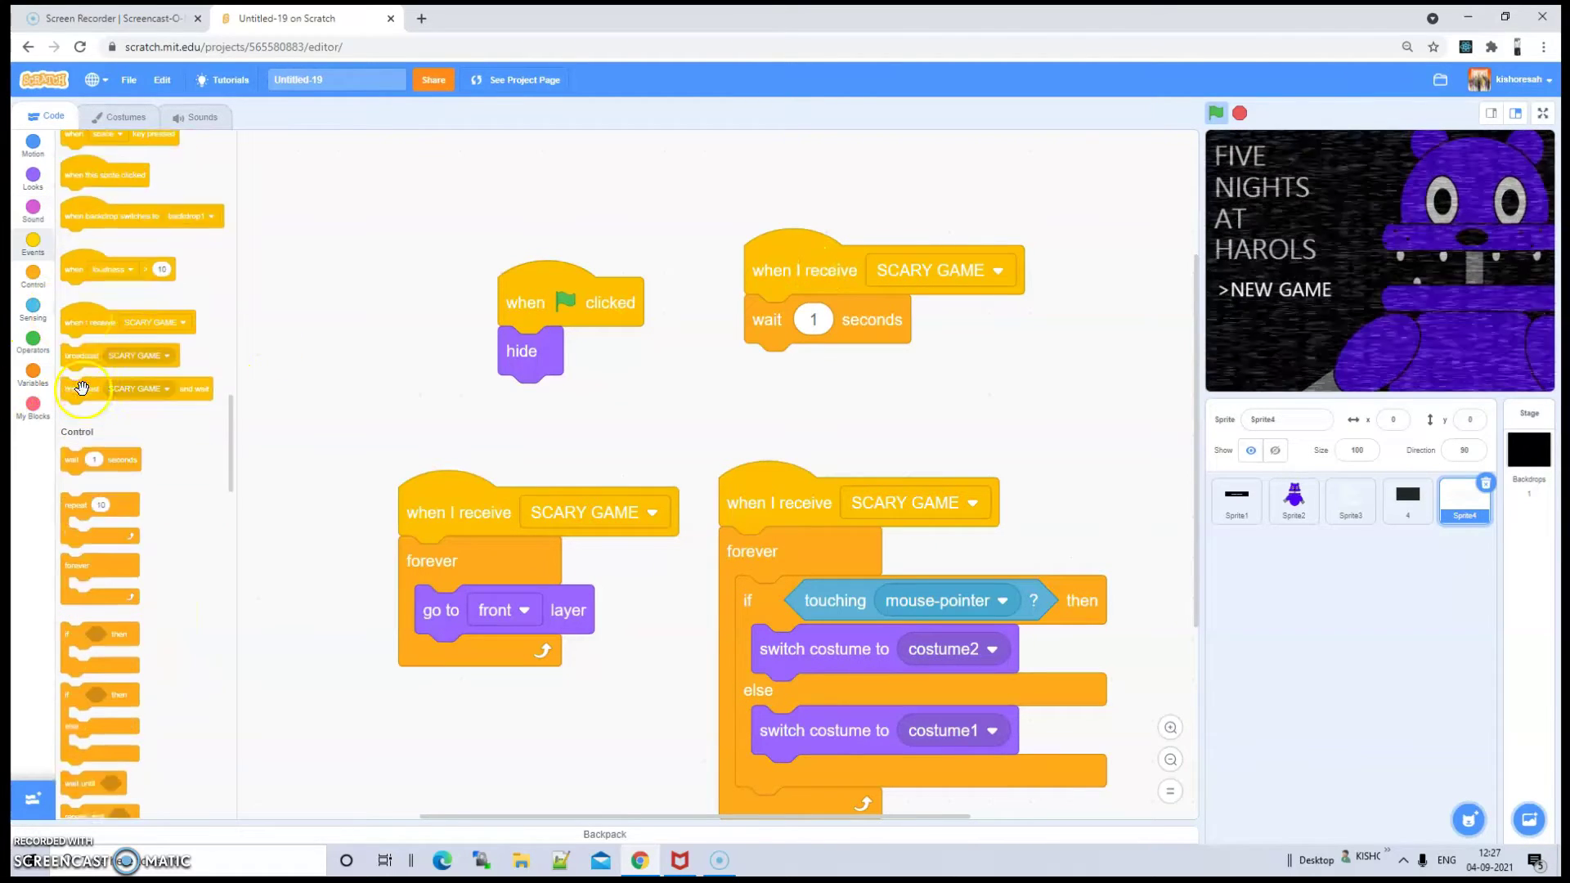
scroll(87, 390, up, 10)
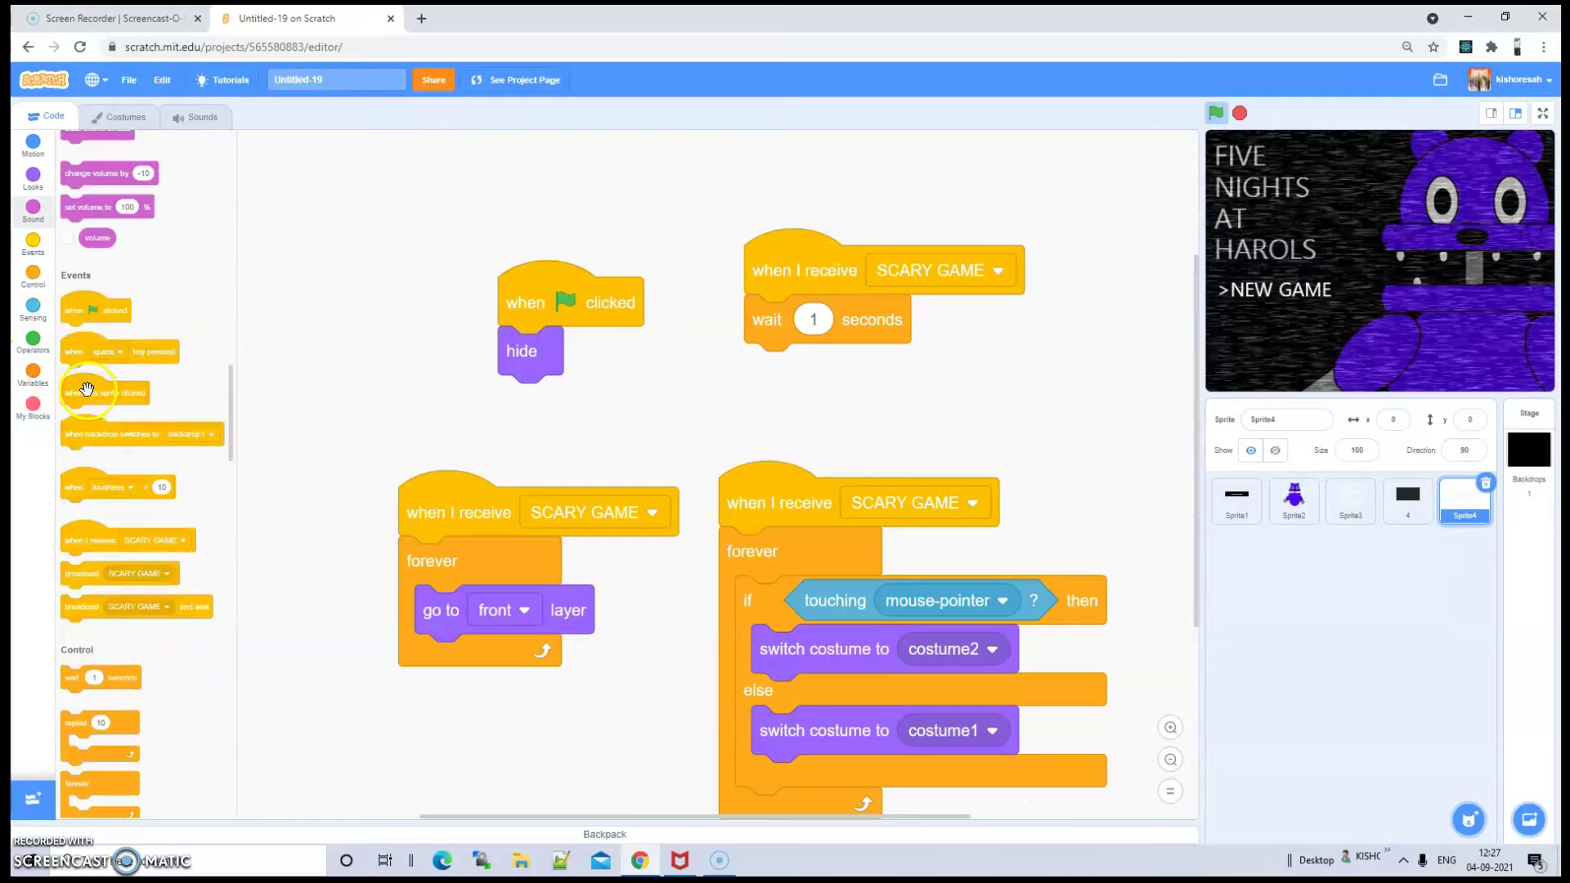
drag(120, 287, 894, 379)
click(933, 370)
click(935, 427)
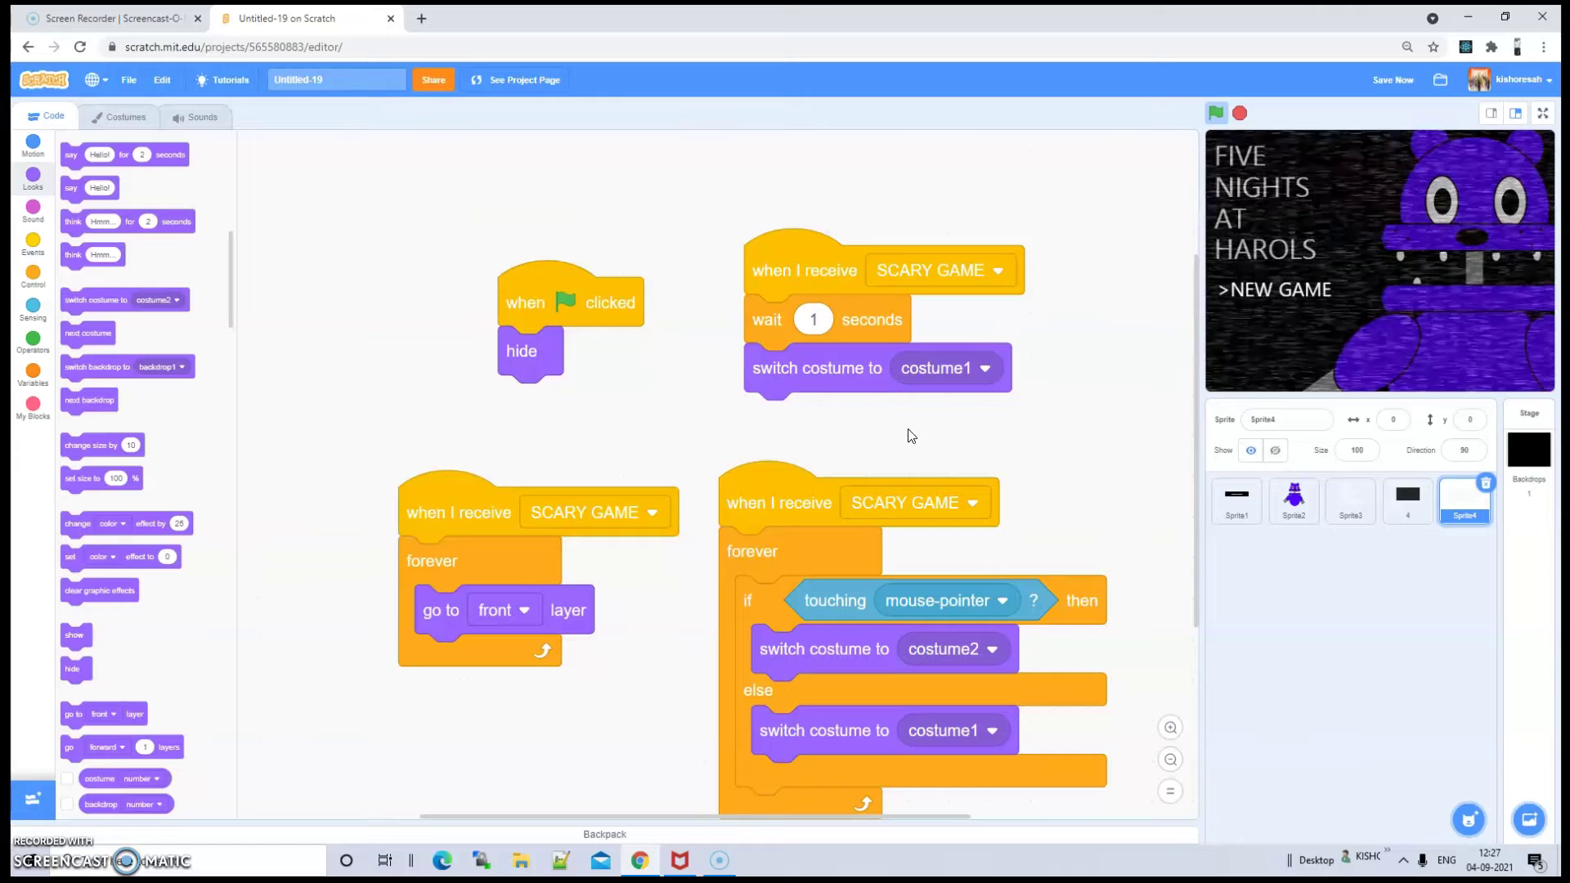
Append go to x: 0 y: 0 and show to the wait script, and move the overlapping scripts apart
click(33, 145)
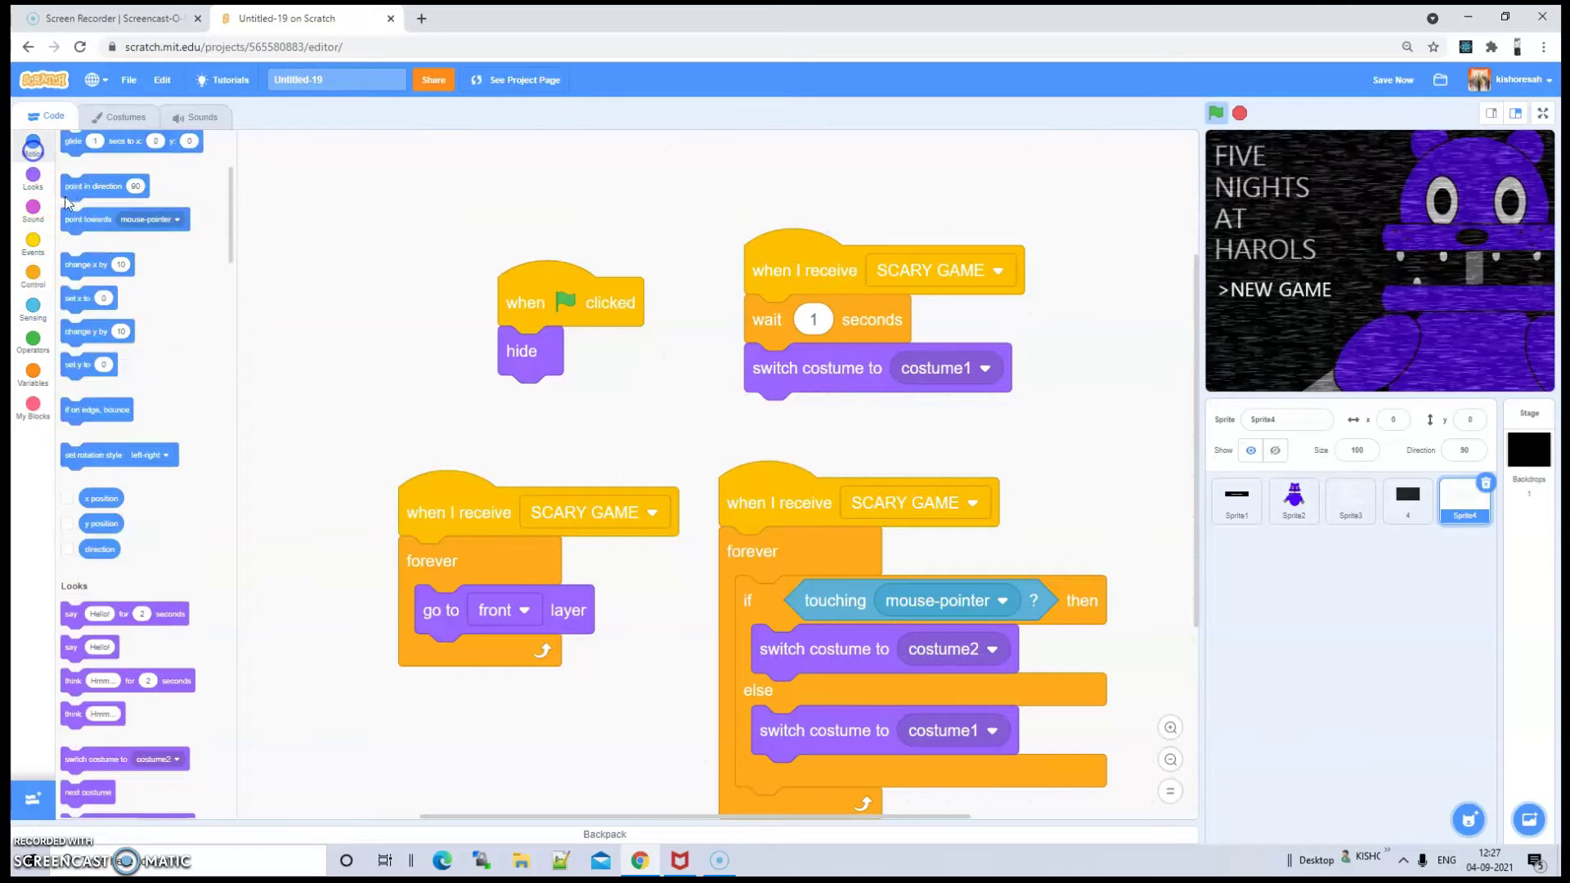
drag(141, 303, 793, 414)
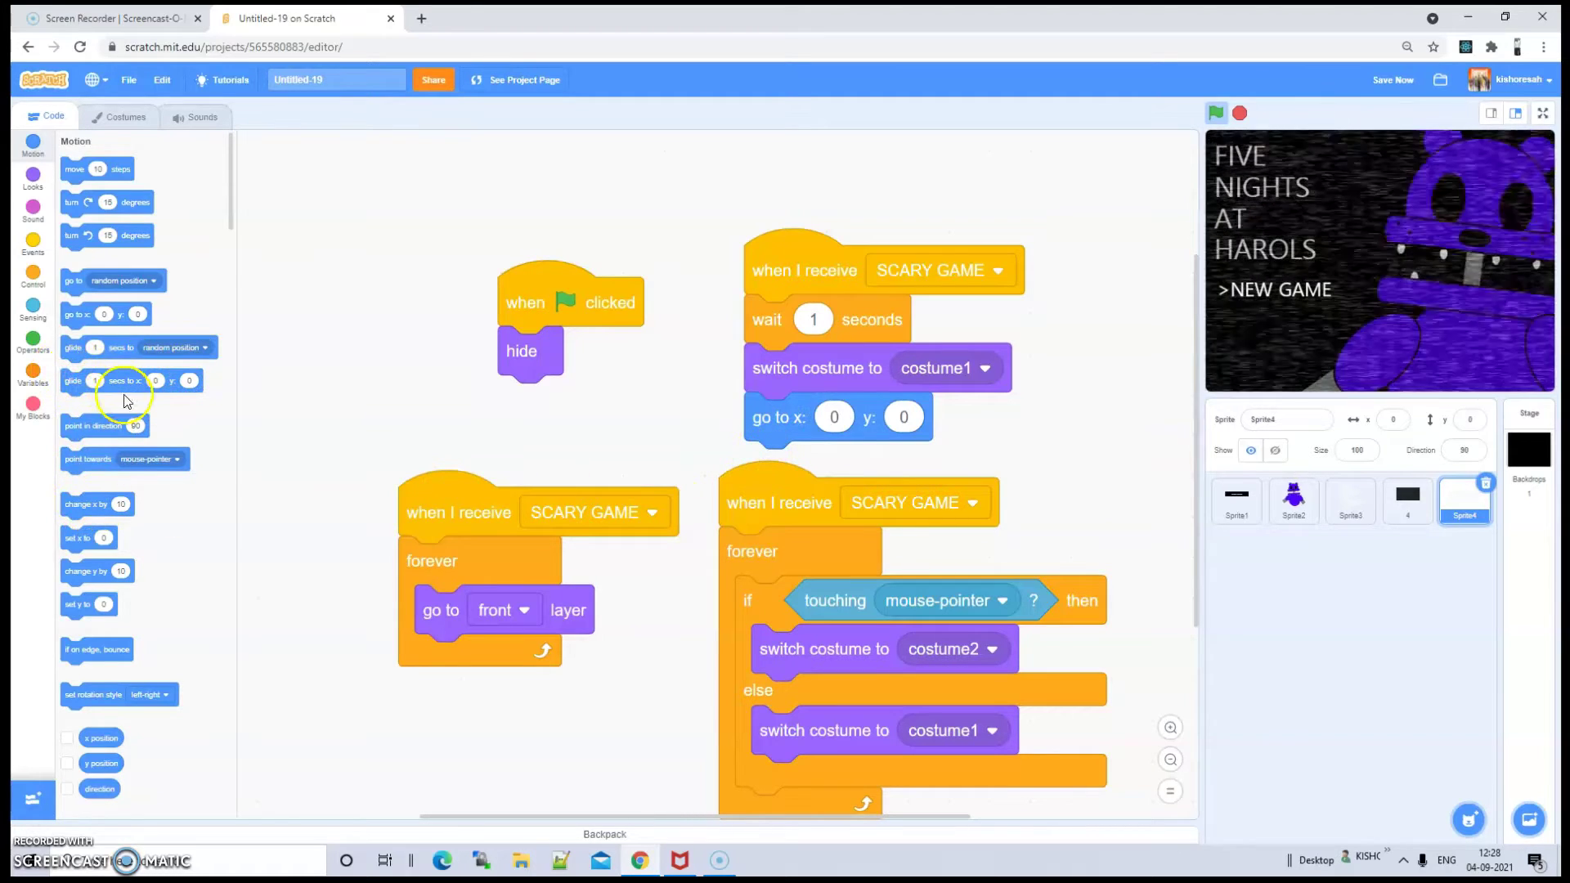
scroll(98, 488, down, 10)
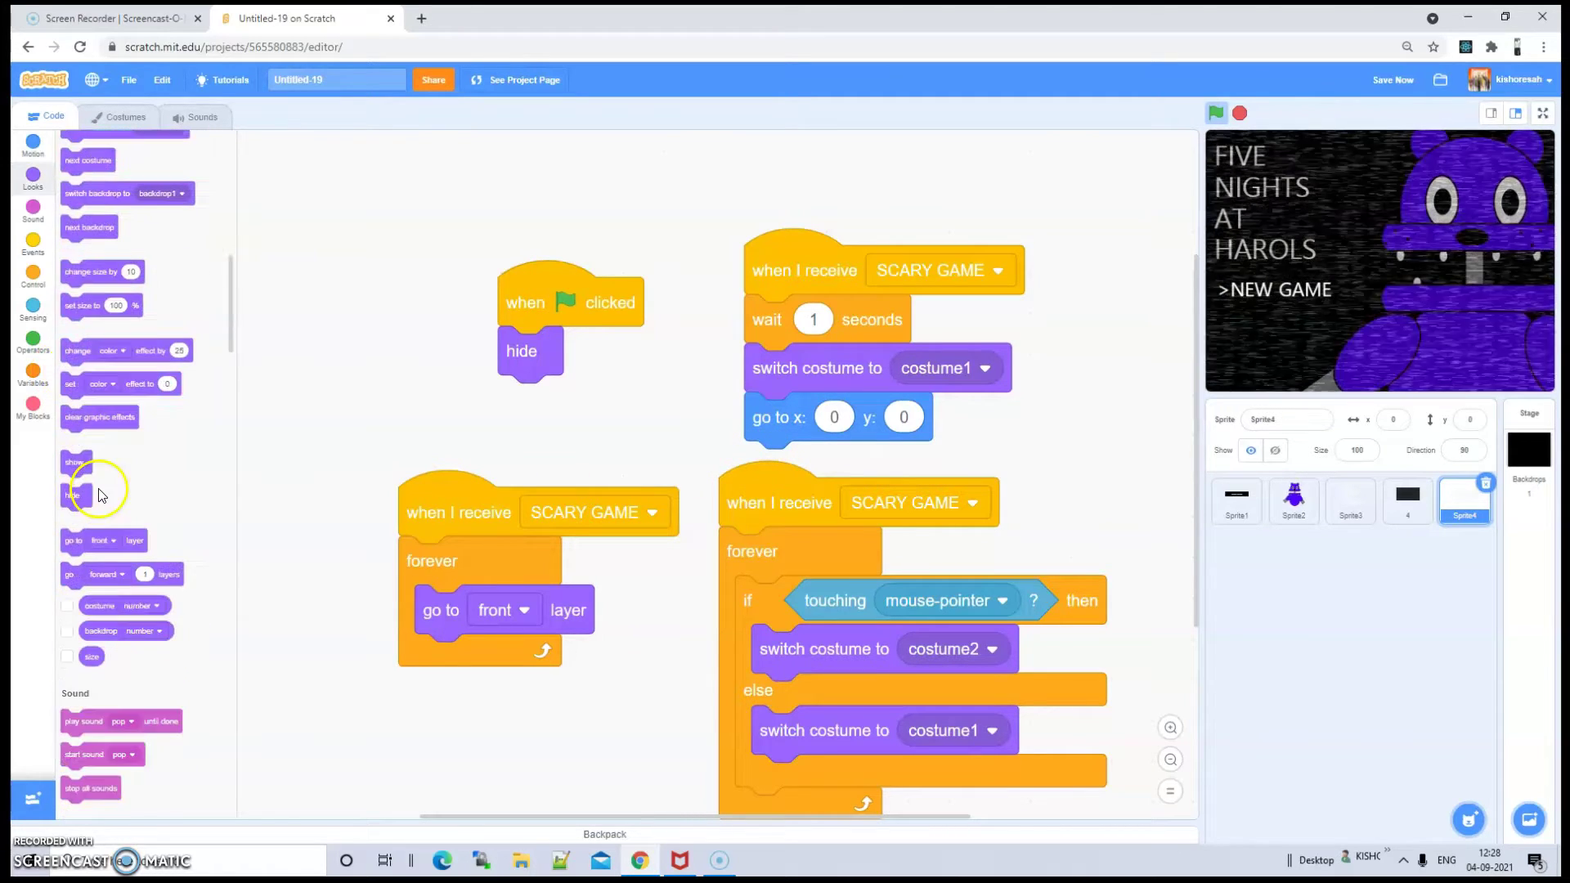
drag(73, 462, 756, 452)
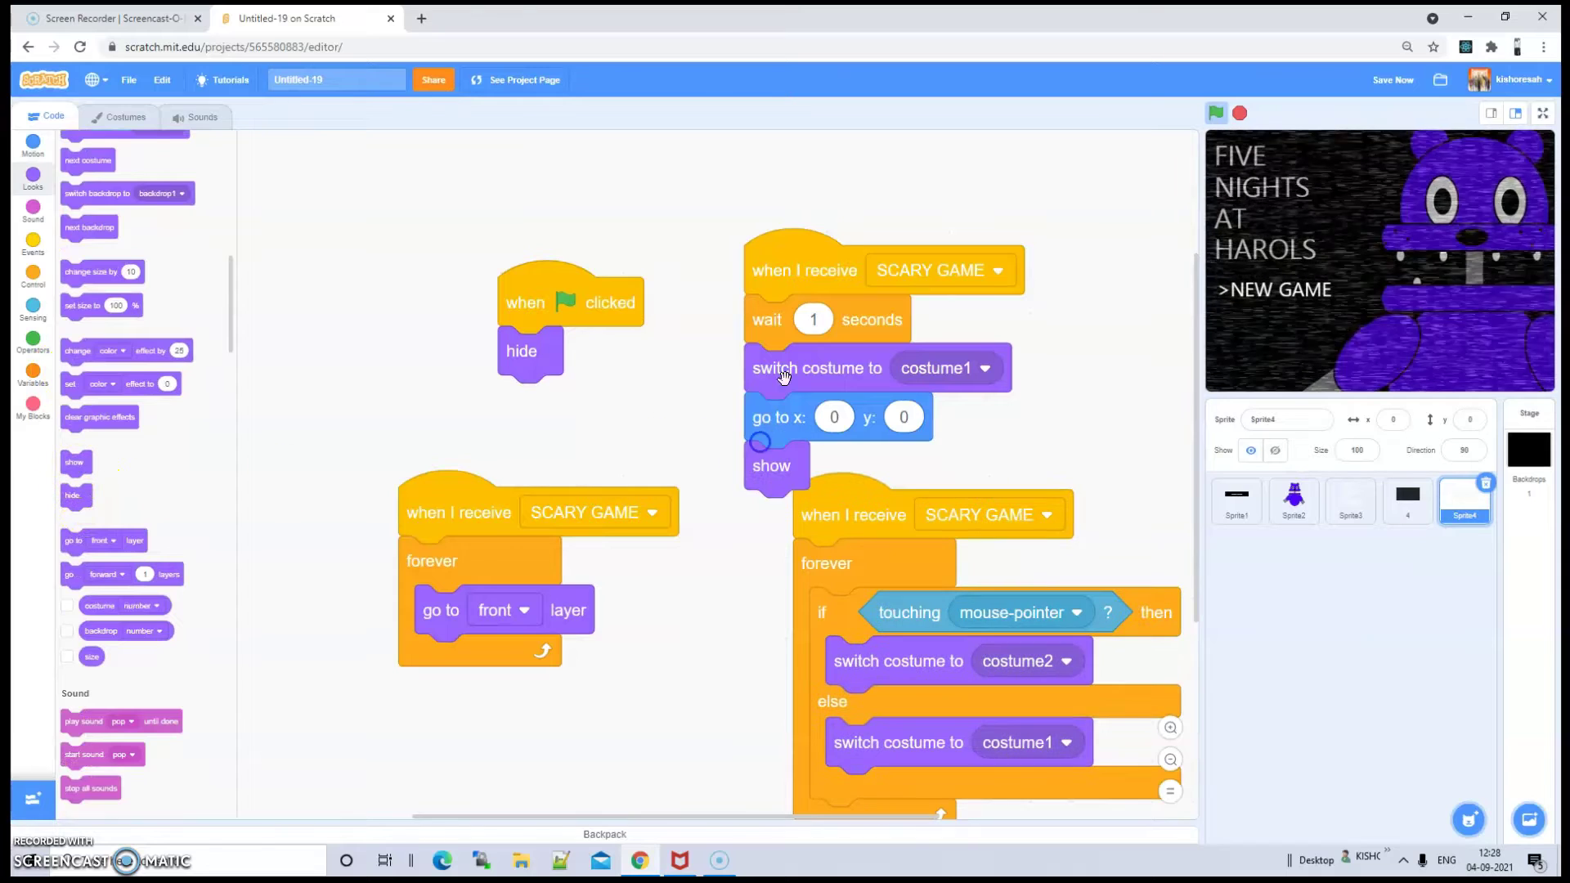
drag(812, 246, 761, 203)
drag(829, 516, 807, 465)
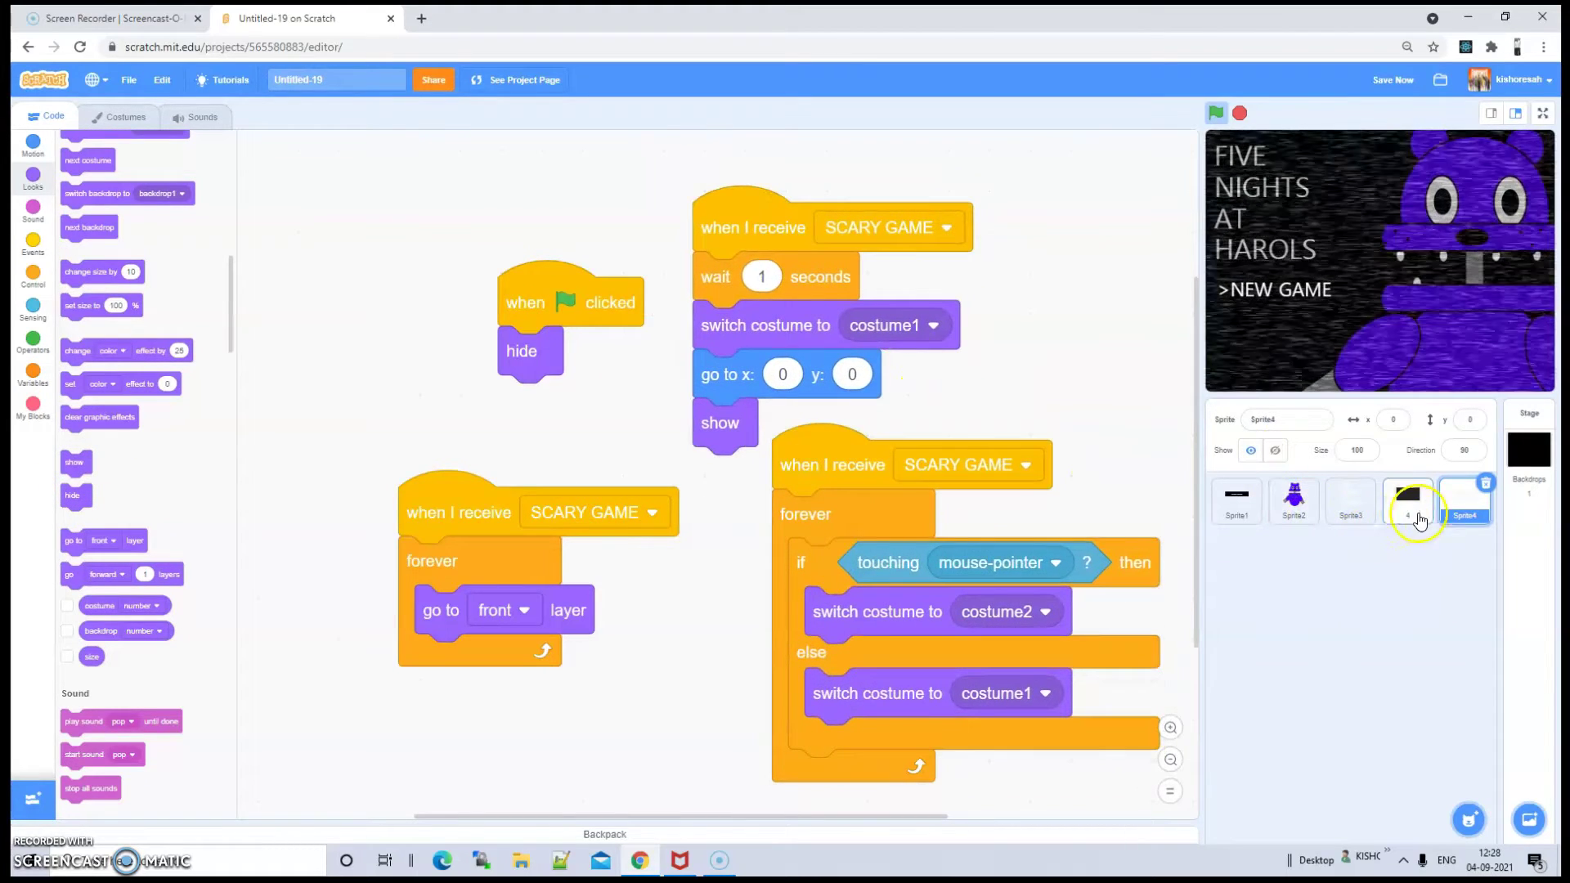
Duplicate Sprite4 and set the y value of the copy's go to block to -50
right_click(1470, 517)
click(1453, 527)
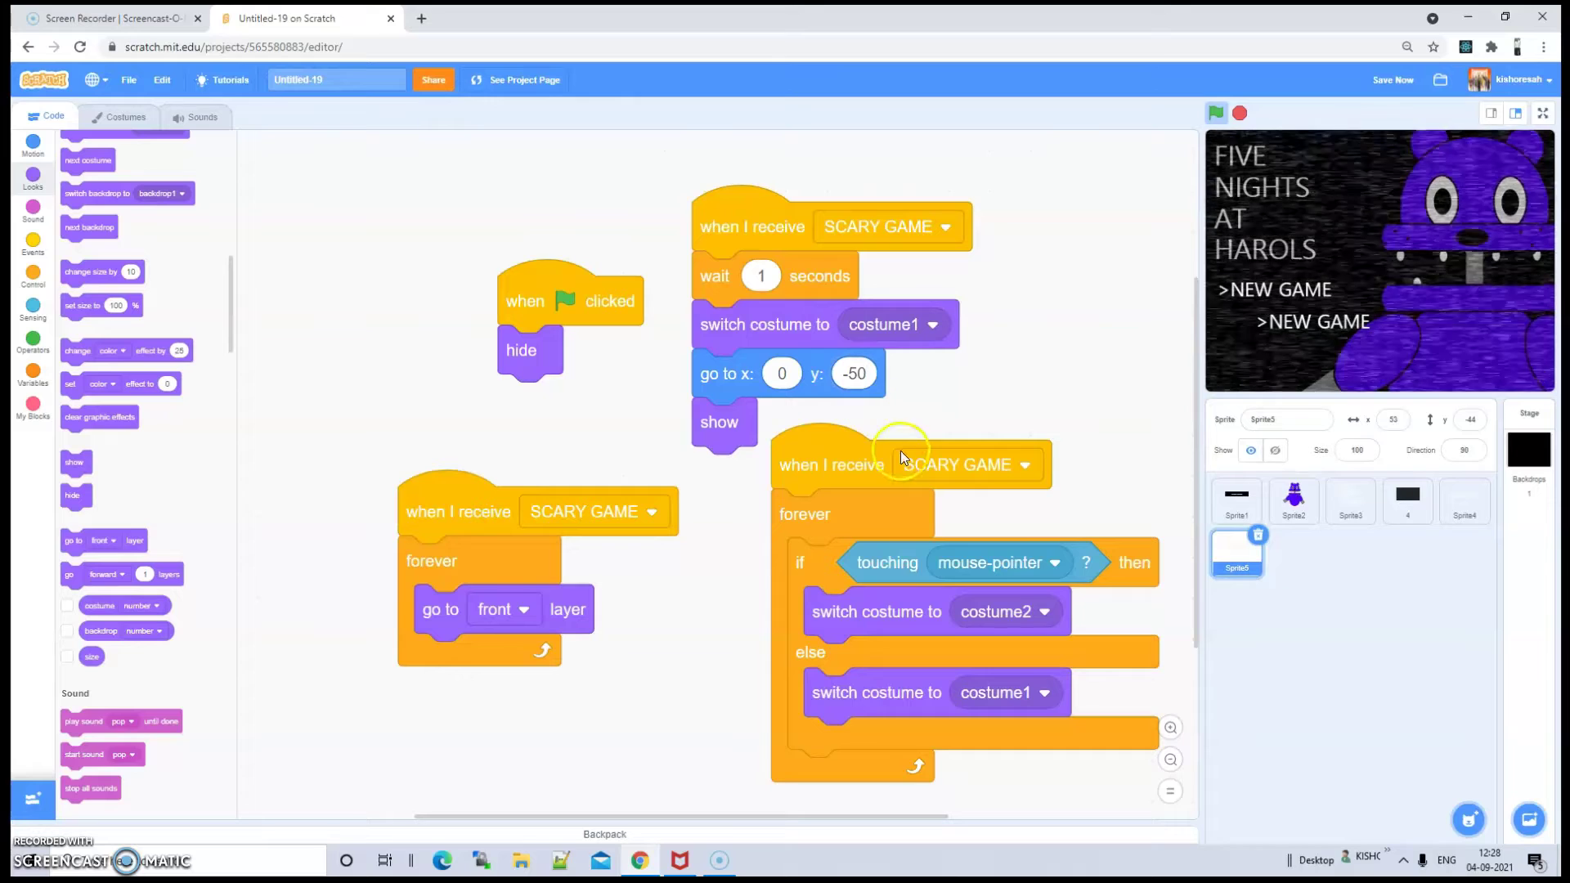
Delete Sprite5's costume2 and replace the text in its costume1 with CONTINUE
click(115, 116)
click(83, 210)
click(884, 514)
key(ctrl+a)
text(N)
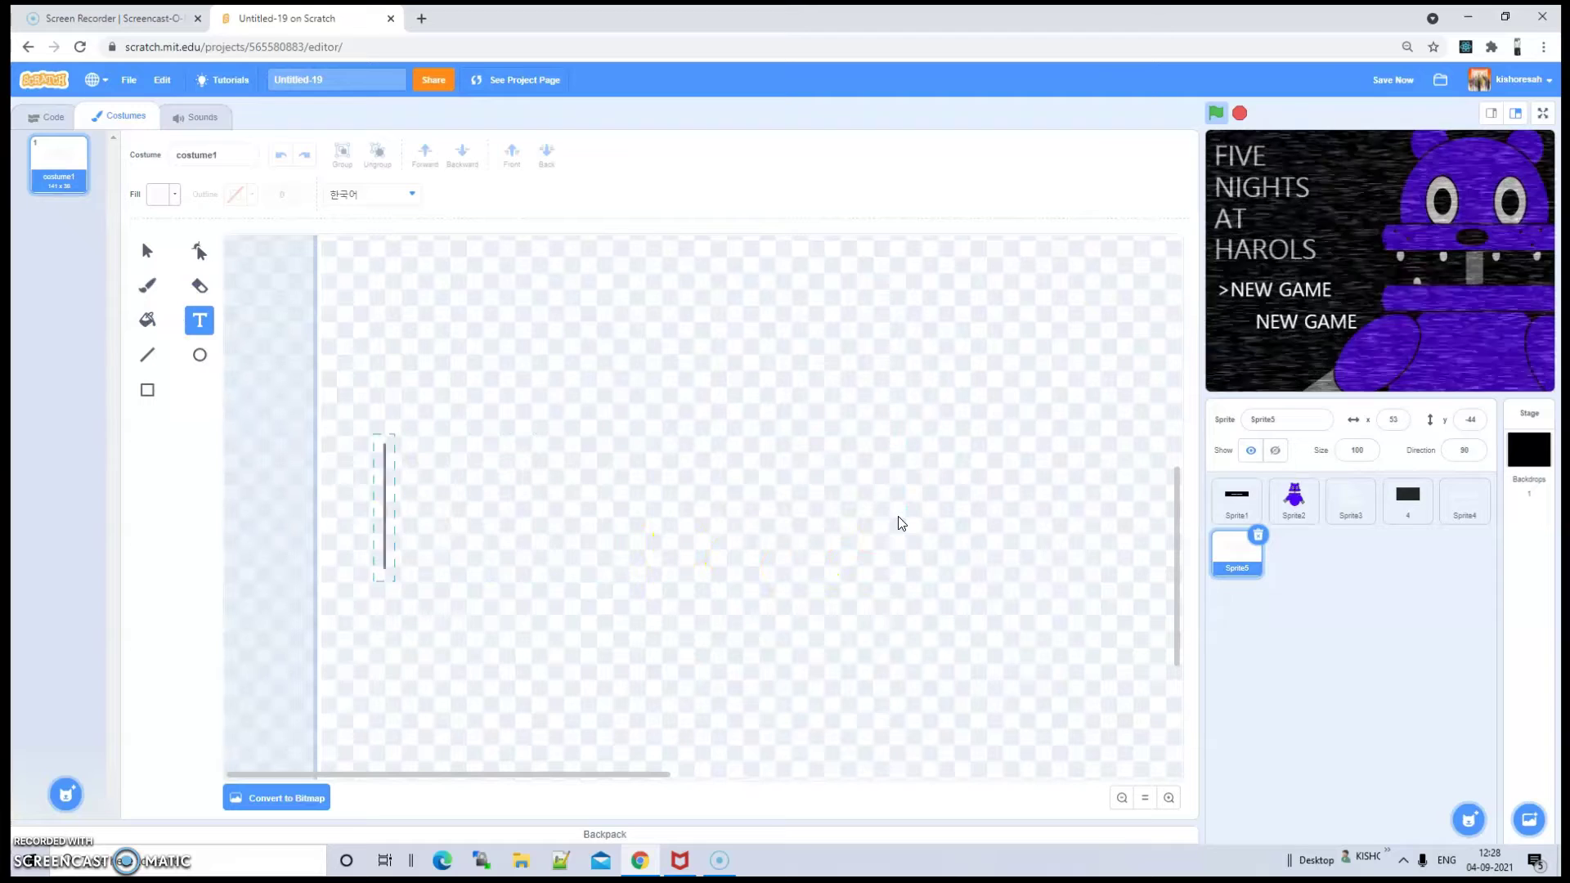
text(C)
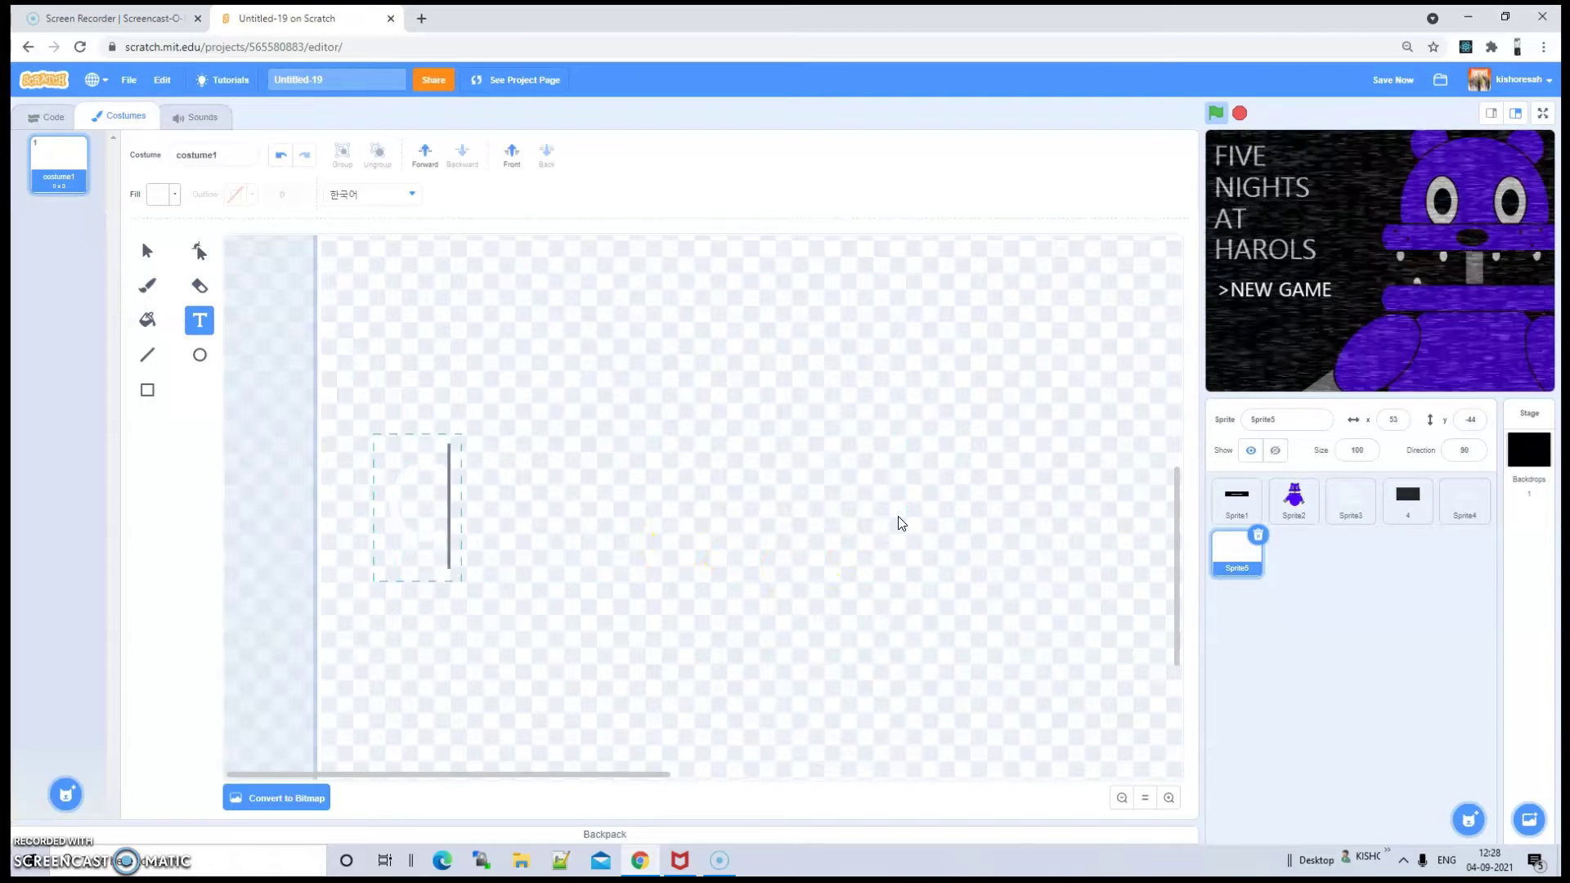
text(ONTINU)
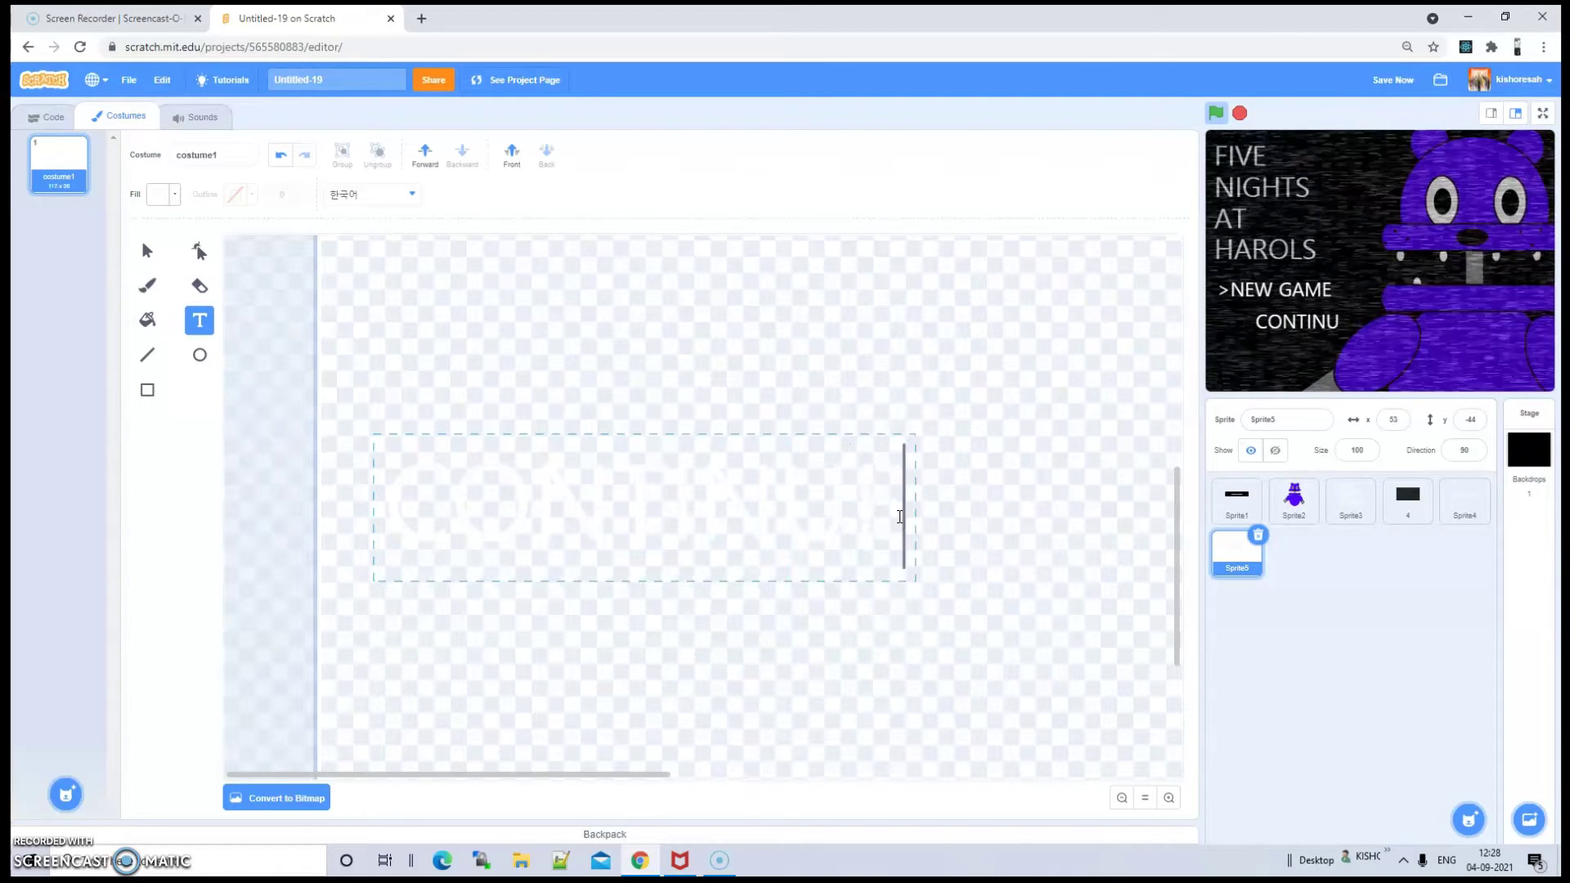
click(837, 399)
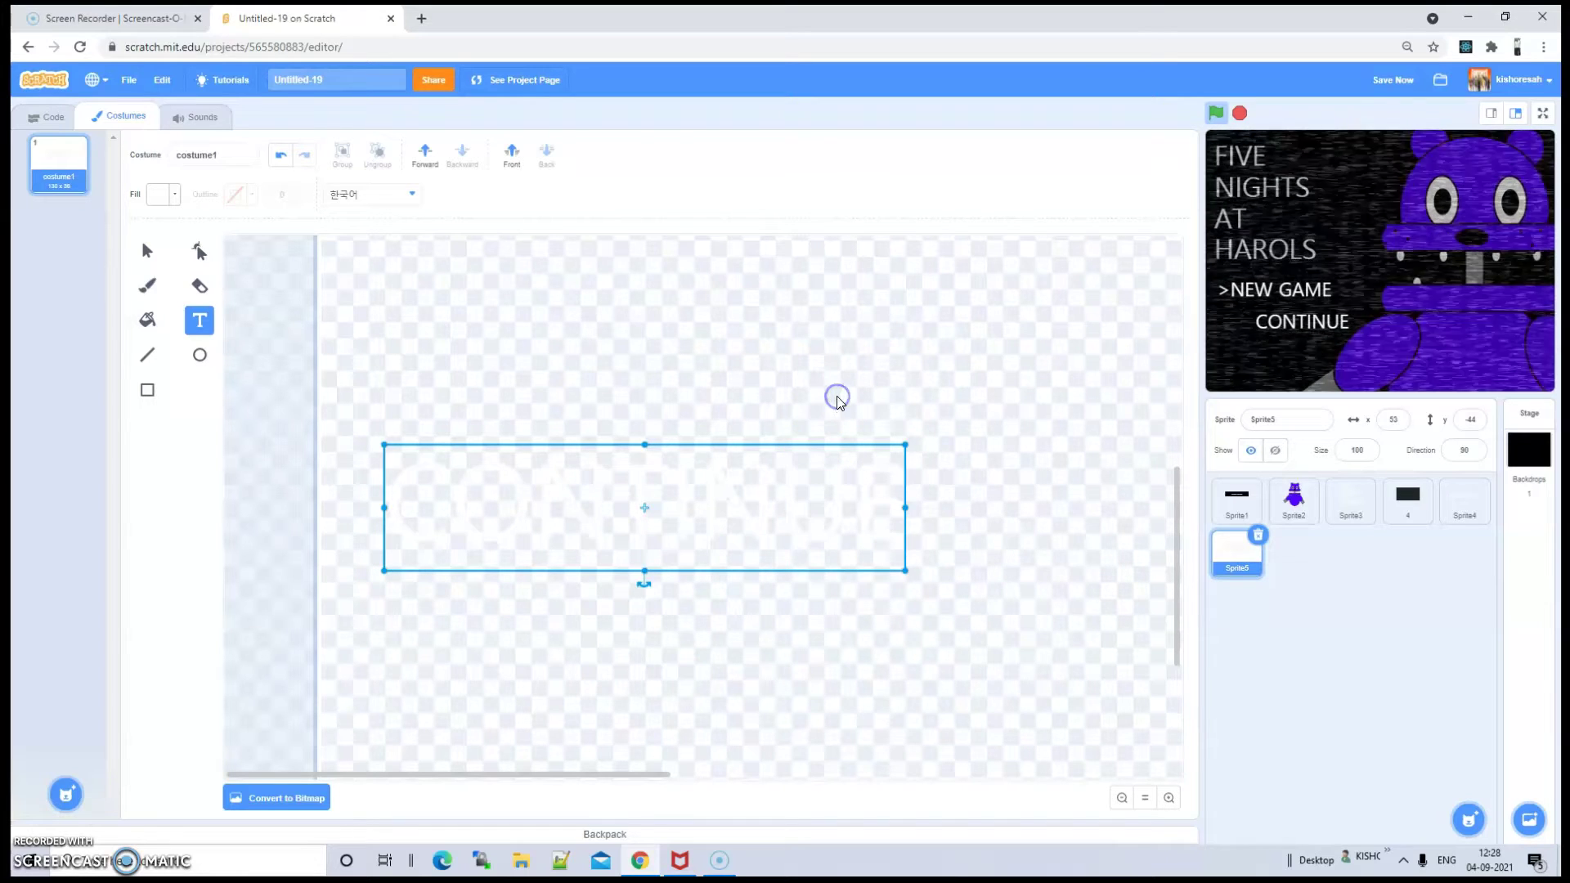
Position the CONTINUE text directly beneath NEW GAME in costume1, running the project to check the alignment
drag(776, 498, 628, 526)
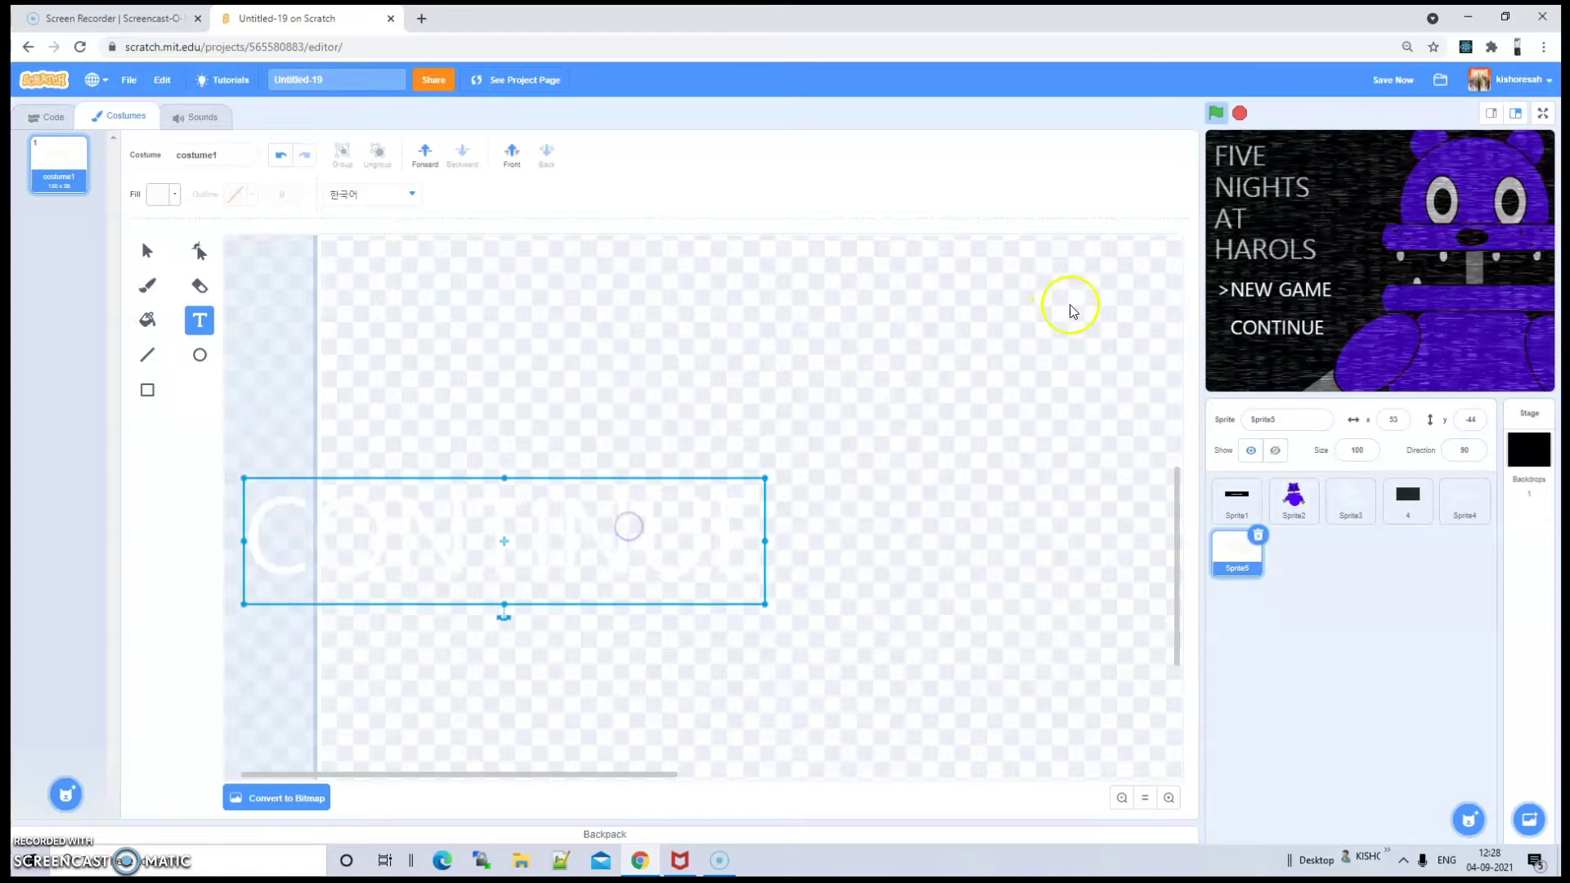
click(1136, 268)
click(1216, 113)
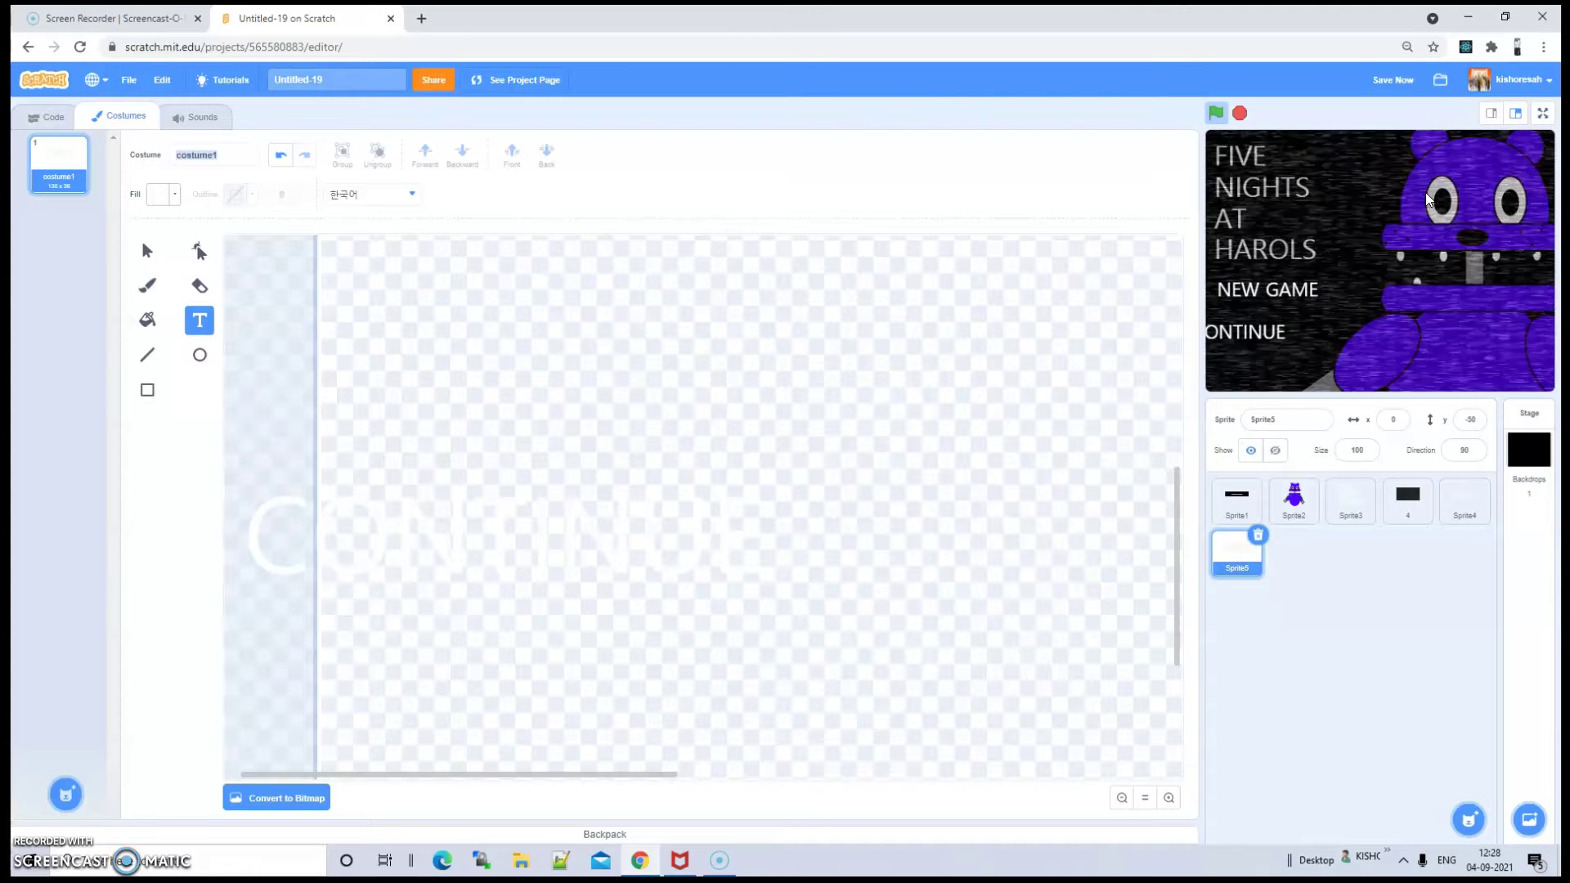
click(147, 250)
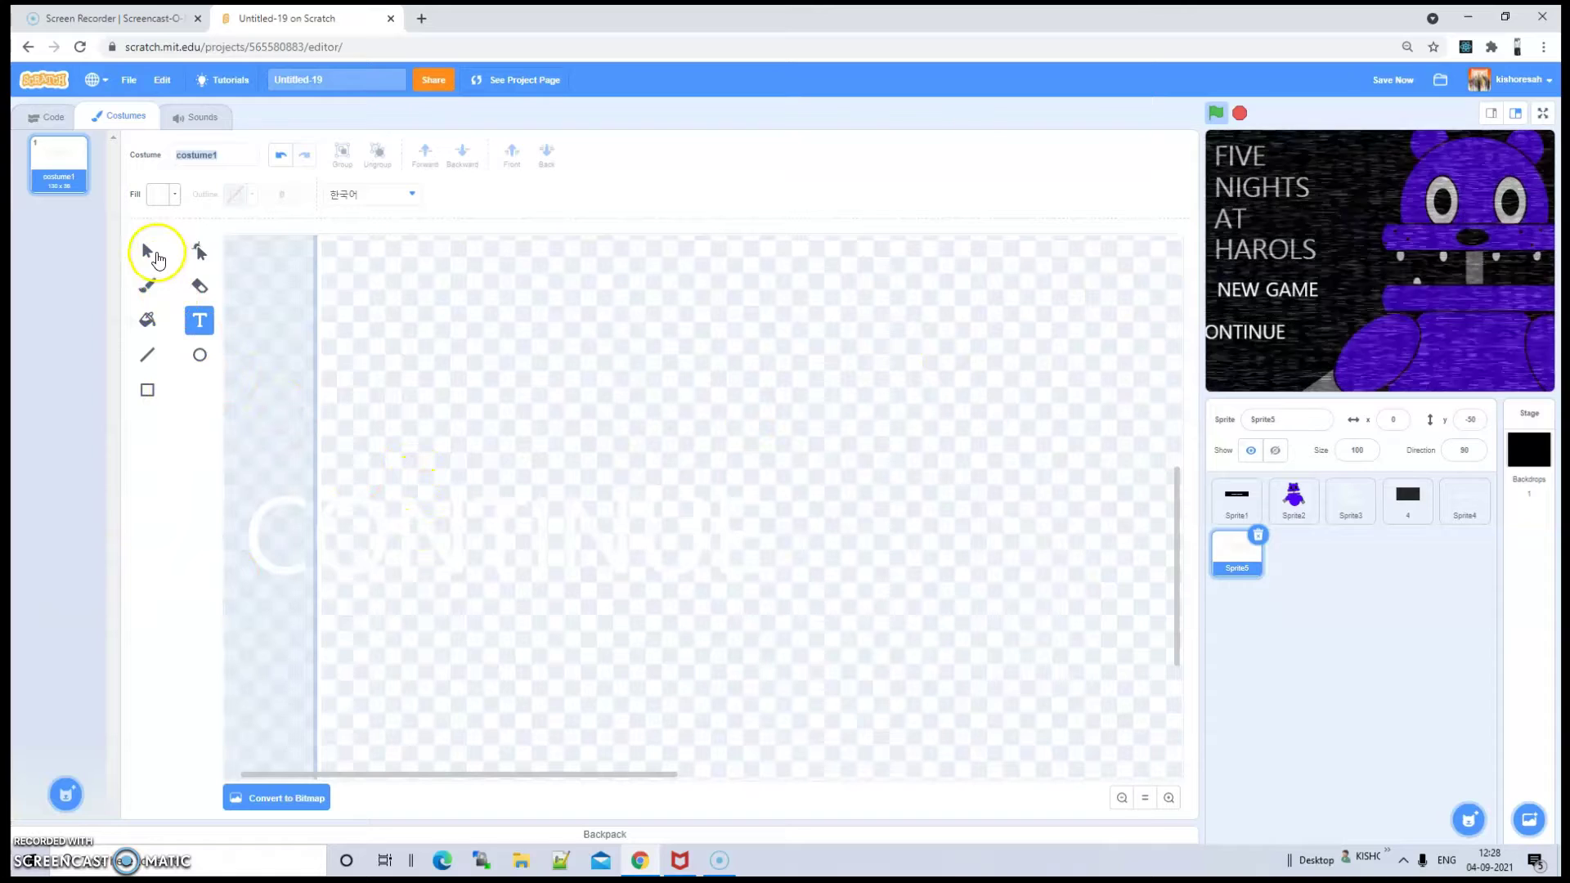
click(507, 519)
drag(508, 518, 656, 501)
click(667, 474)
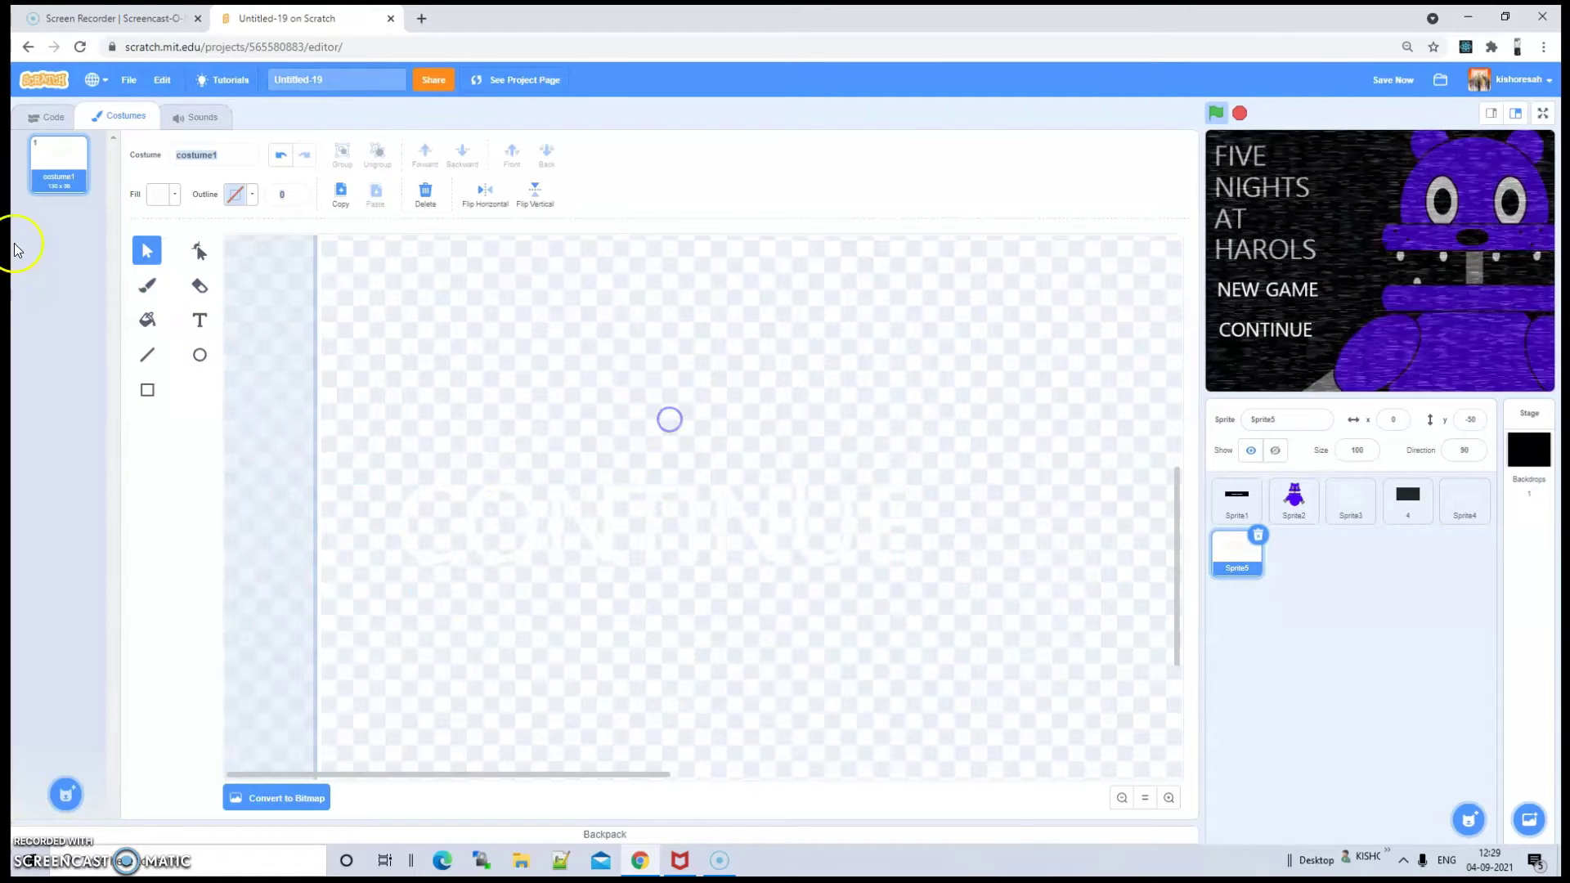
Duplicate Sprite5's costume1 and insert a ">" in front of CONTINUE in the copy
right_click(46, 169)
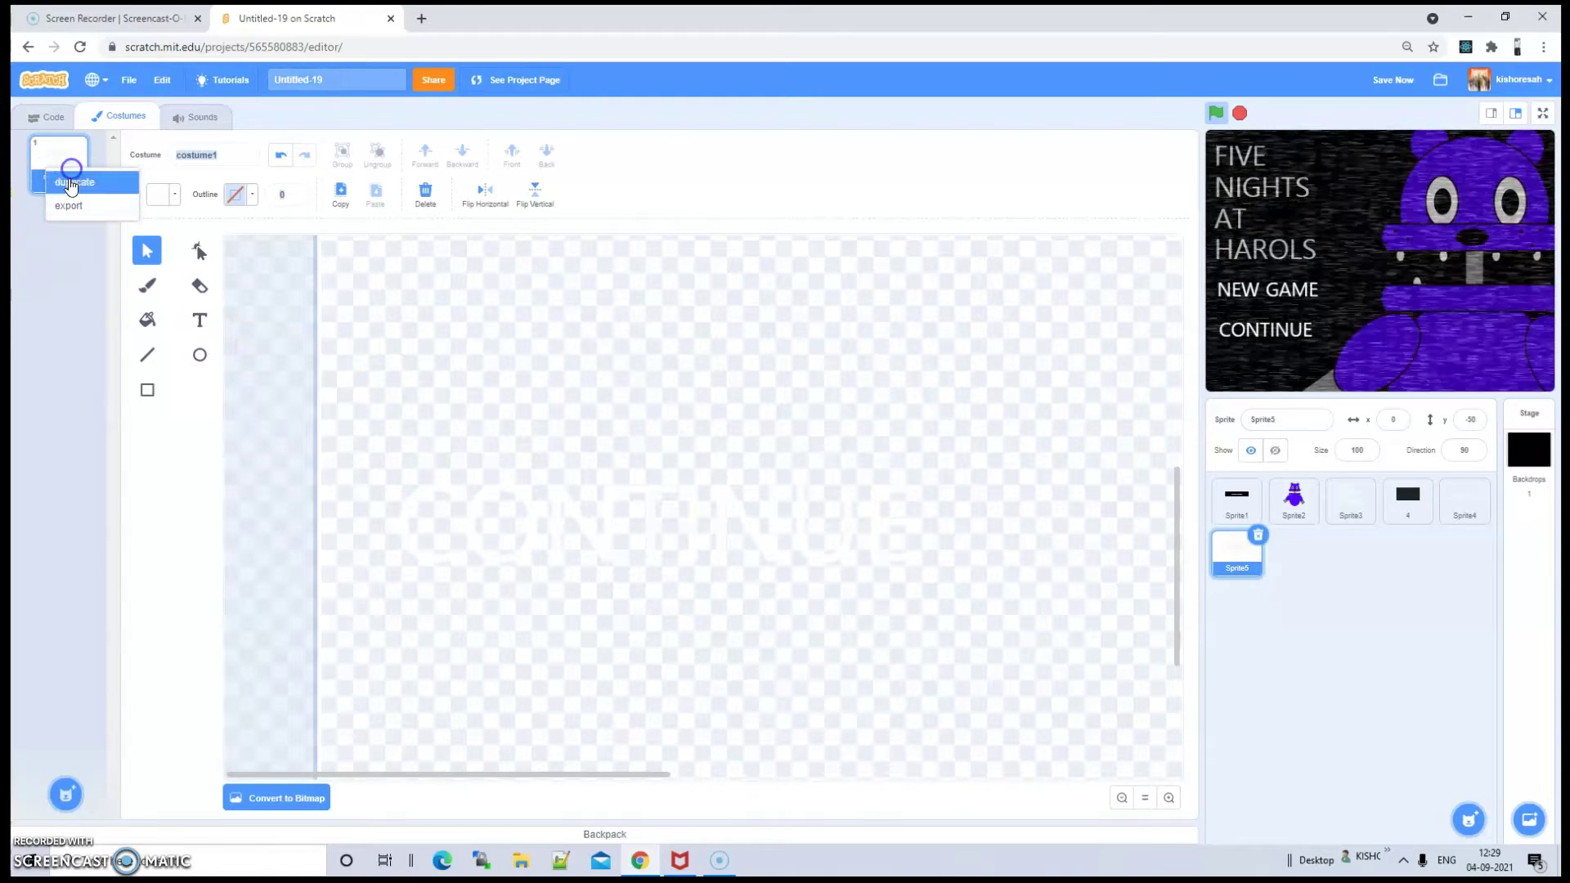
click(72, 181)
click(809, 494)
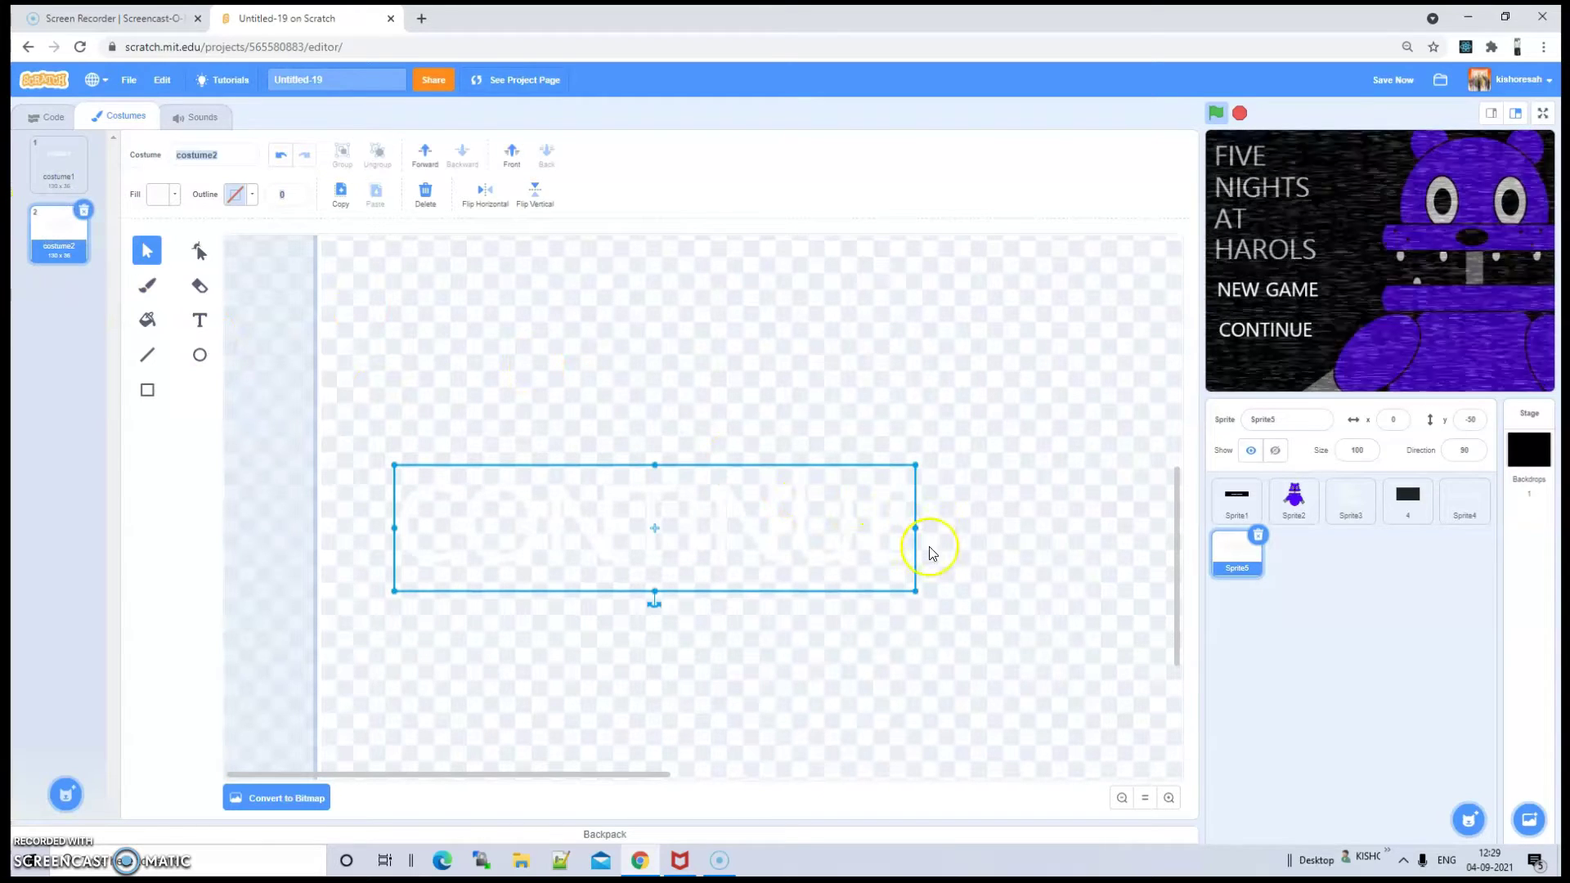
click(189, 322)
click(934, 528)
click(906, 532)
click(974, 519)
click(853, 534)
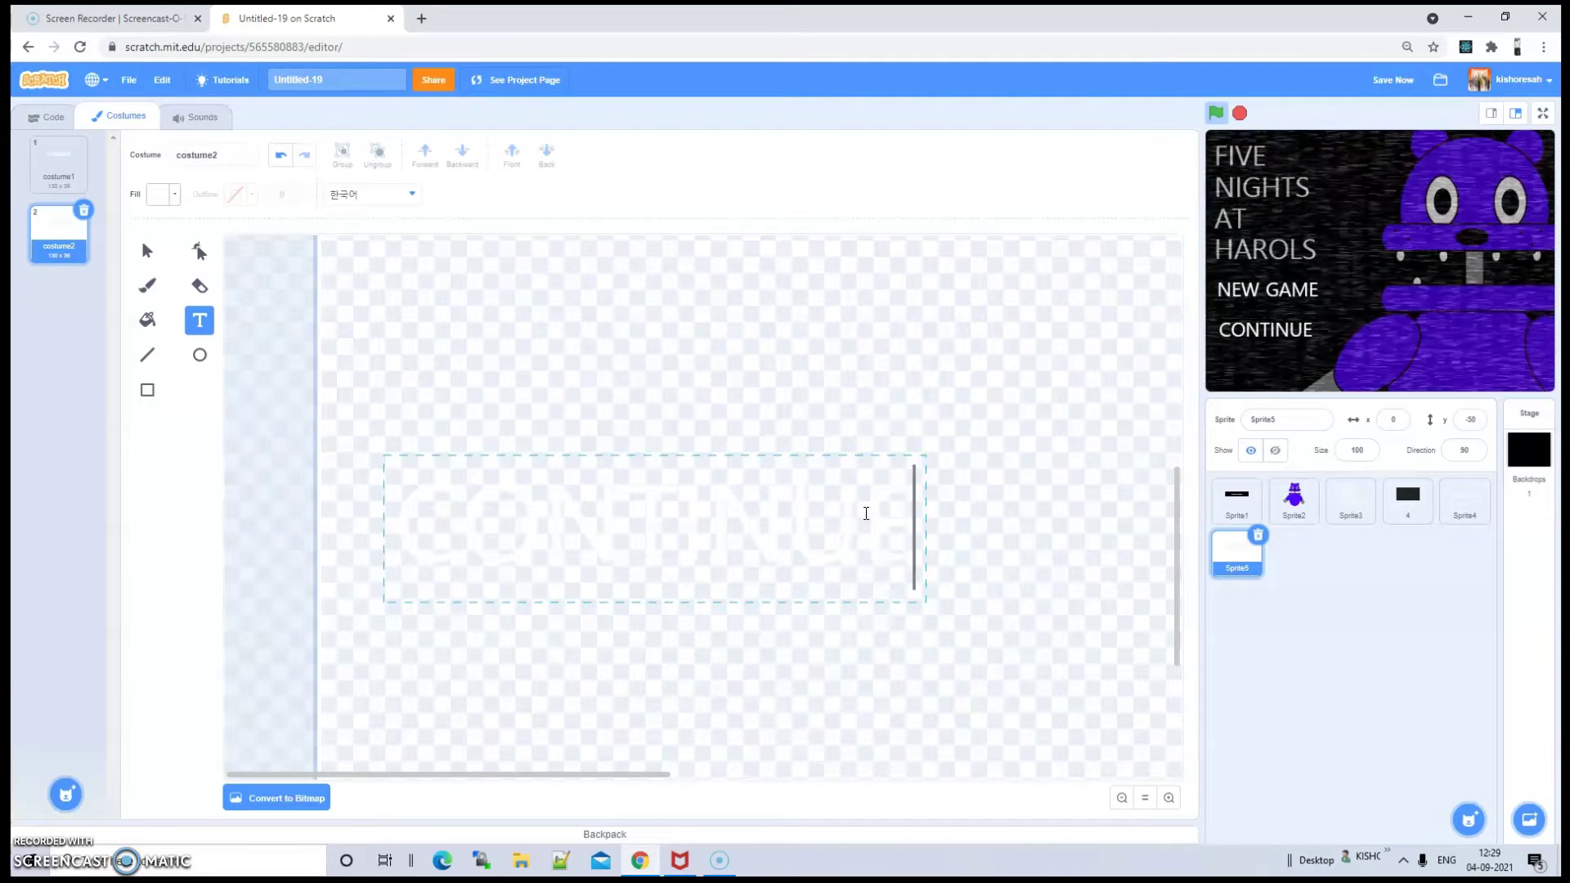
text(C)
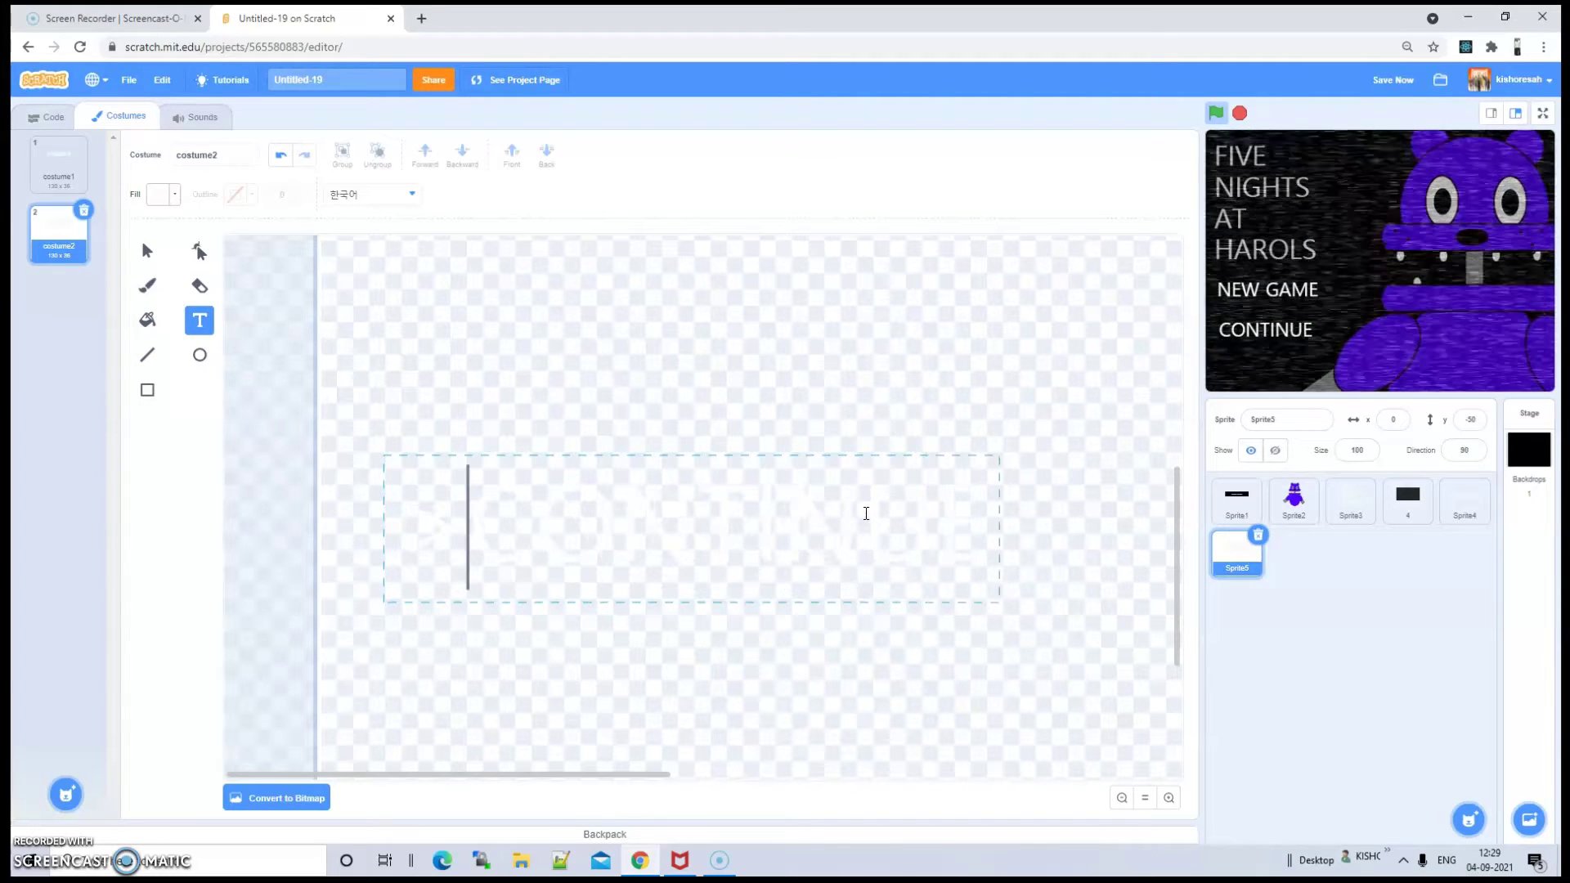
click(501, 406)
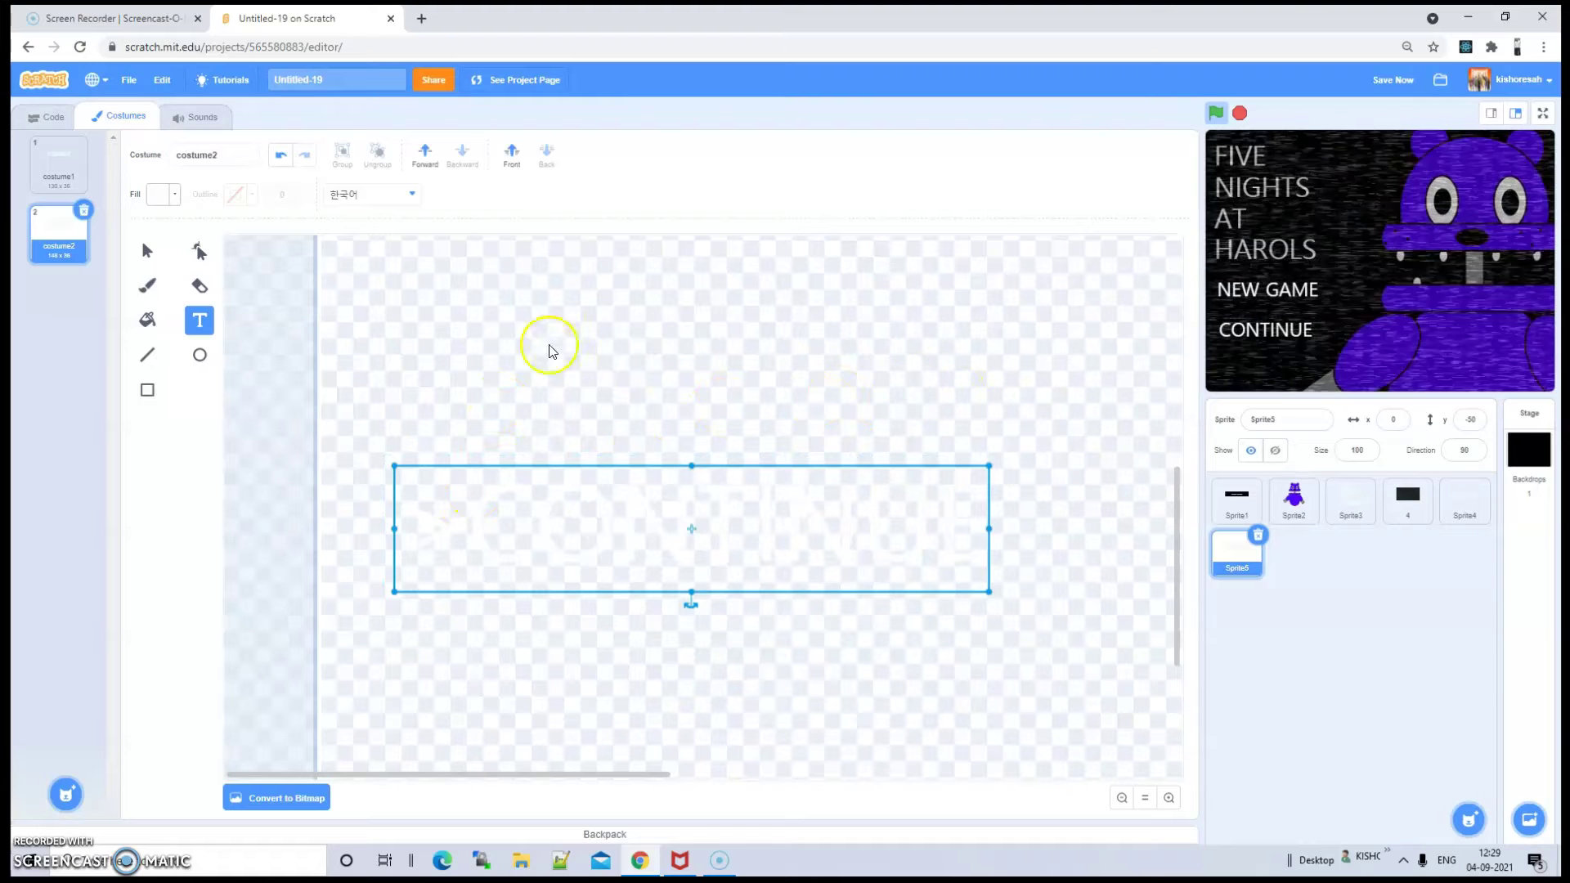
Run the project in full screen to test the title menu, and return to the editor's scripts view
click(46, 117)
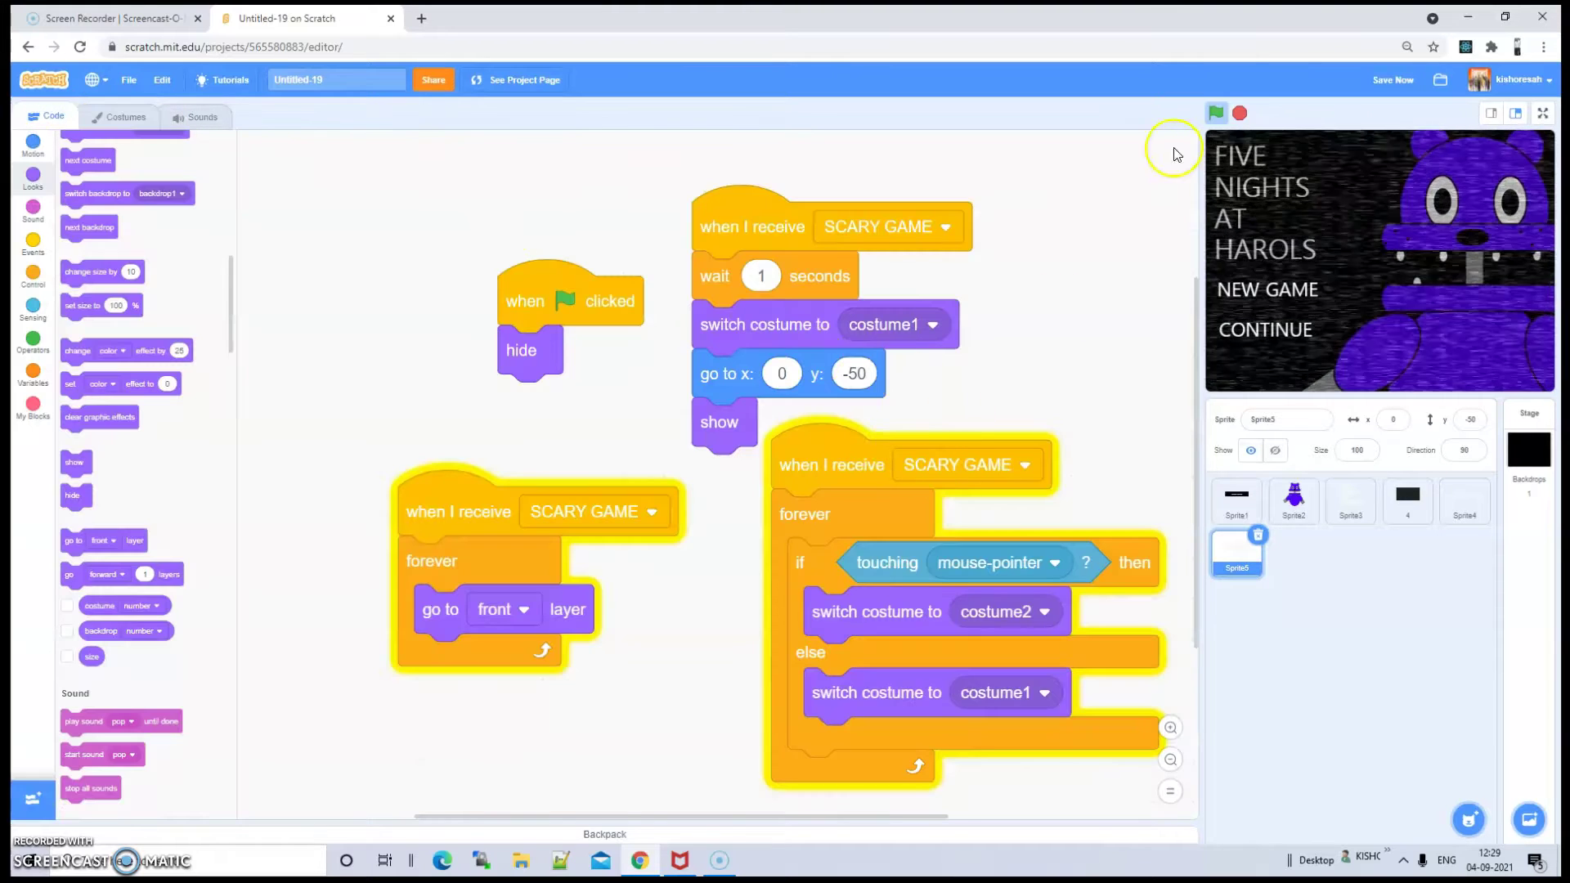
click(1219, 113)
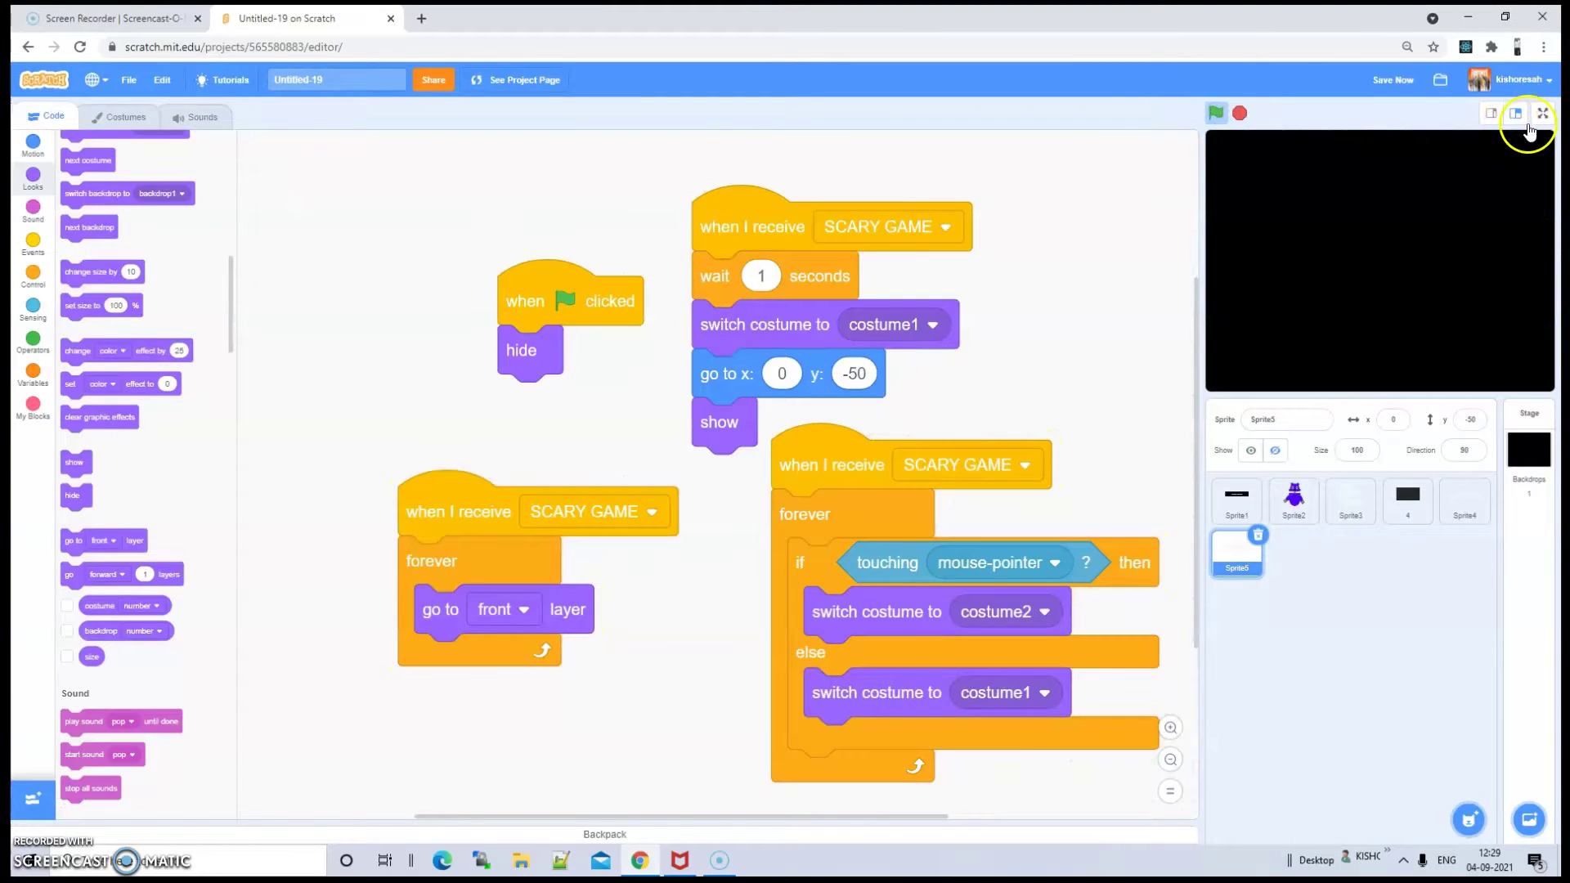
click(1529, 124)
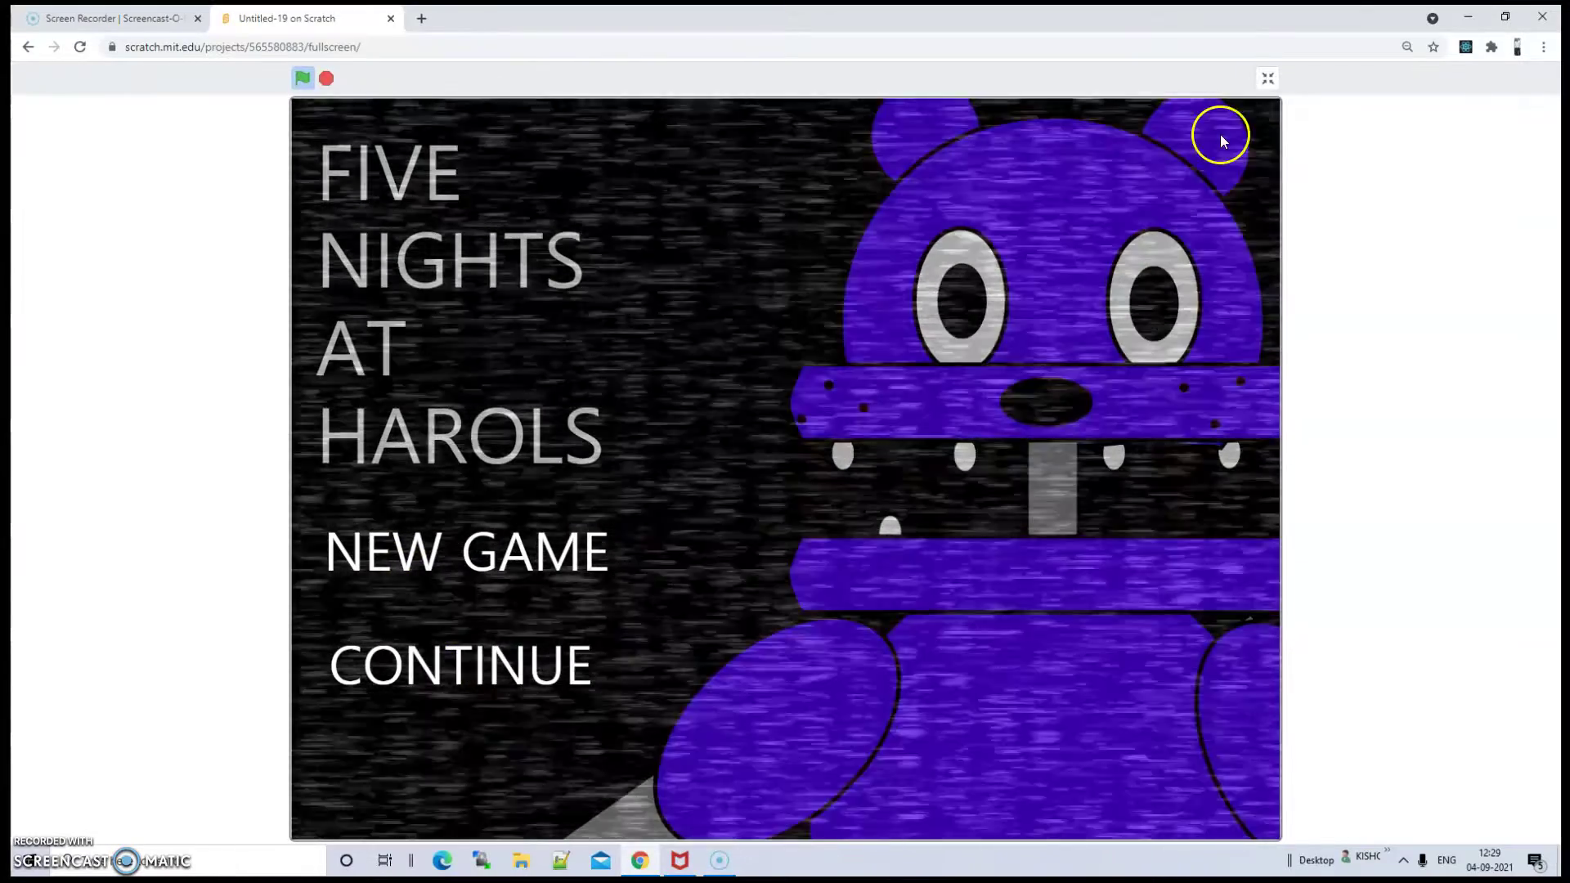
click(1272, 80)
Change HAROLS to HARDOLS in the title text of Sprite3's costume
click(1372, 496)
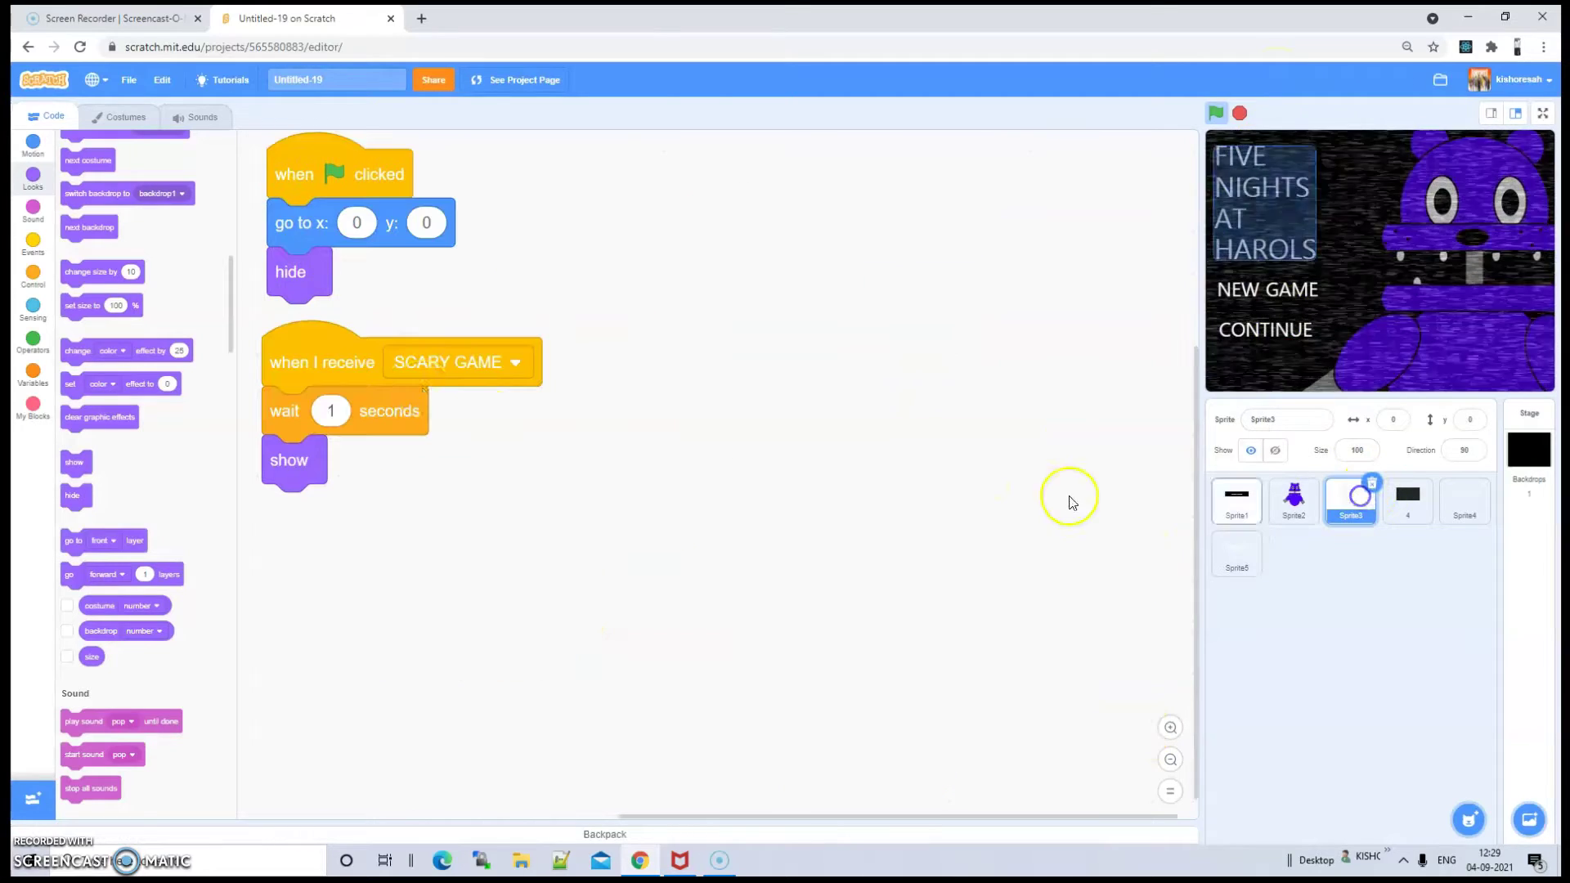
click(133, 118)
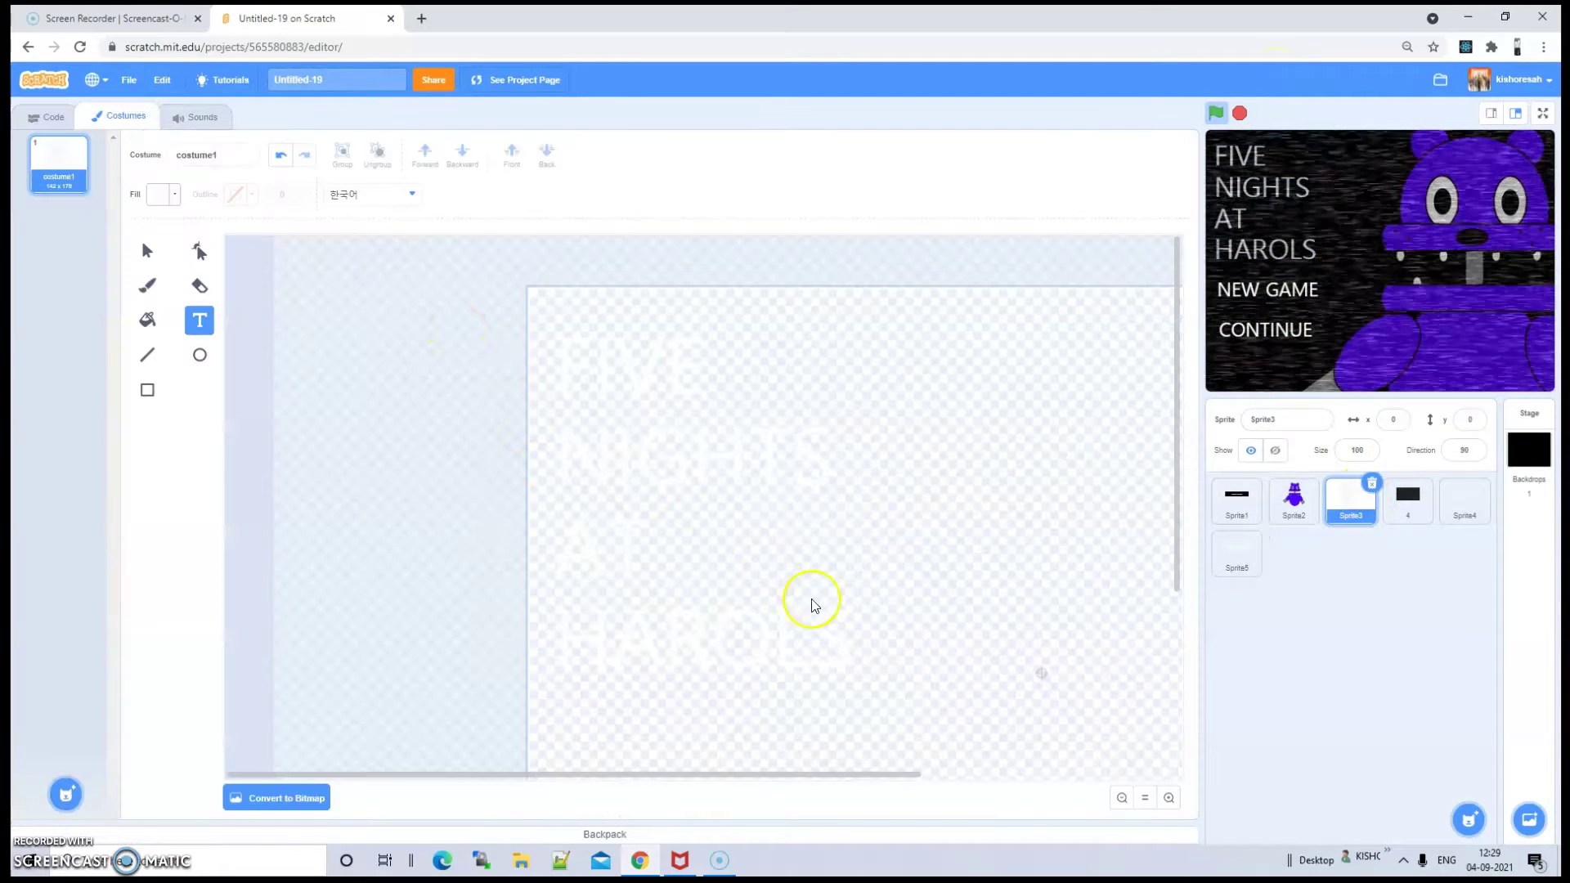
click(851, 635)
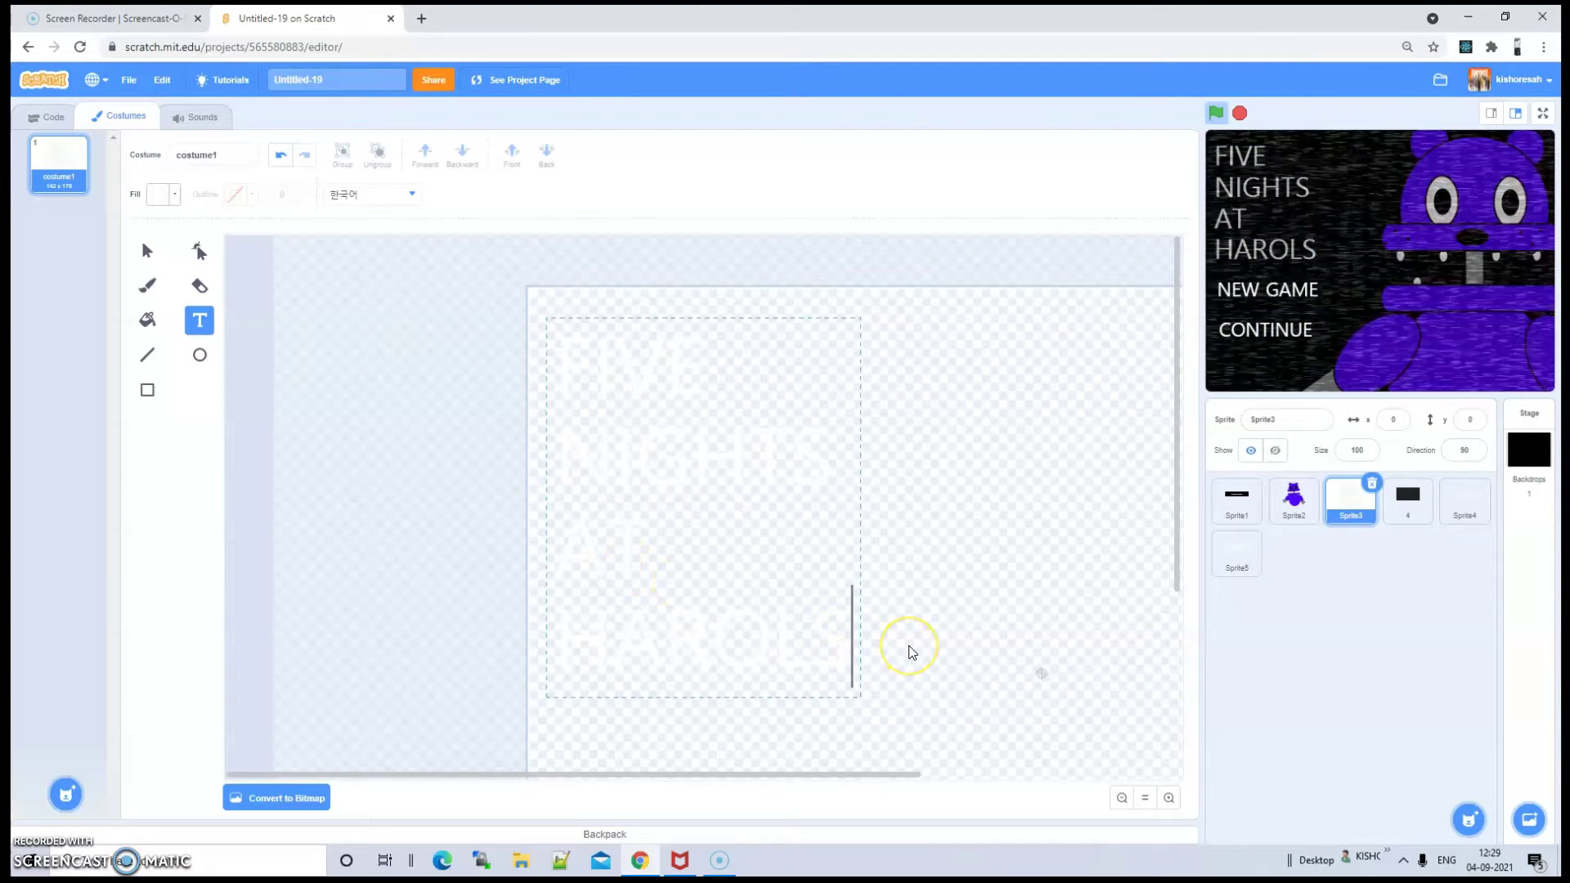
key(Left)
key(Left)
key(Left)
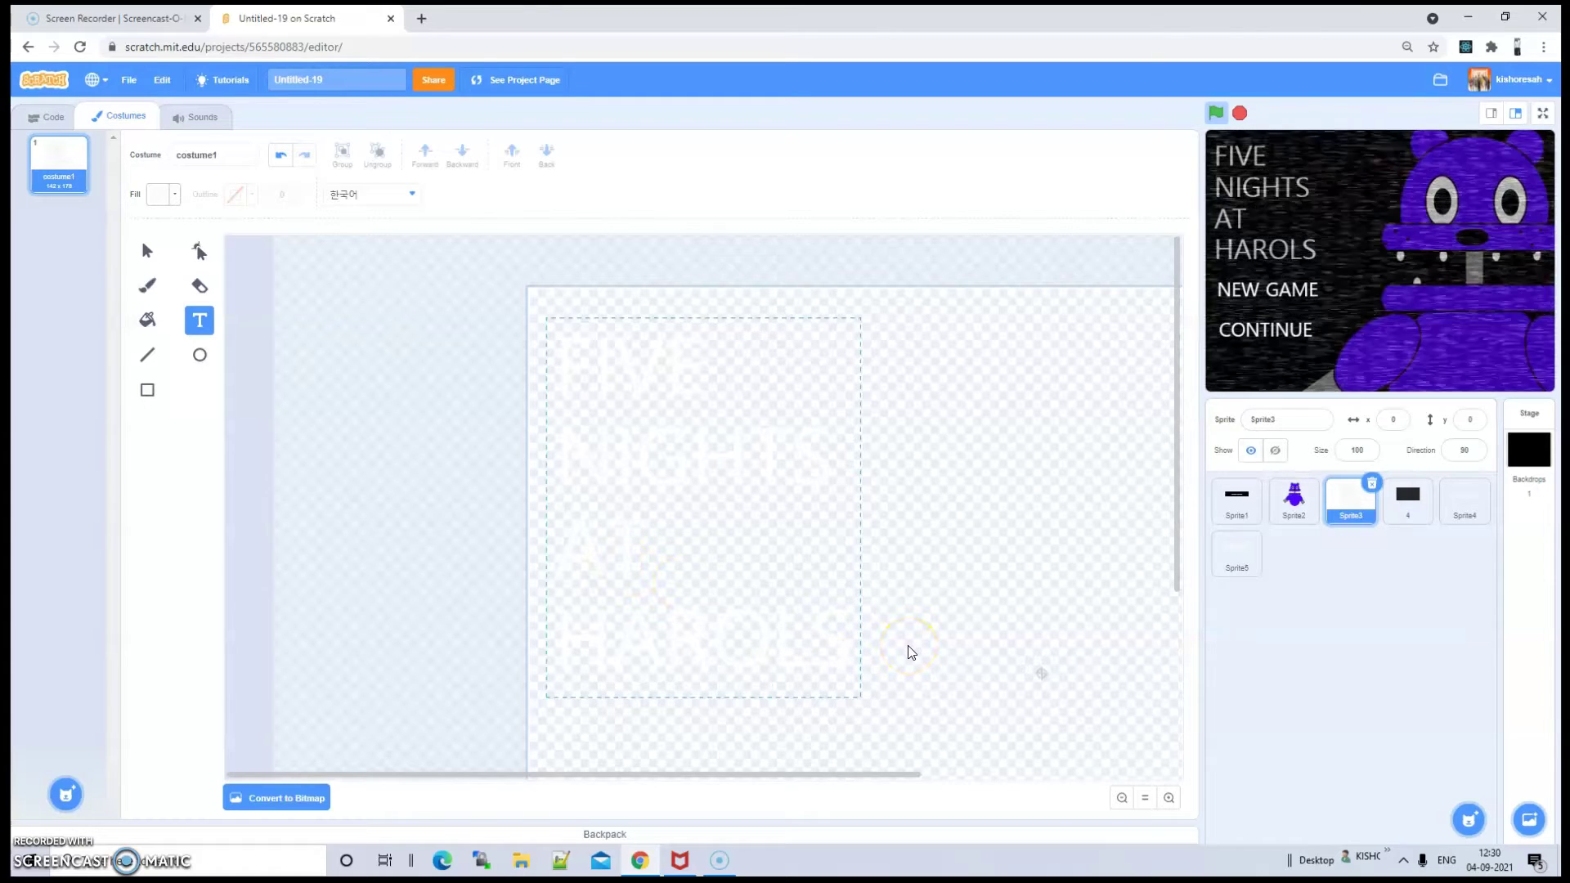
text(D)
click(1006, 586)
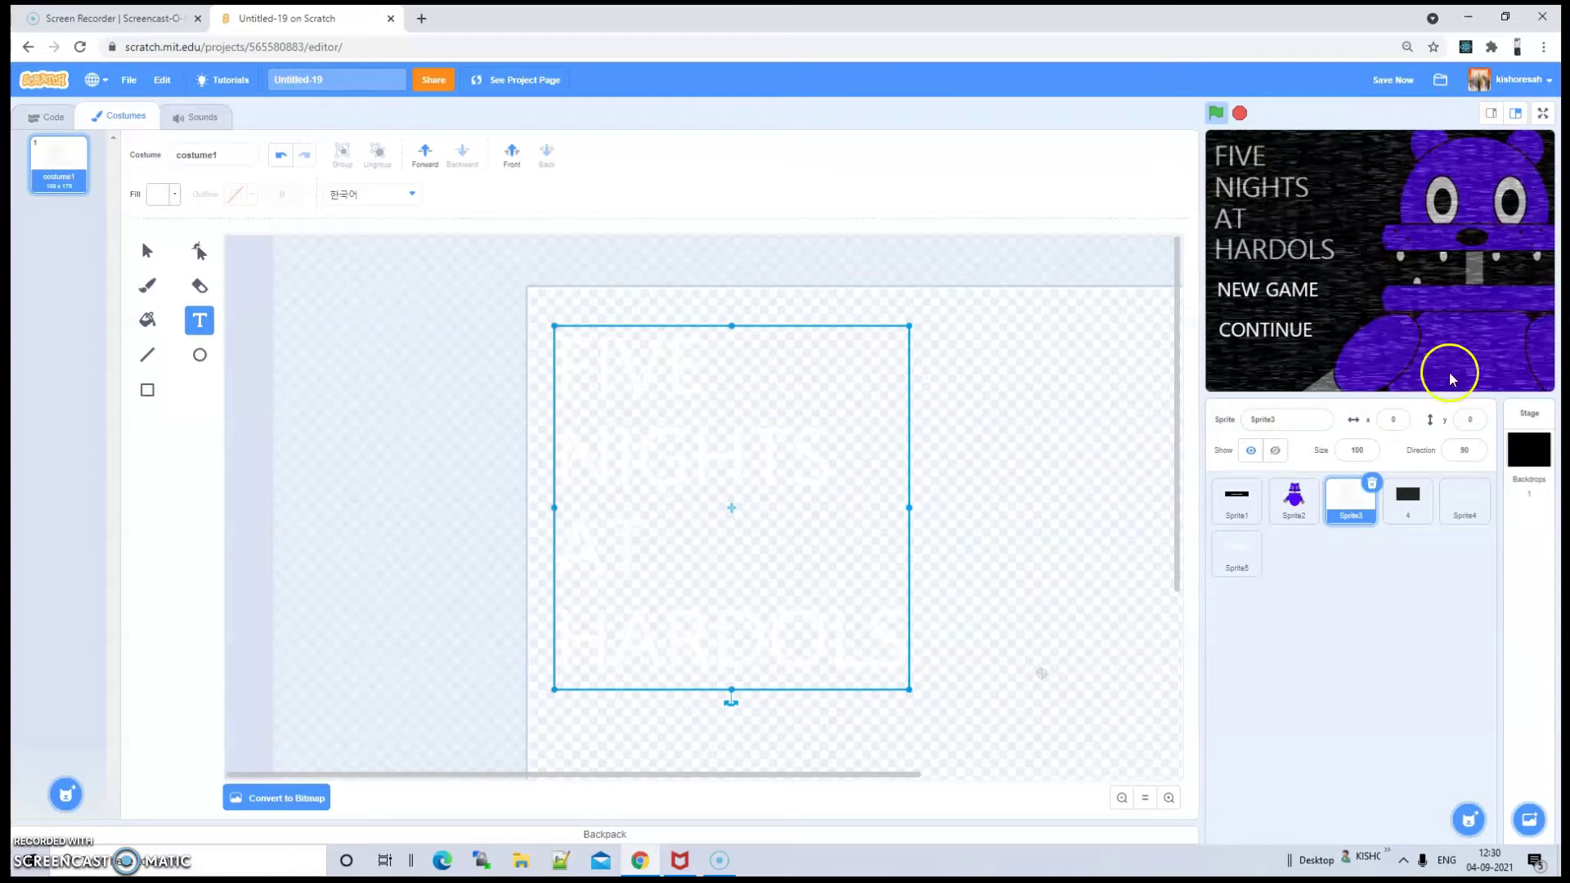
Paint a new sprite with a black rectangle about 148 × 47 in the lower-right part of the canvas
mouse_move(1470, 819)
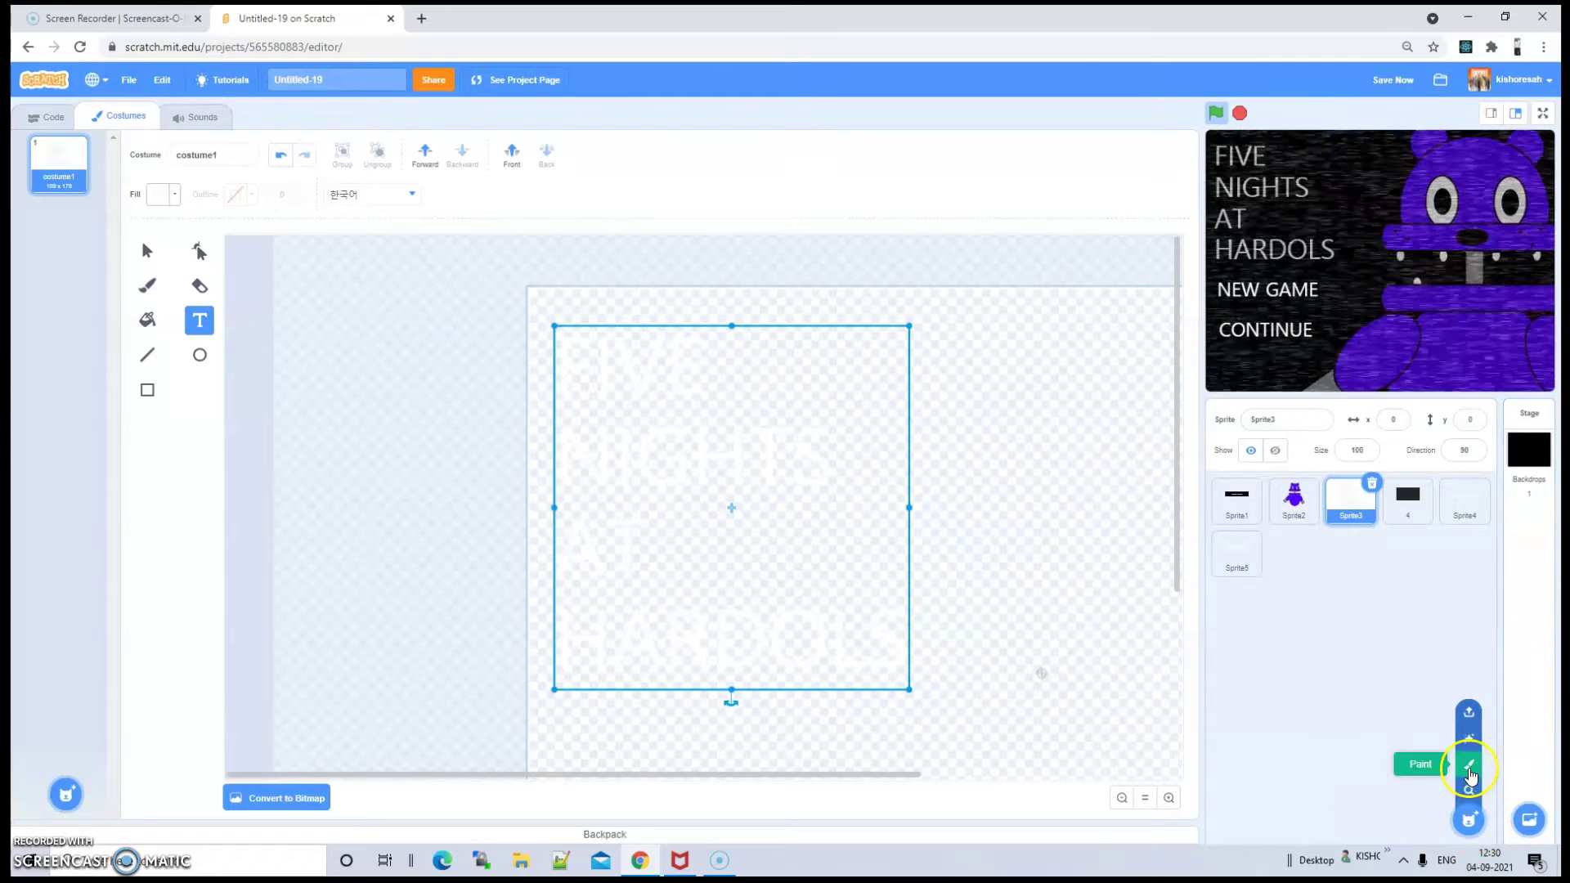
click(1470, 769)
click(147, 390)
click(157, 199)
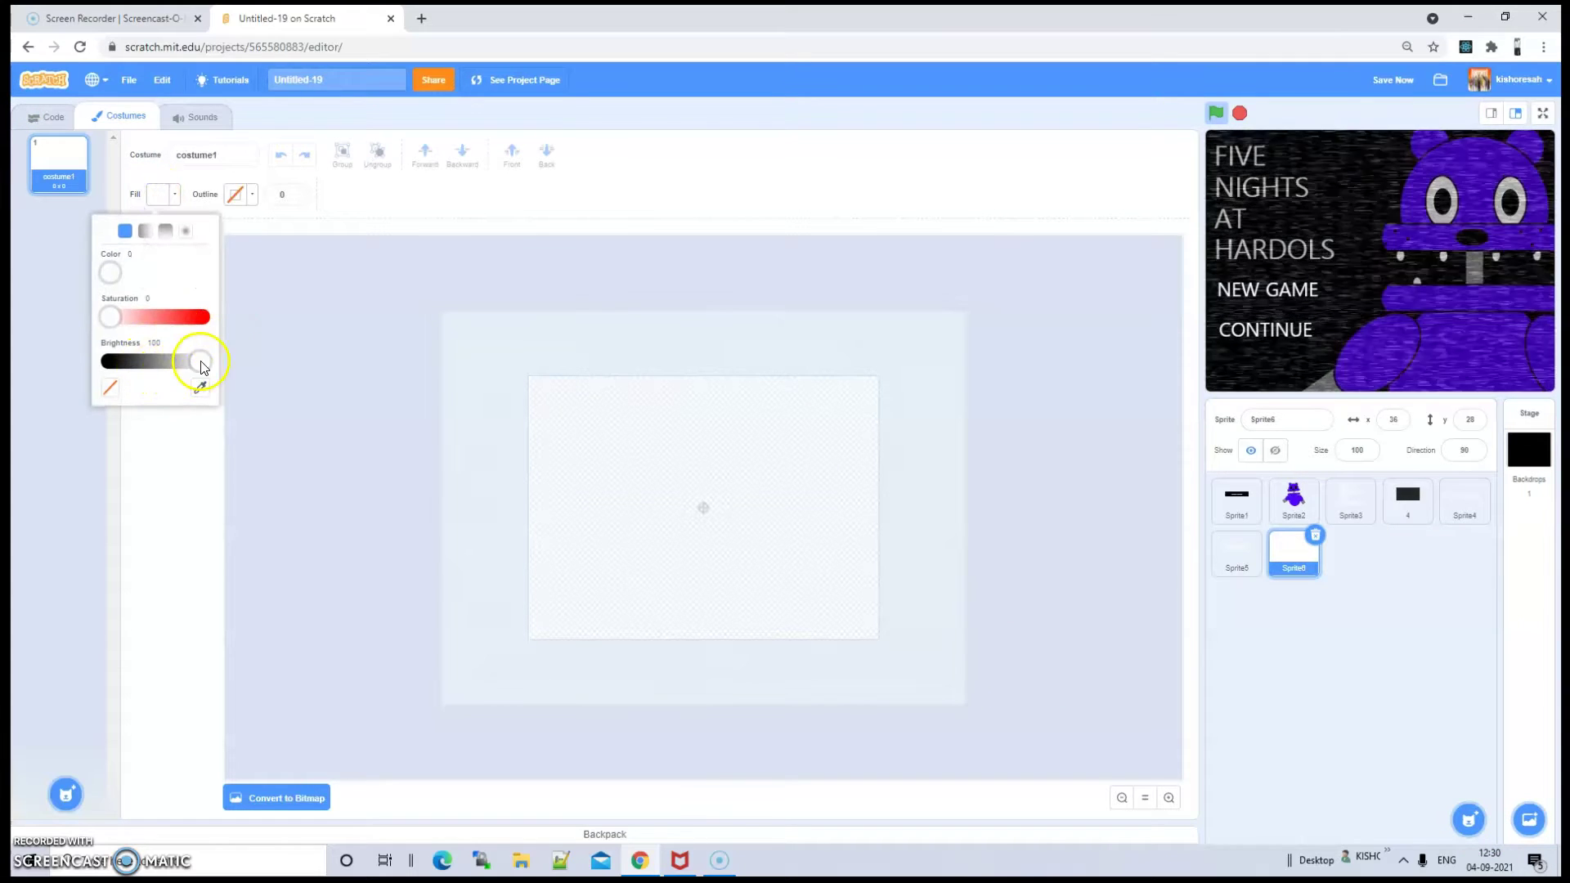
drag(196, 361, 12, 360)
drag(754, 583, 861, 618)
Fill the rectangle with a vertical black-to-white gradient and widen it on its left side to about 184 × 47
click(159, 194)
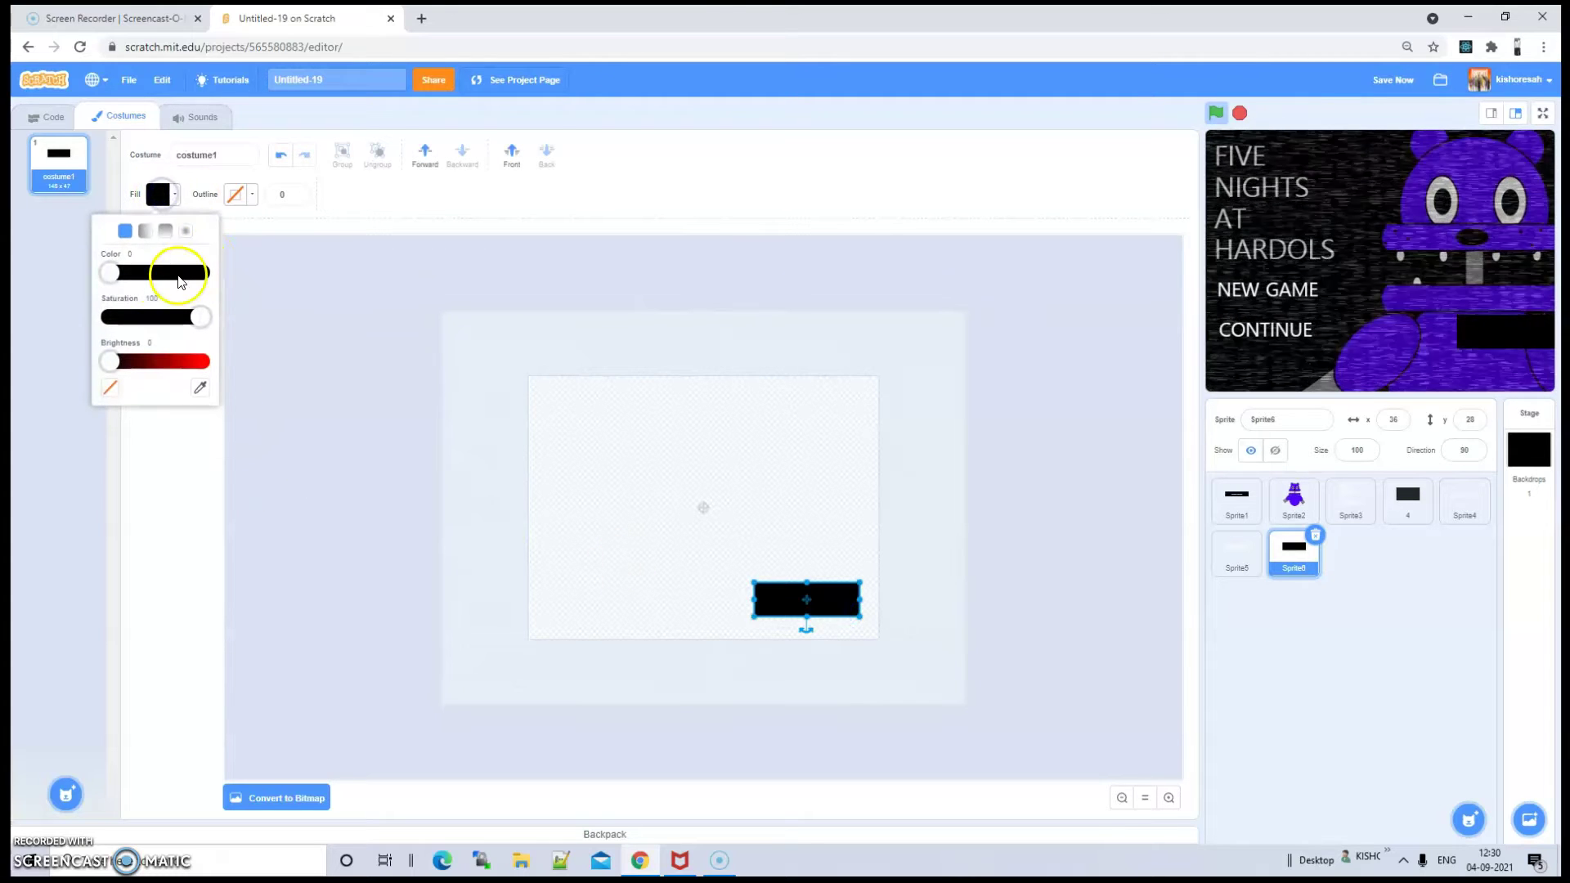
click(143, 234)
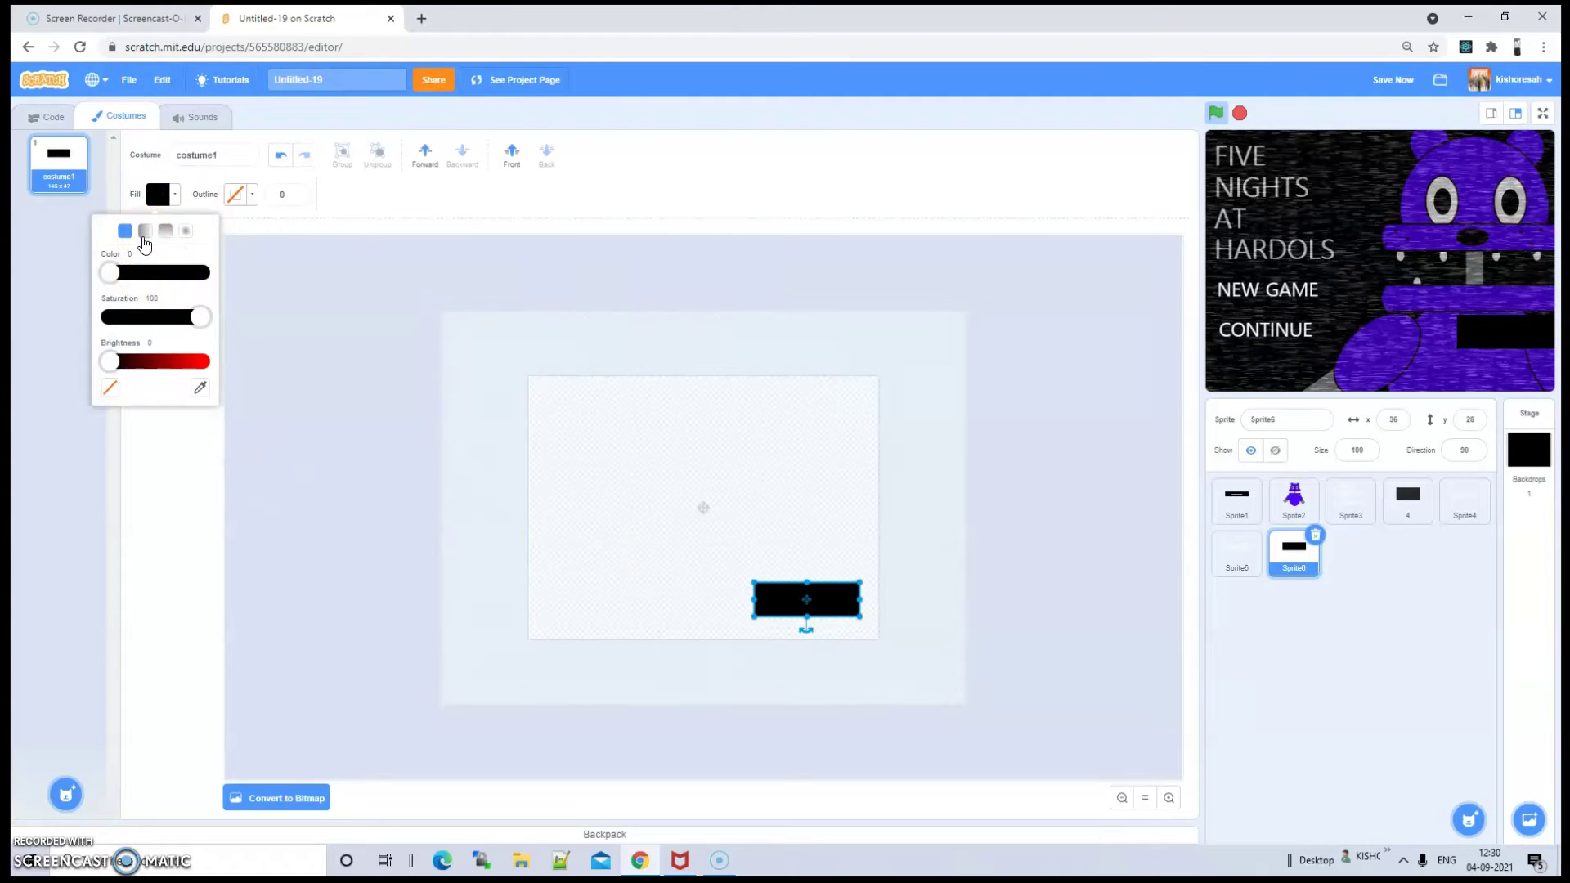
click(147, 234)
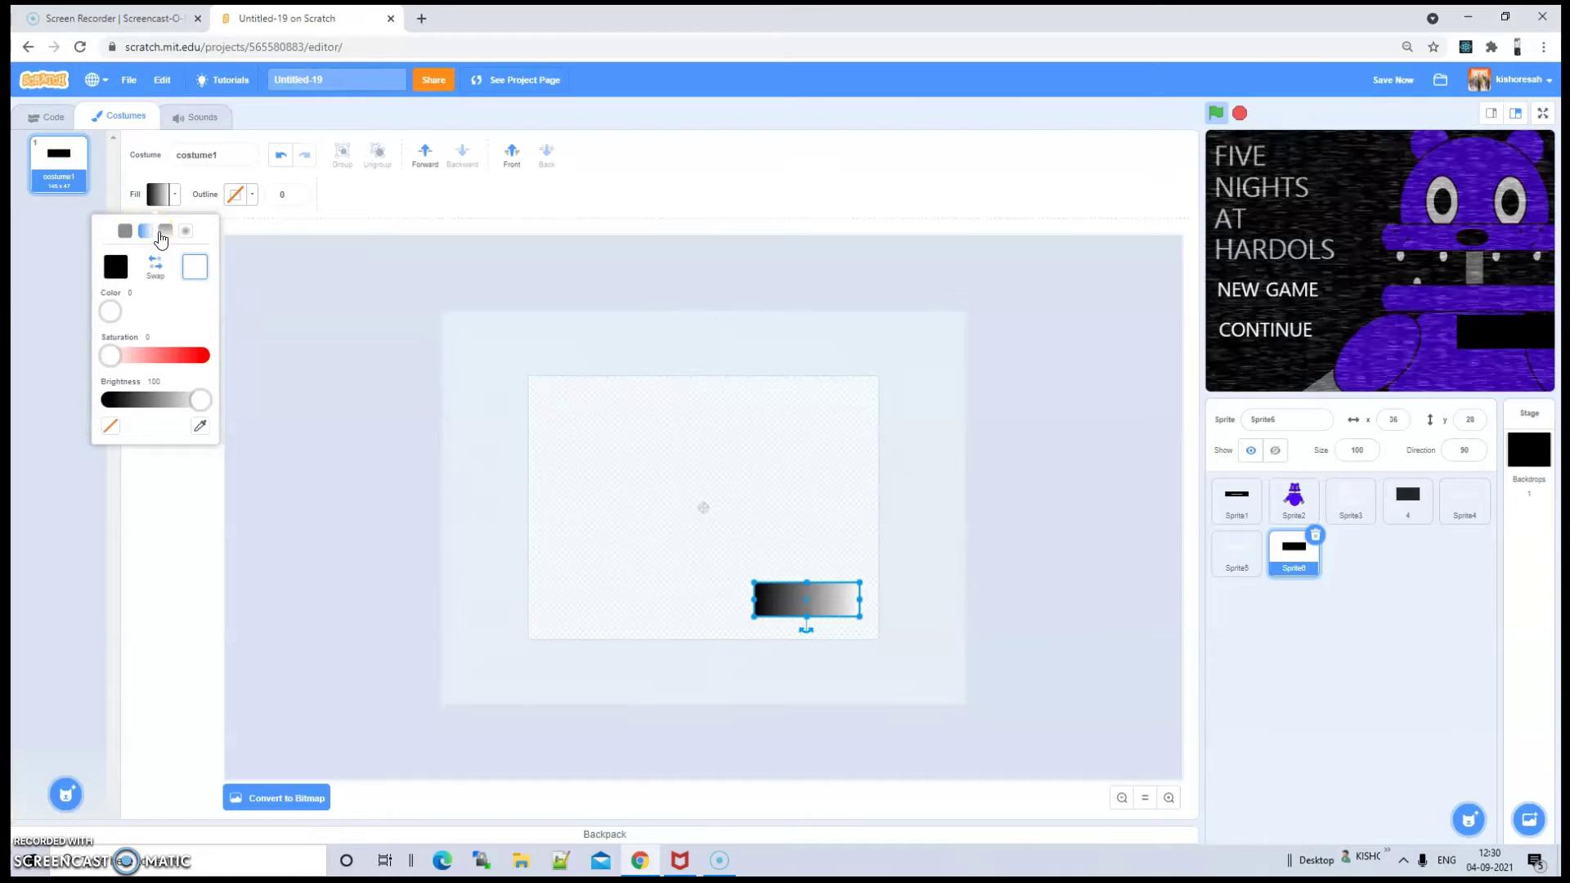
click(162, 235)
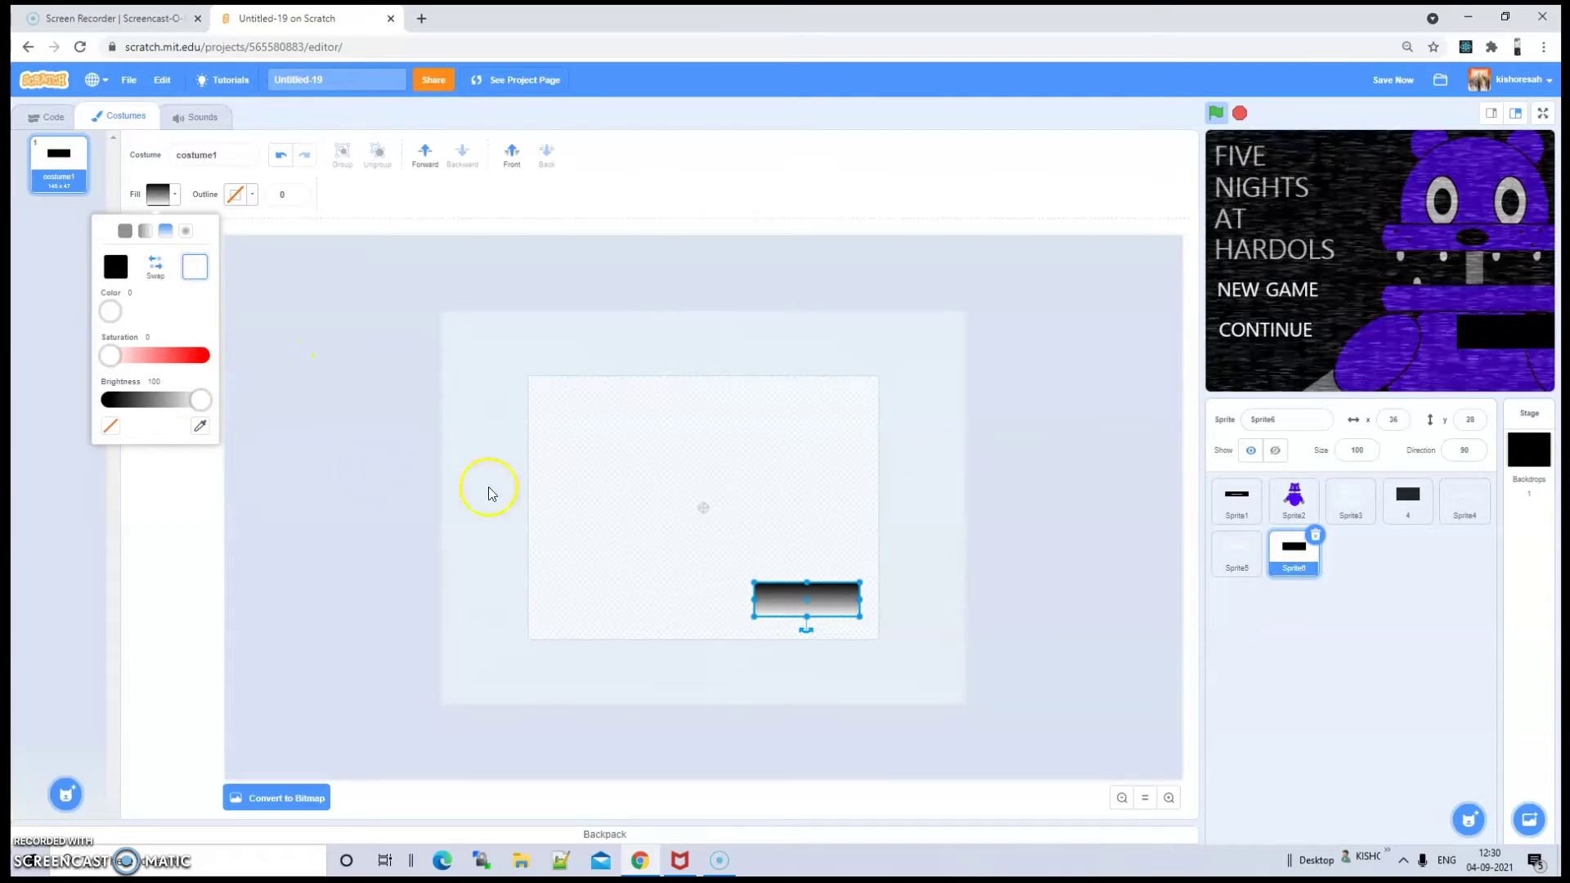
drag(727, 602, 726, 602)
click(727, 602)
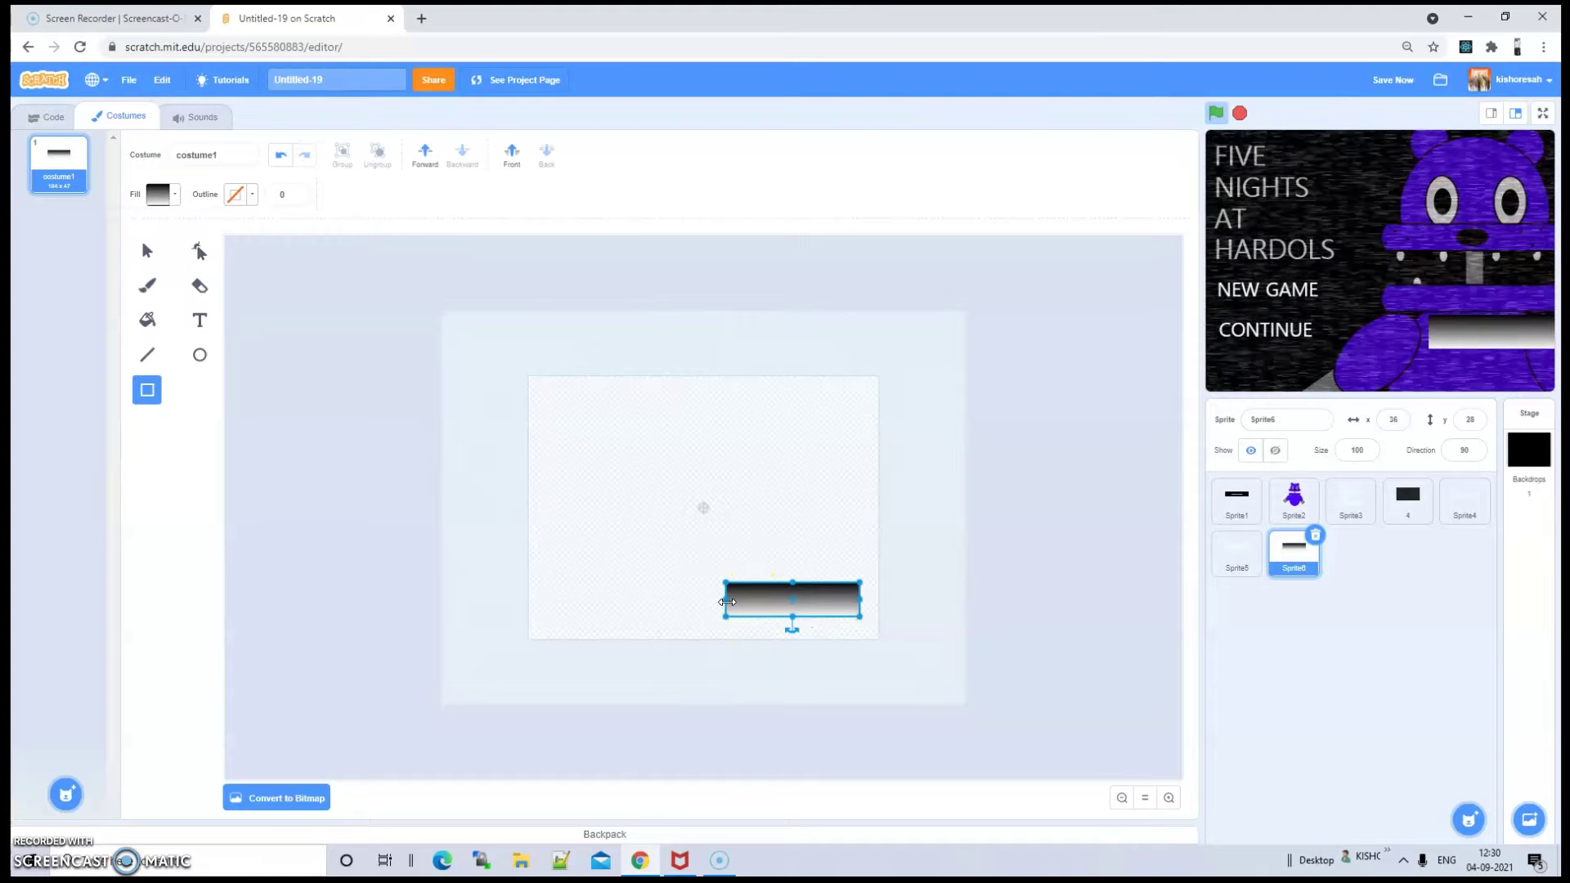
Try tinting the gradient's white end with a saturation of about 12, and return the saturation to 0
click(158, 194)
click(194, 267)
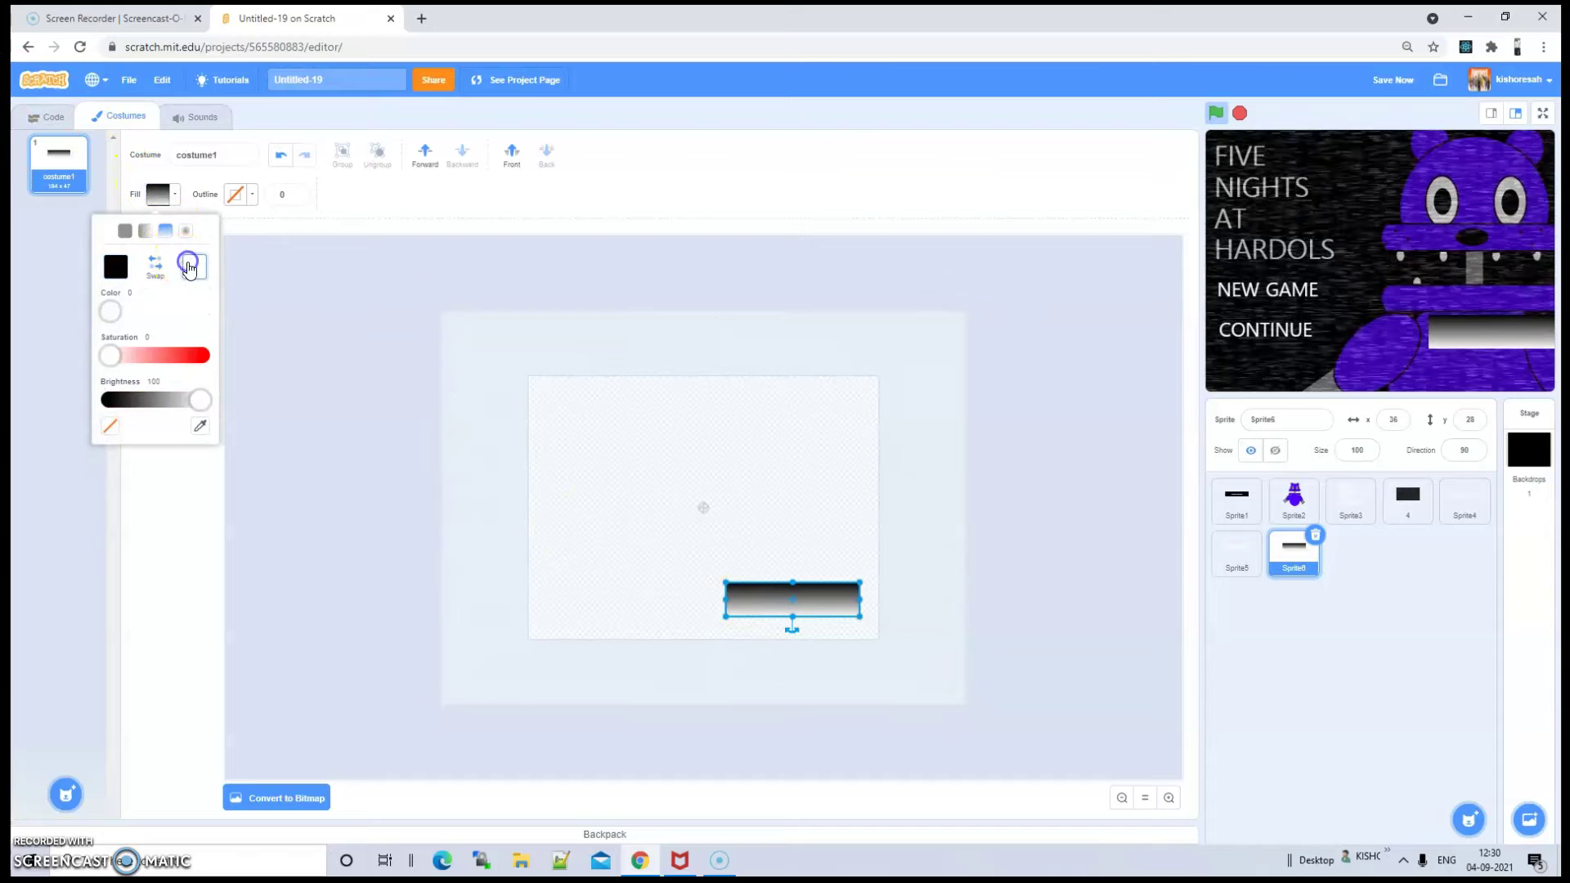
drag(110, 311, 131, 360)
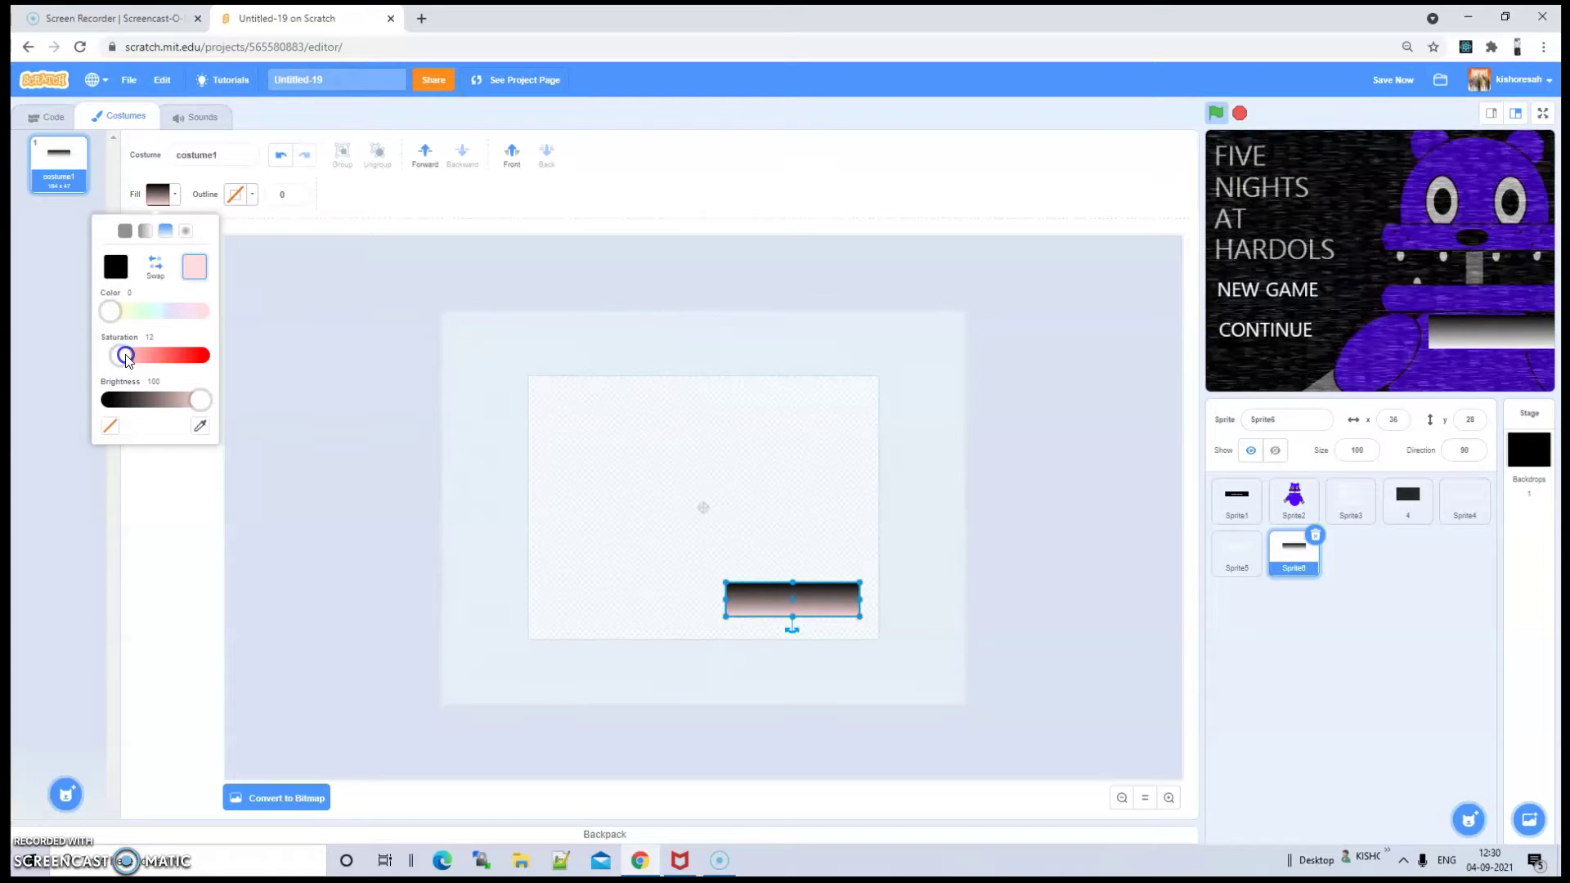
drag(126, 361, 90, 354)
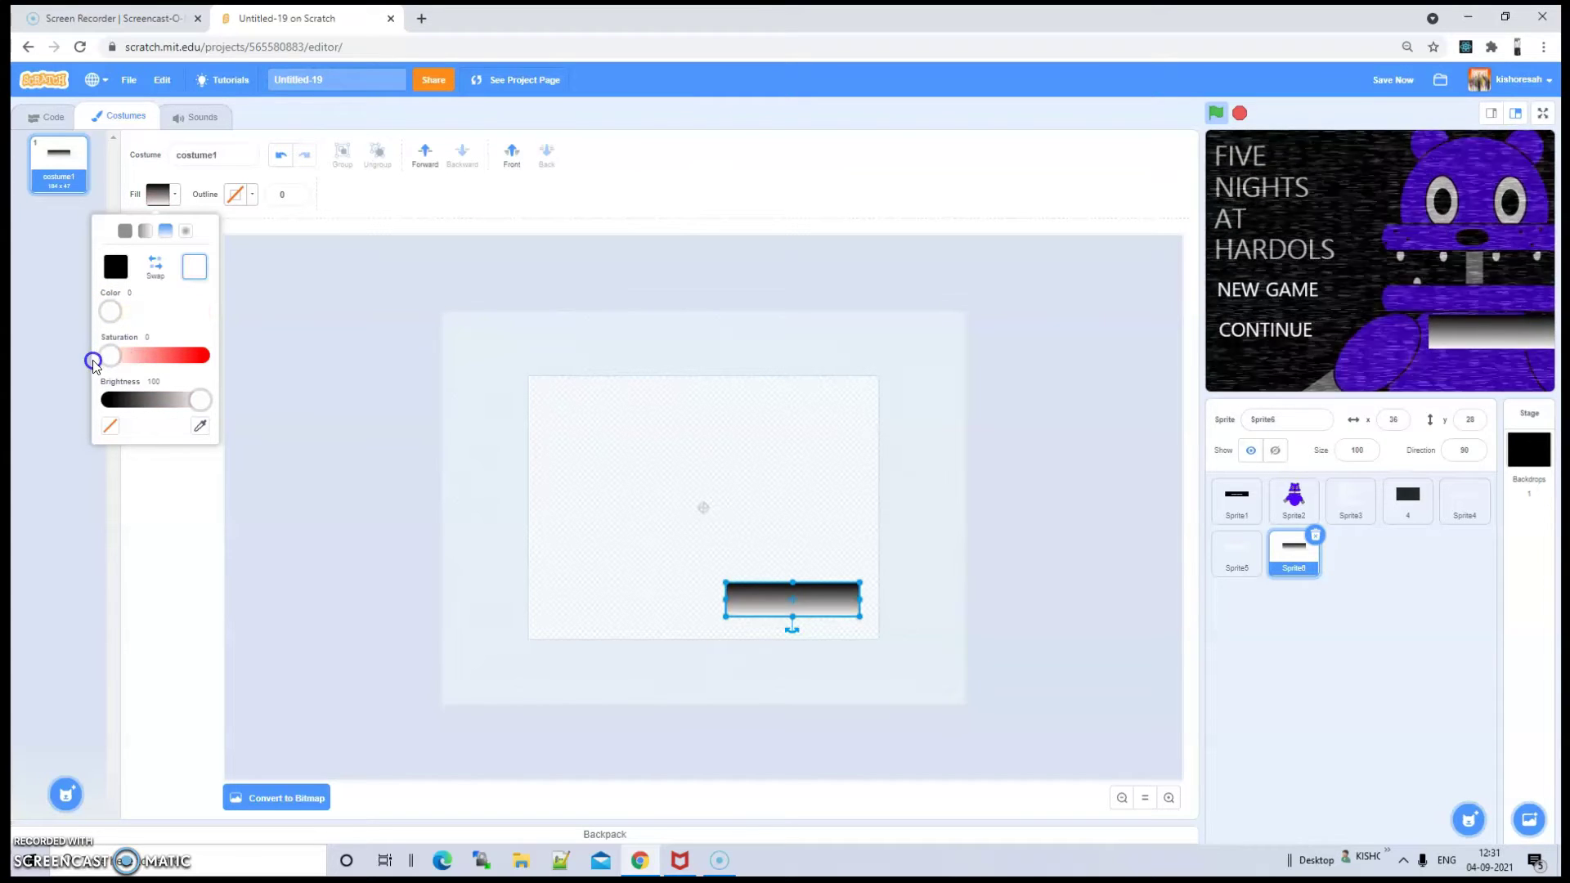
Rotate the gradient rectangle by 180° so its light side faces up, and move it to the canvas's lower edge
click(821, 634)
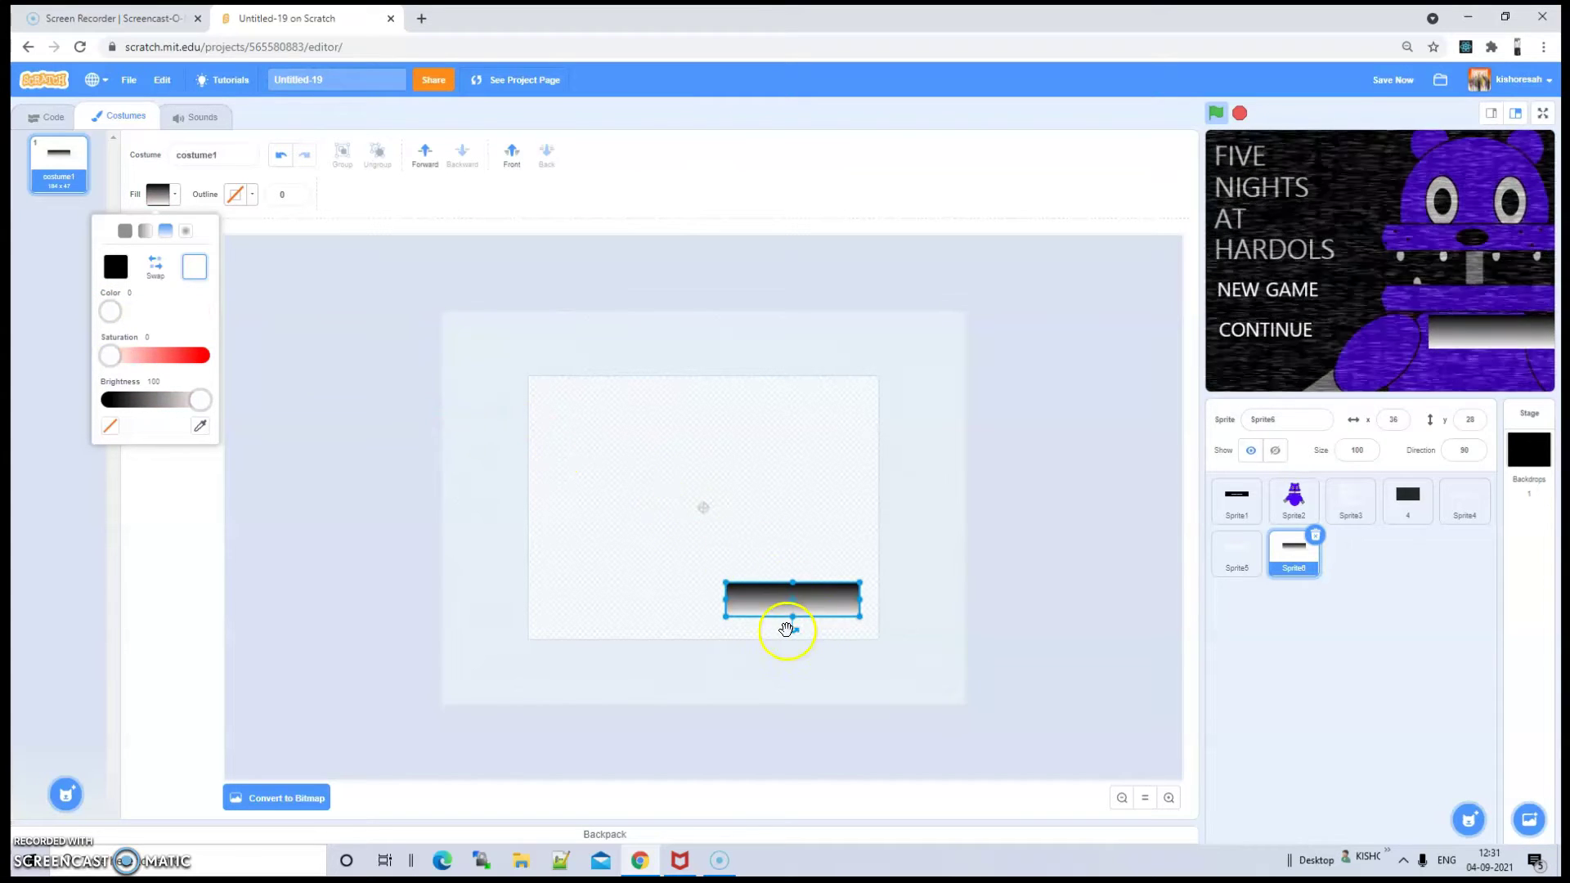
drag(895, 601, 792, 557)
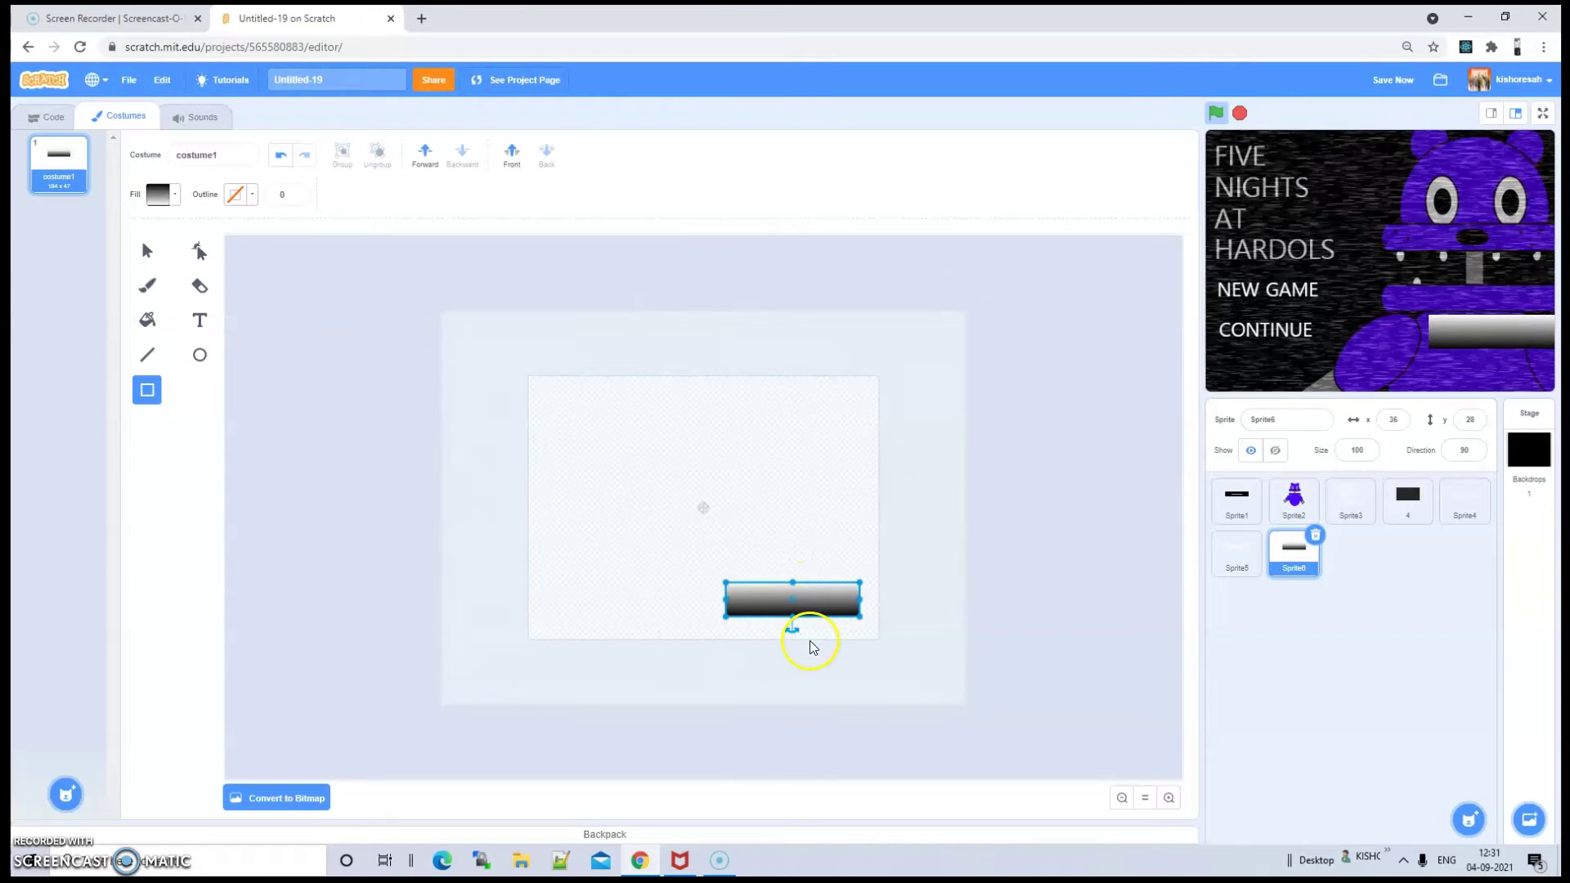
drag(812, 605, 772, 632)
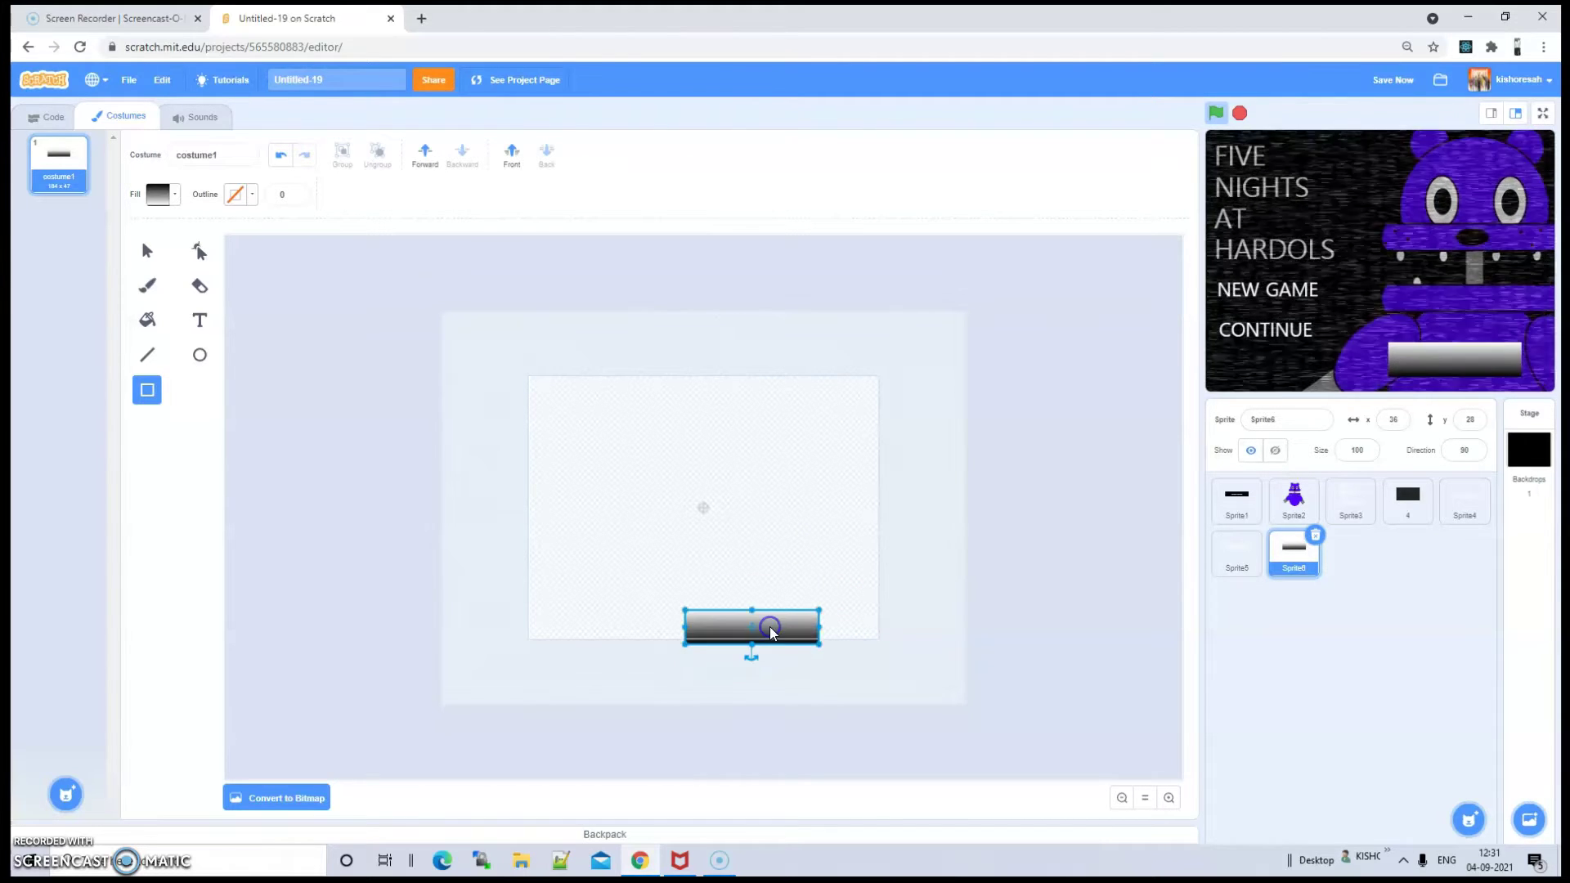
click(731, 622)
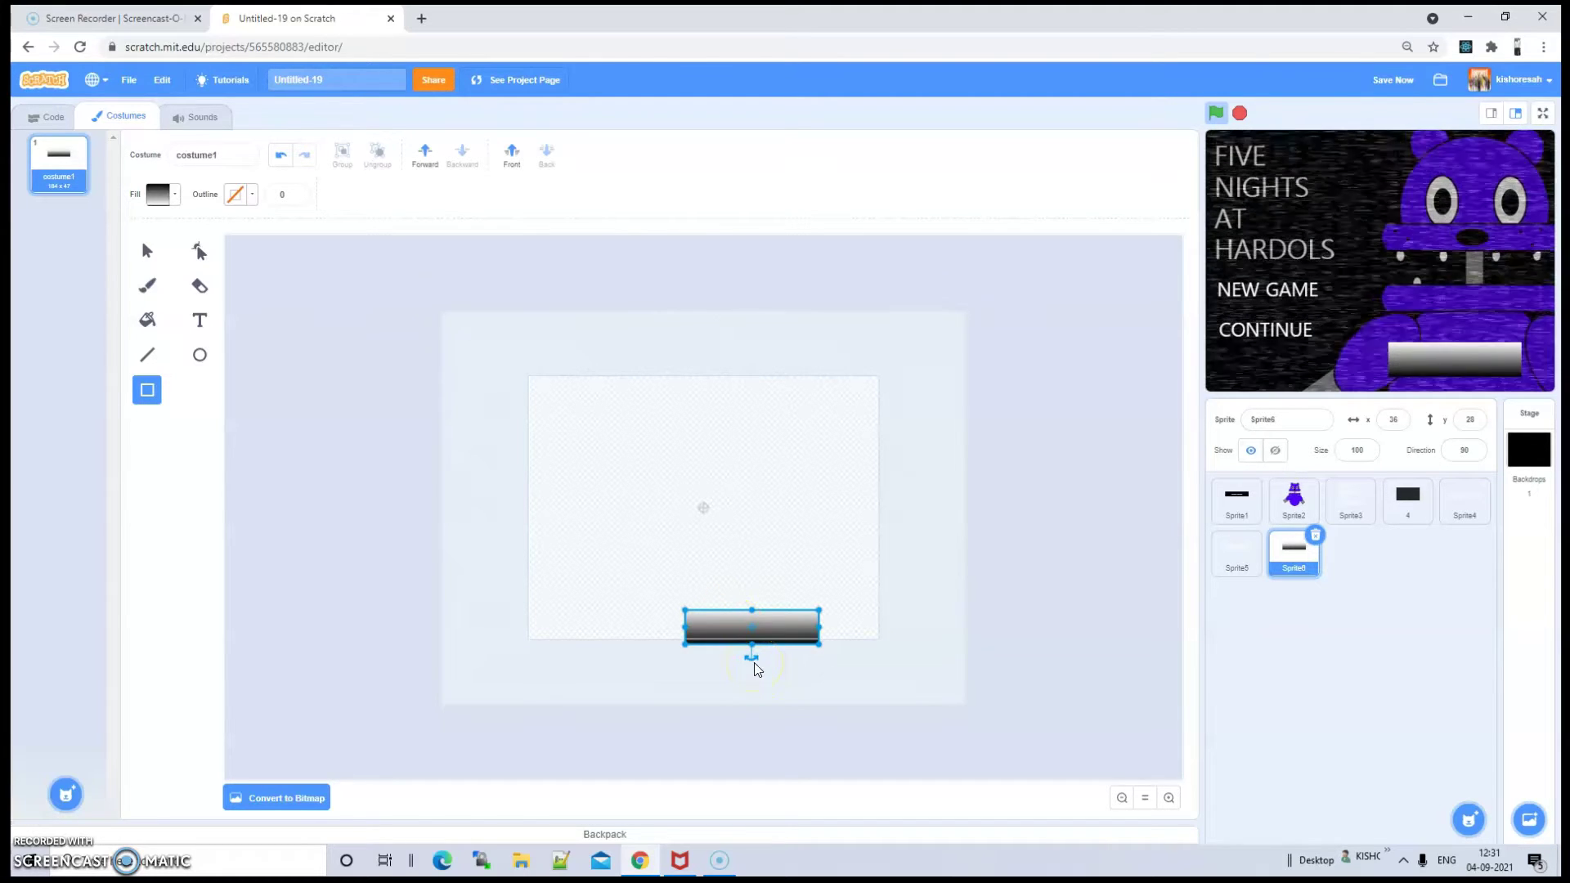
Rotate the gradient rectangle so its dark side faces up, move it below the canvas's lower edge, and delete it
drag(757, 669, 747, 533)
drag(831, 621, 830, 665)
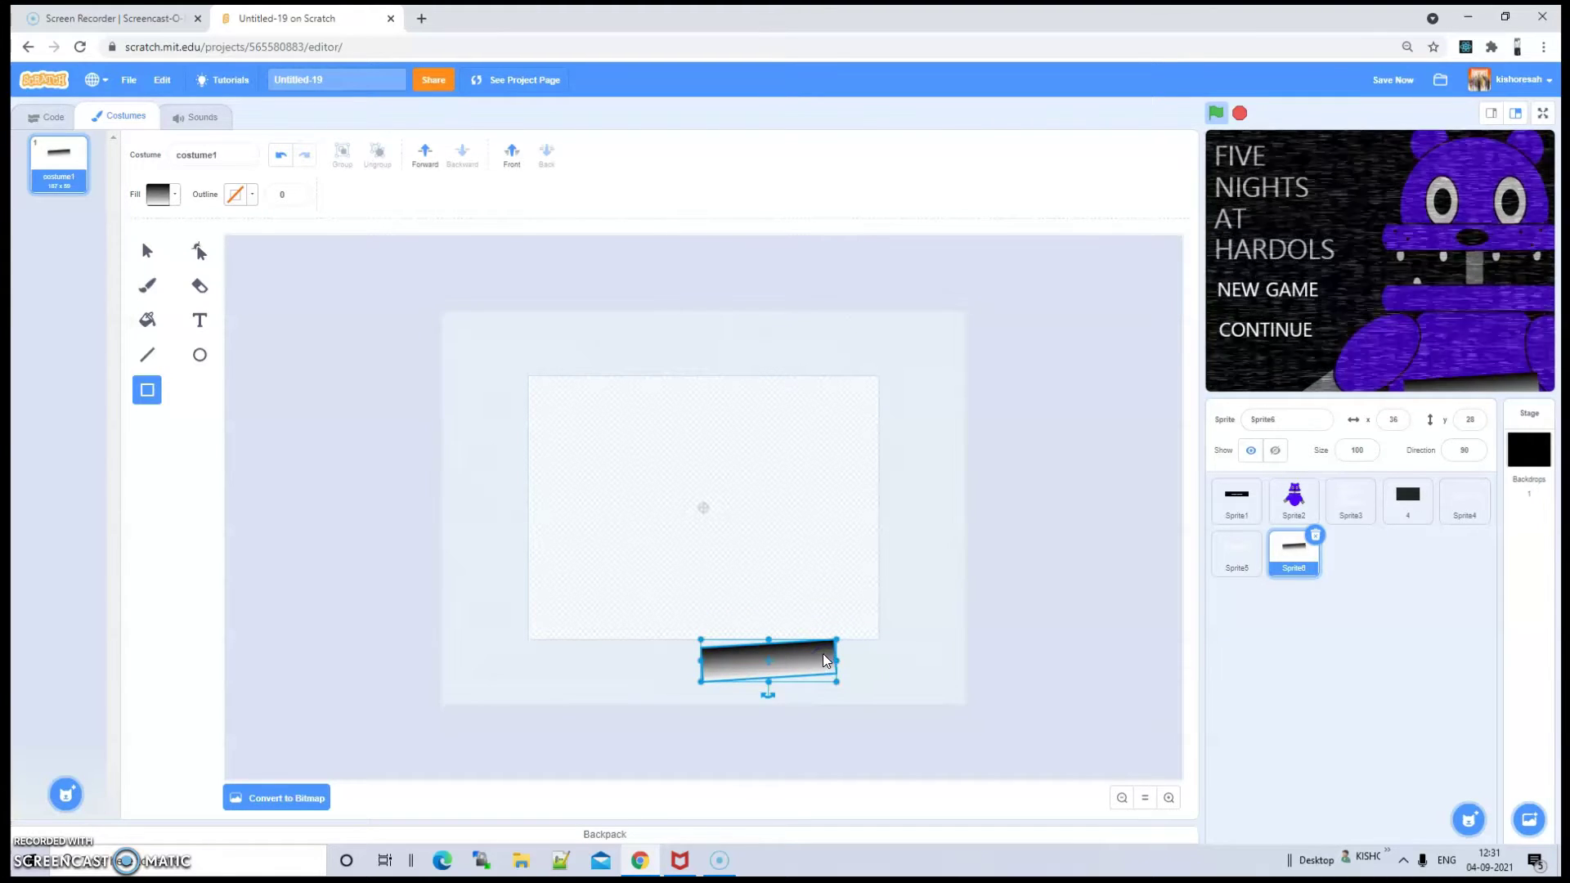
key(Delete)
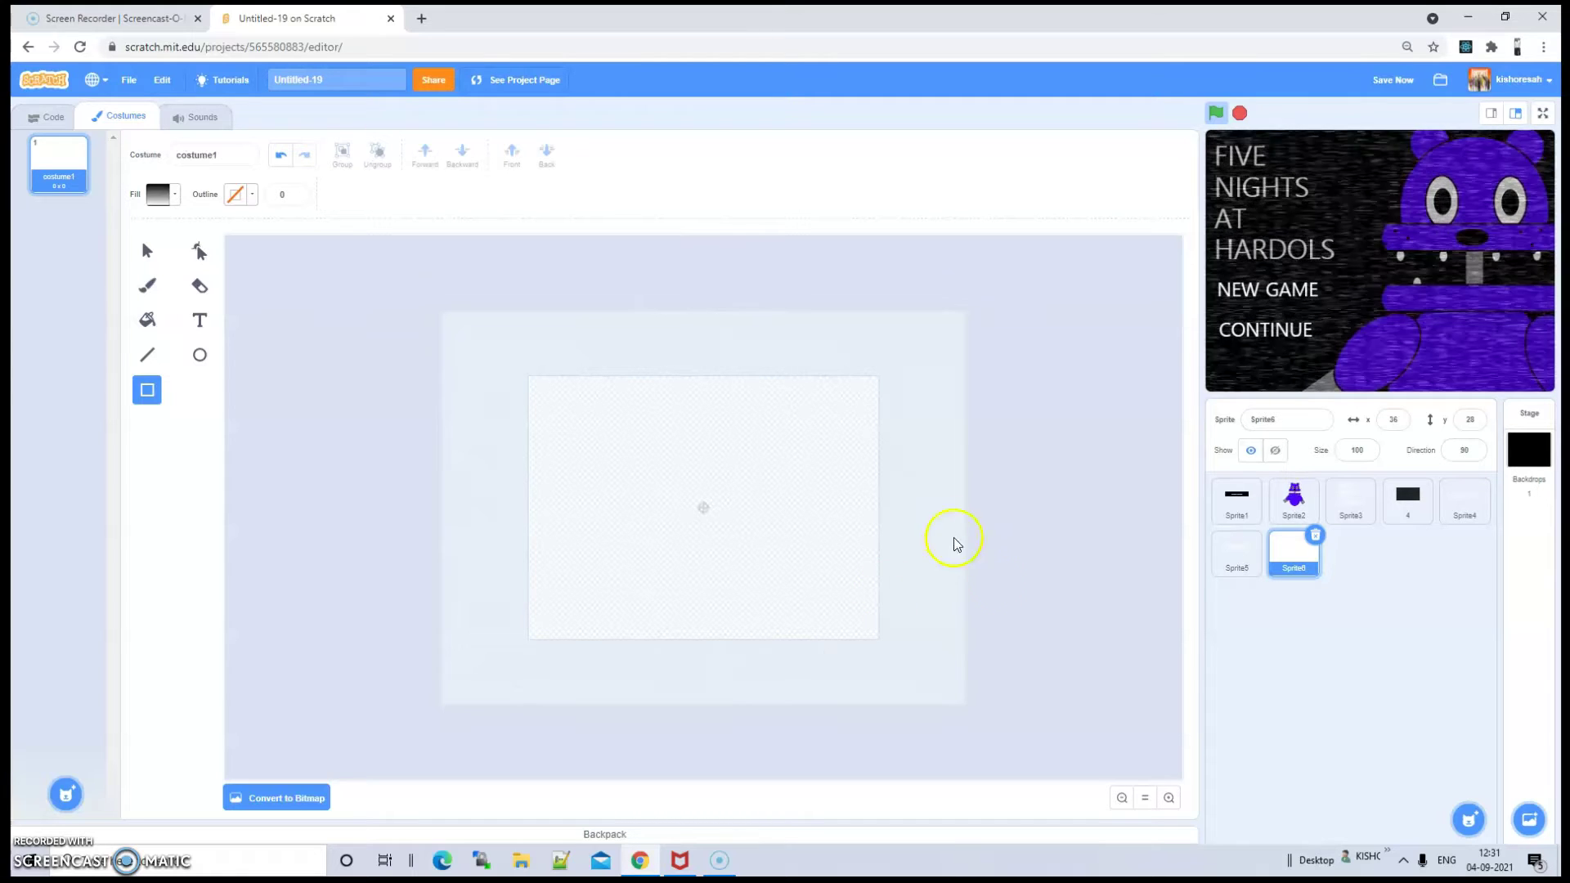
Draw a new rectangle about 166 × 54 with a vertical black-to-transparent gradient, and swap its colours so the transparent end faces up
mouse_move(604, 525)
mouse_down()
mouse_move(668, 572)
mouse_move(725, 564)
mouse_up()
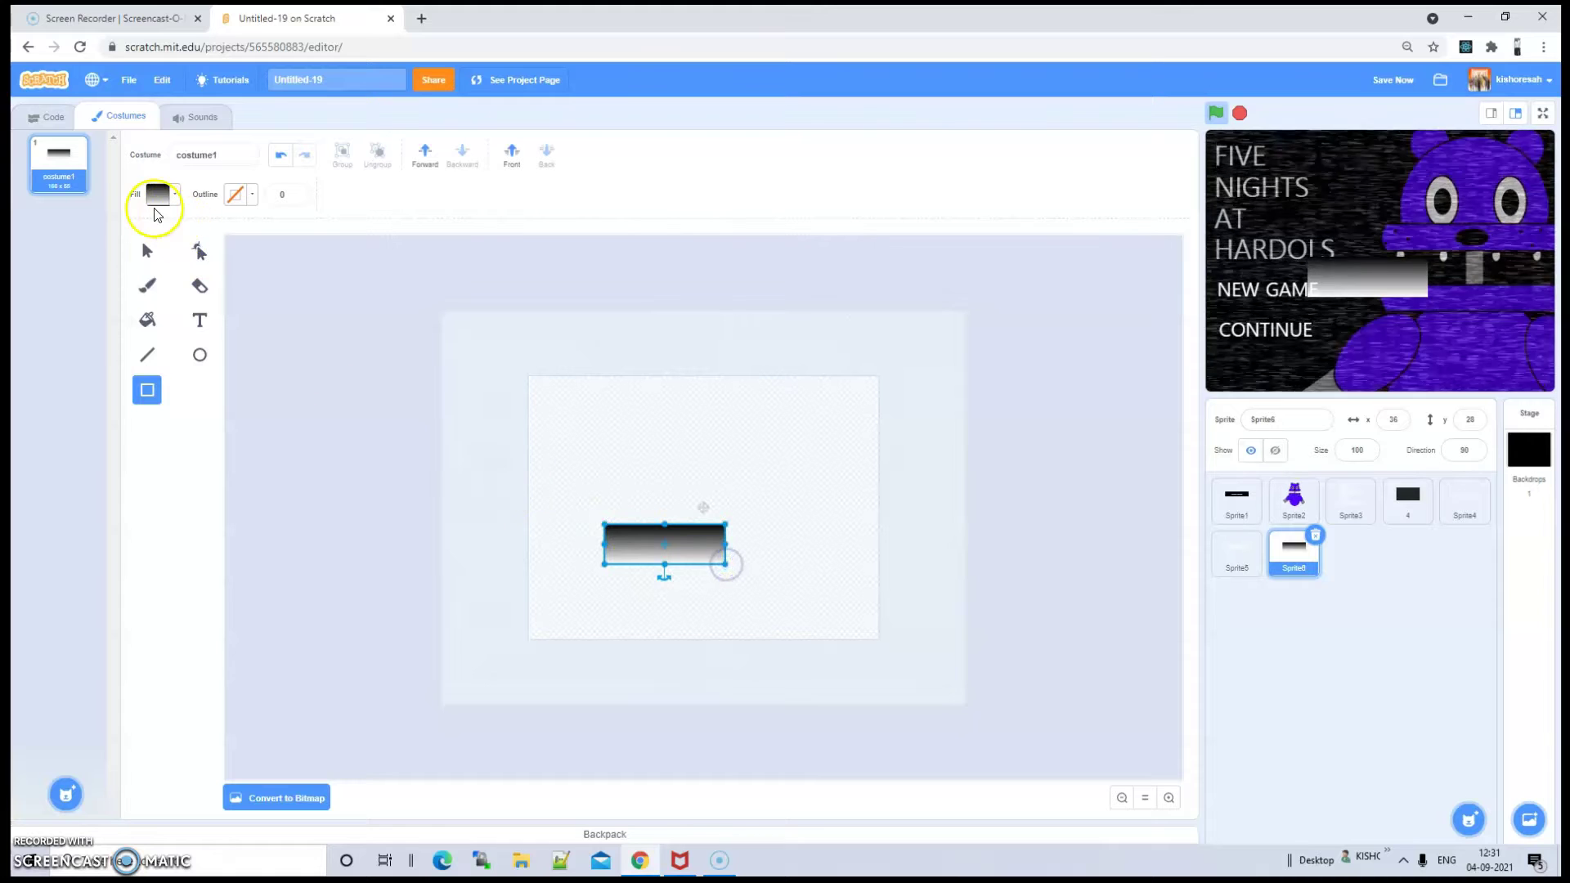
click(157, 198)
click(195, 270)
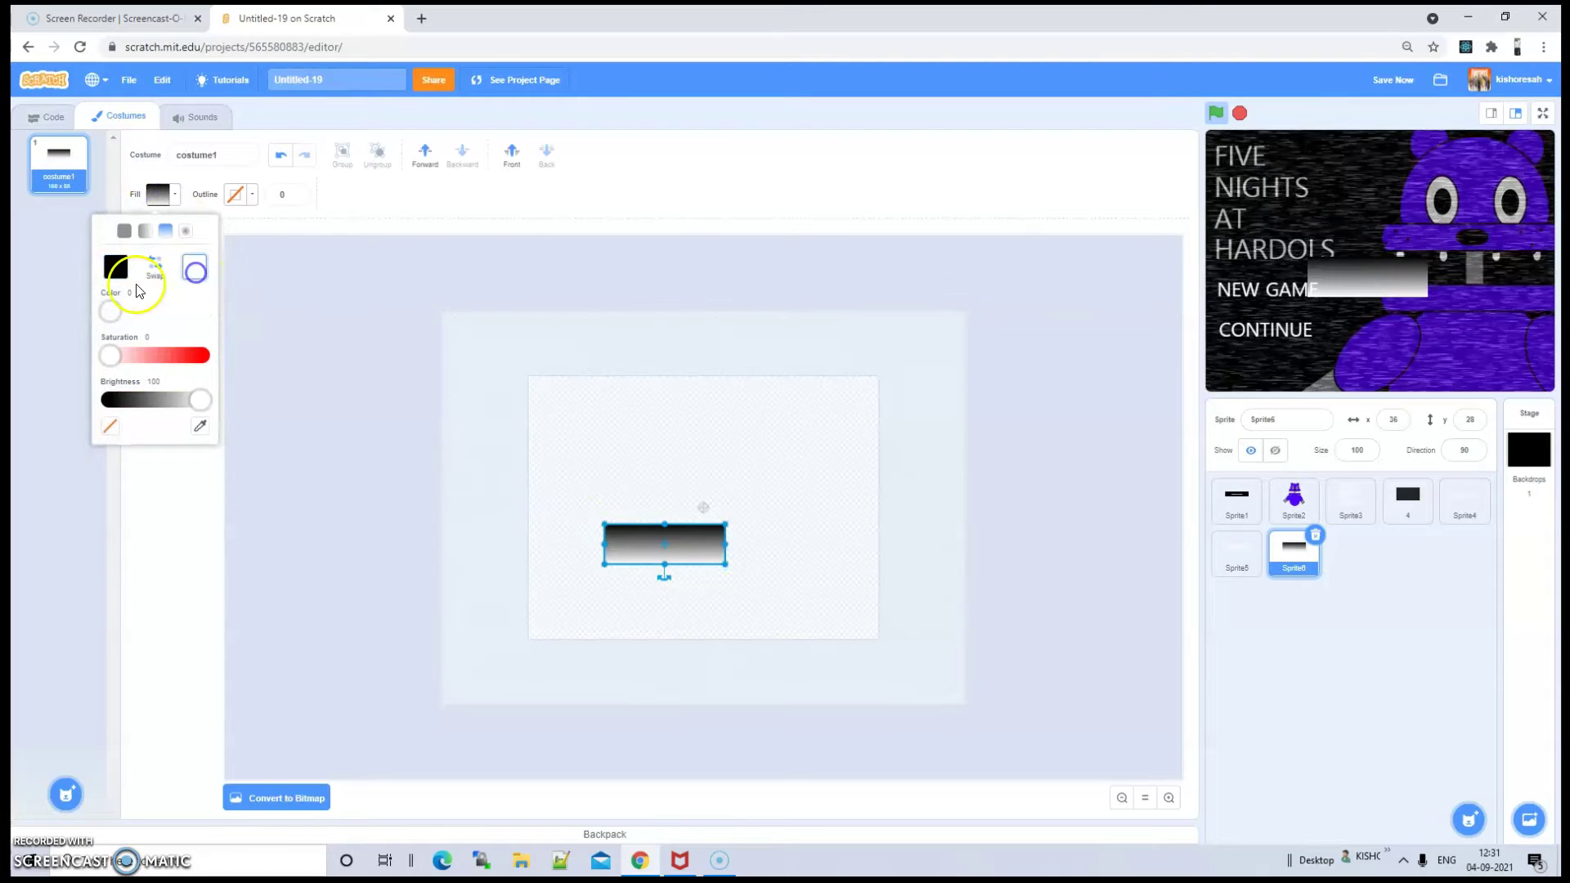
click(112, 437)
click(180, 440)
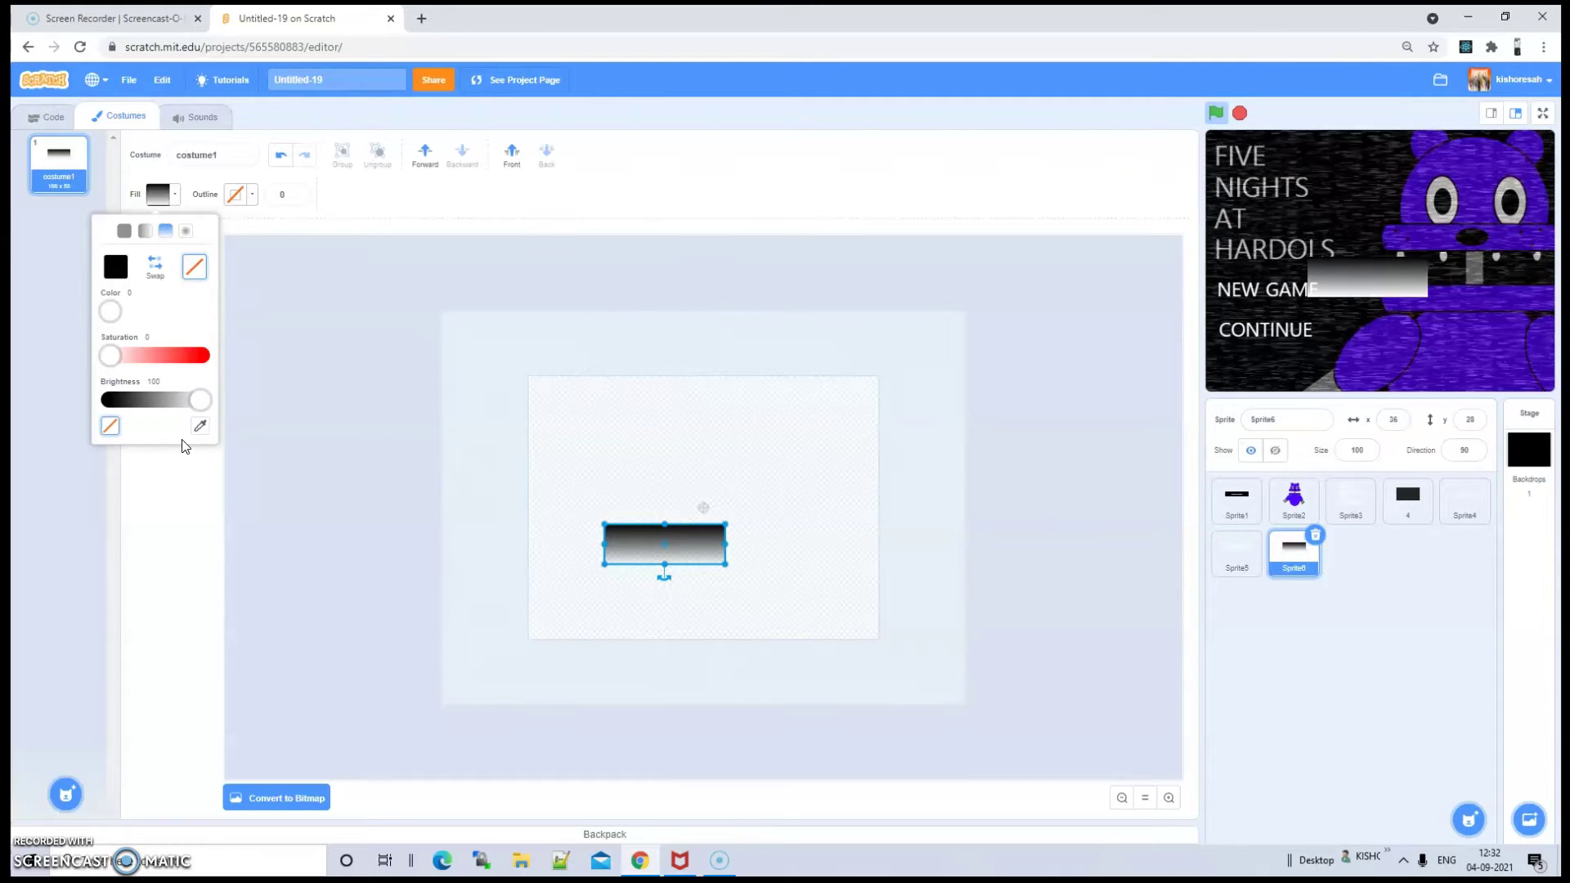
click(162, 440)
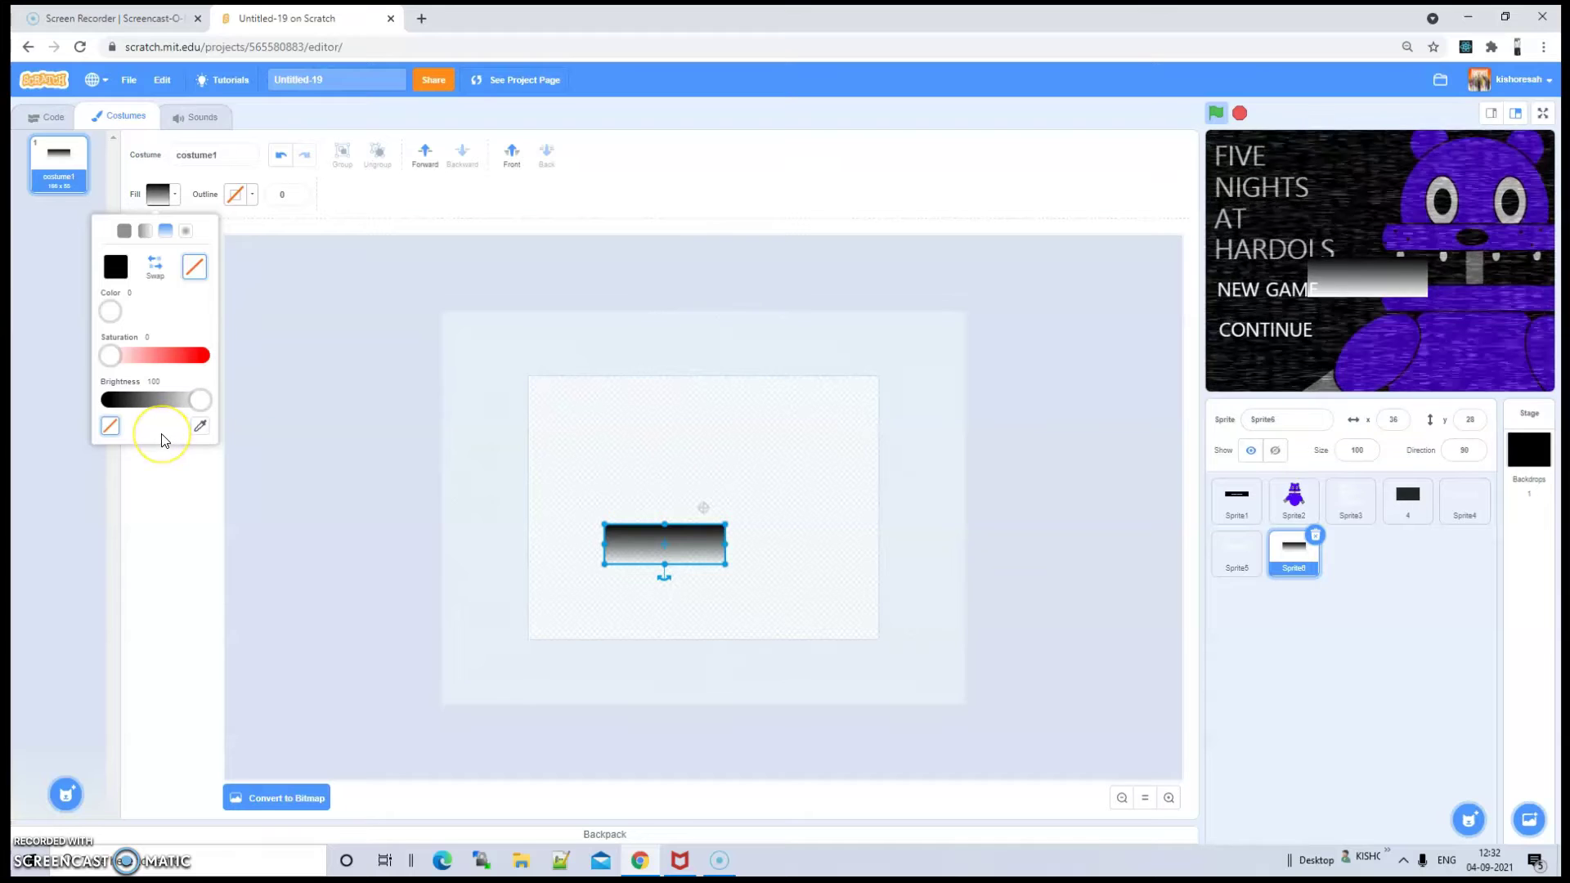
click(153, 265)
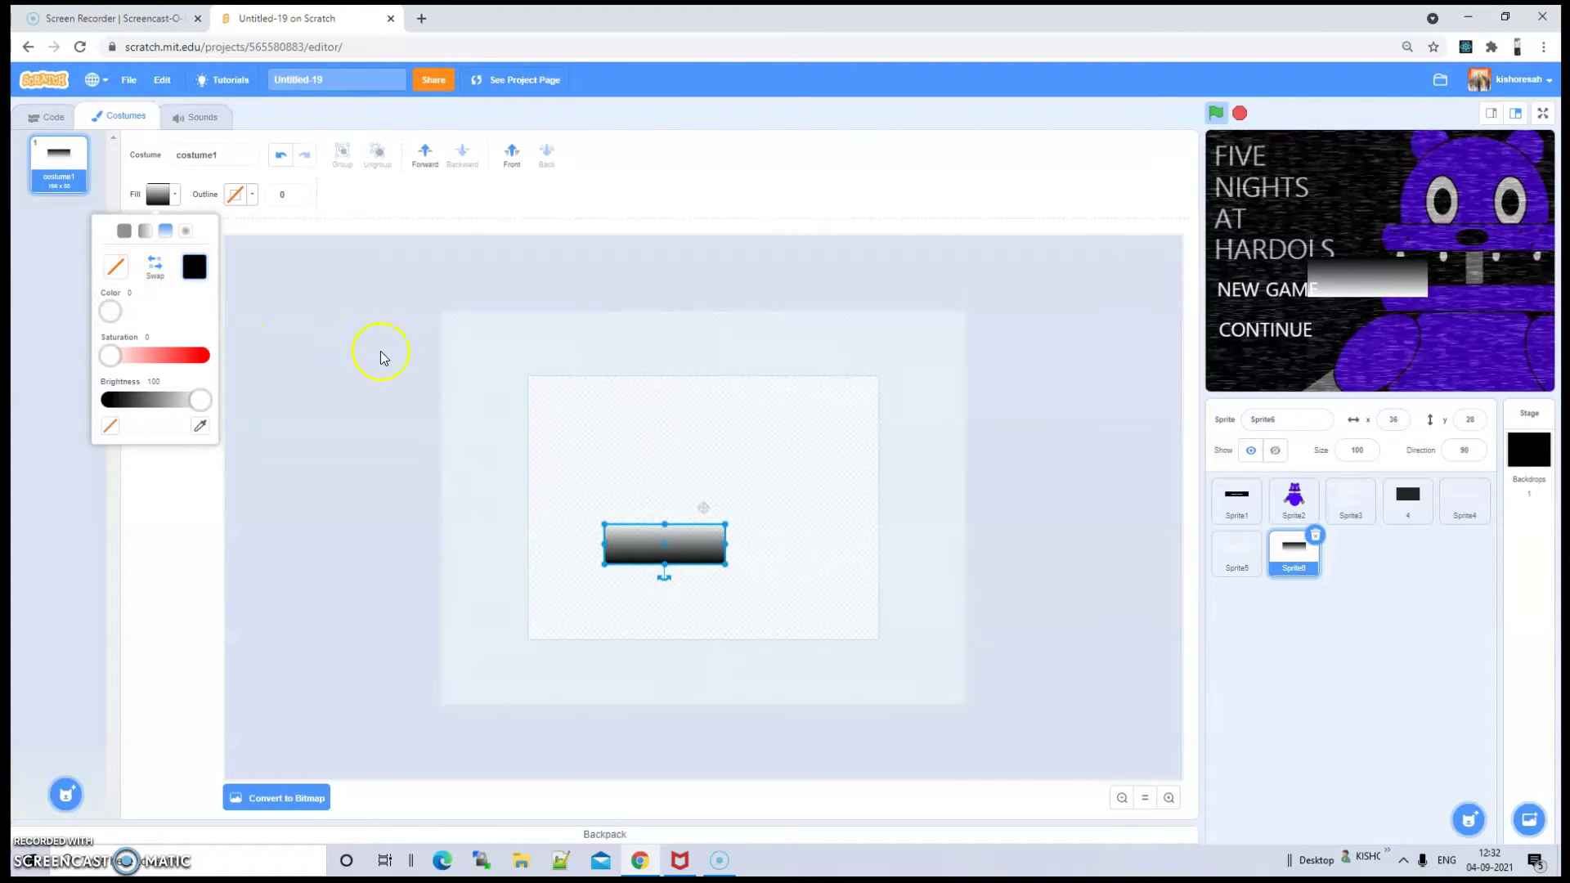
Move the gradient rectangle to the canvas's lower edge and widen it on both sides to about 335
click(712, 589)
drag(637, 523, 650, 655)
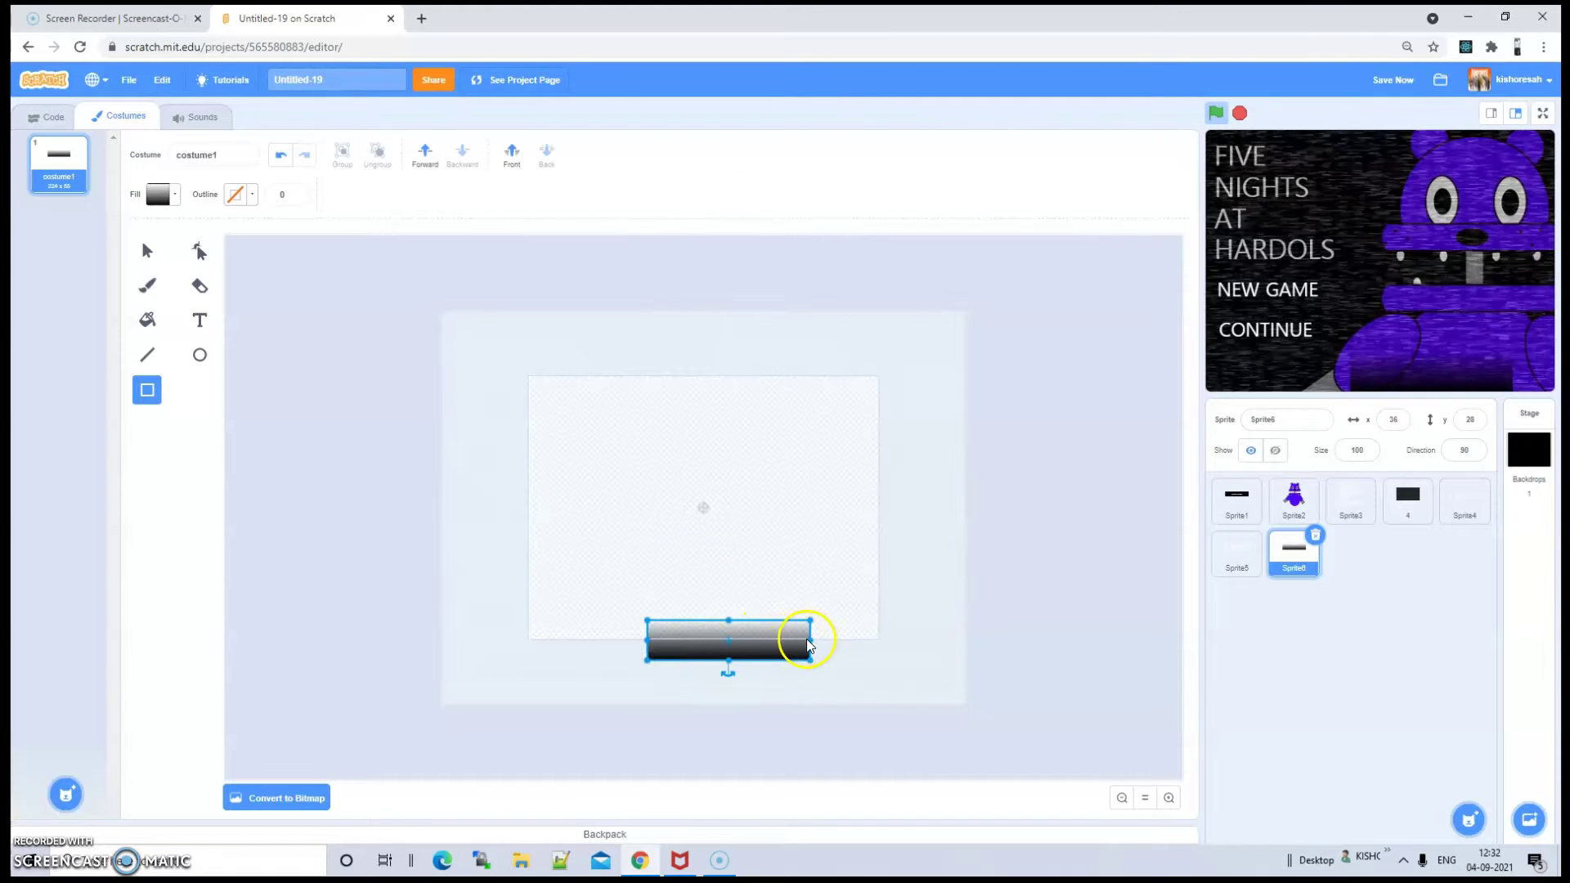
drag(808, 647, 864, 638)
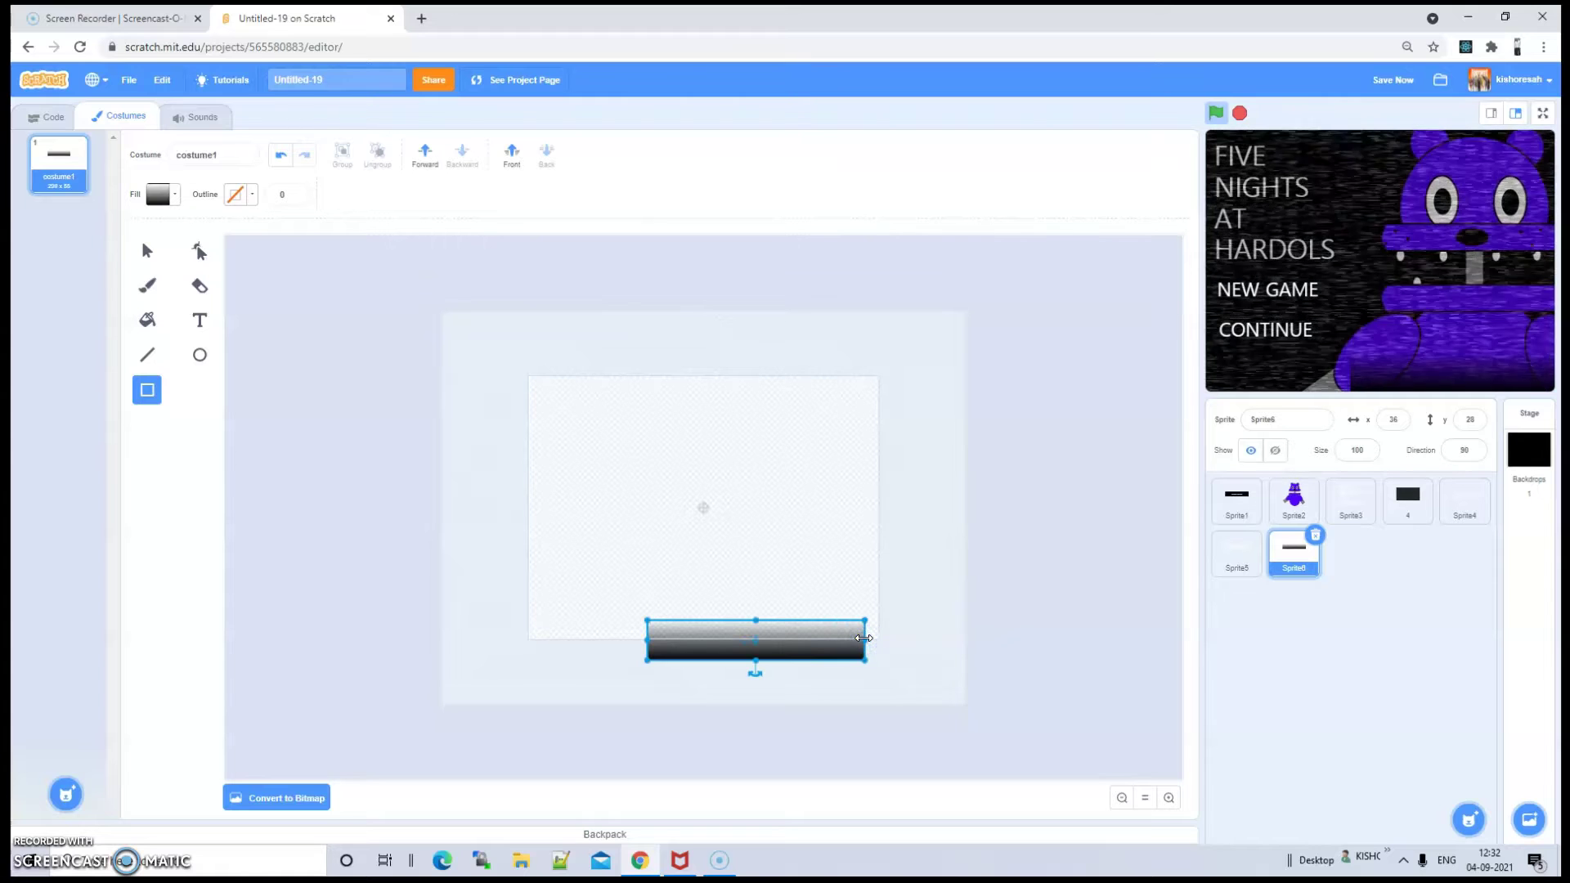
drag(642, 648, 617, 645)
click(556, 580)
click(148, 251)
click(817, 648)
mouse_move(640, 664)
mouse_down()
mouse_move(630, 638)
mouse_move(621, 652)
mouse_up()
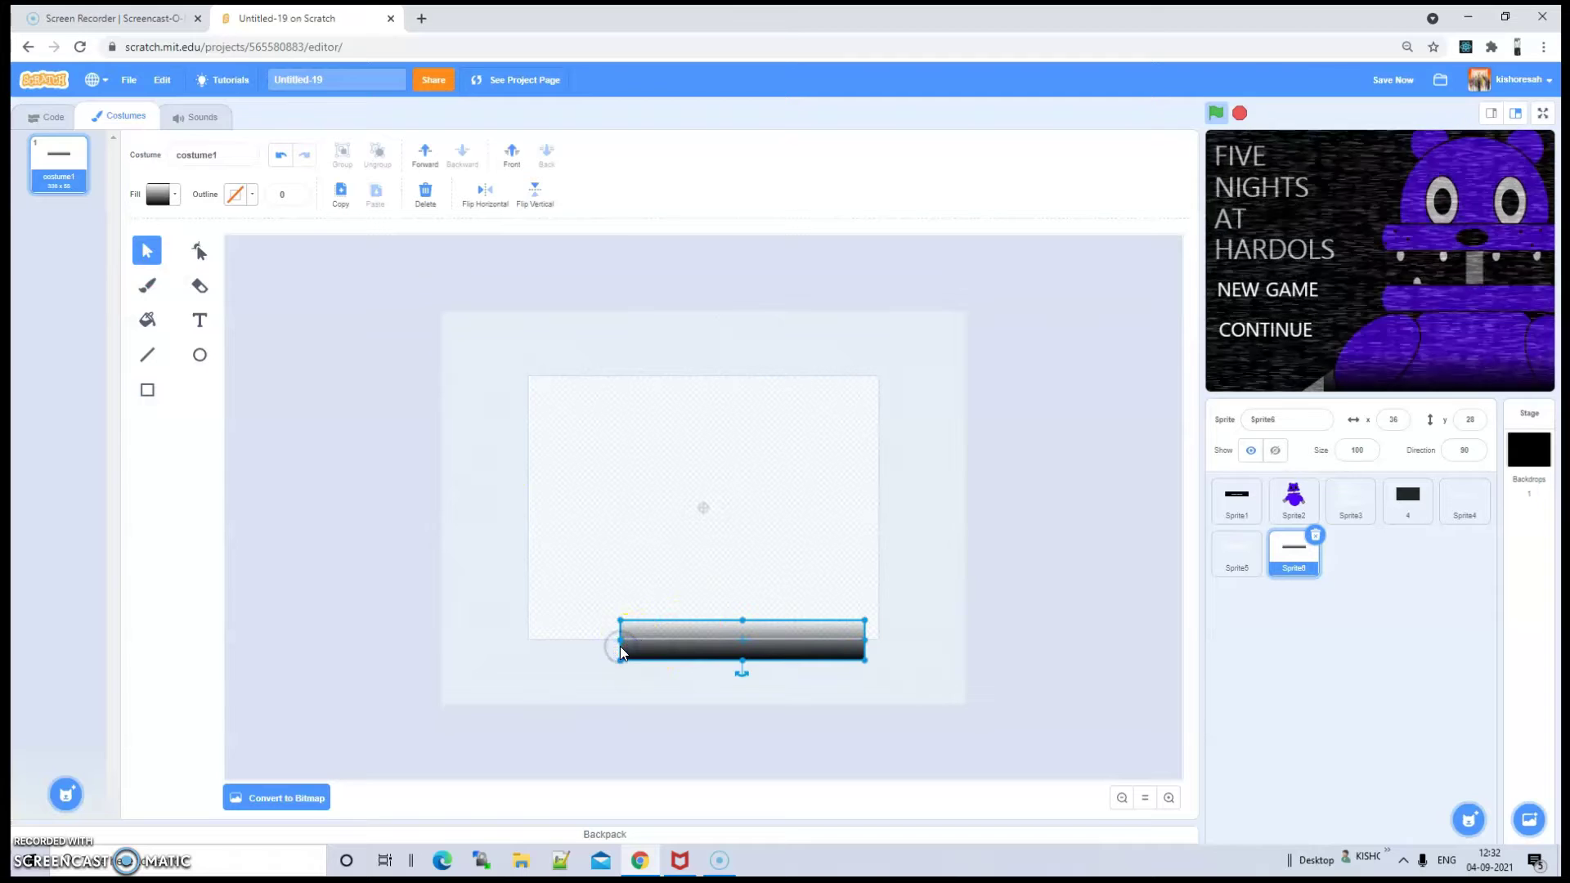
Raise the gradient bar's upper edge to a height of about 64 and shift the bar slightly to the left
click(746, 619)
drag(746, 619, 747, 618)
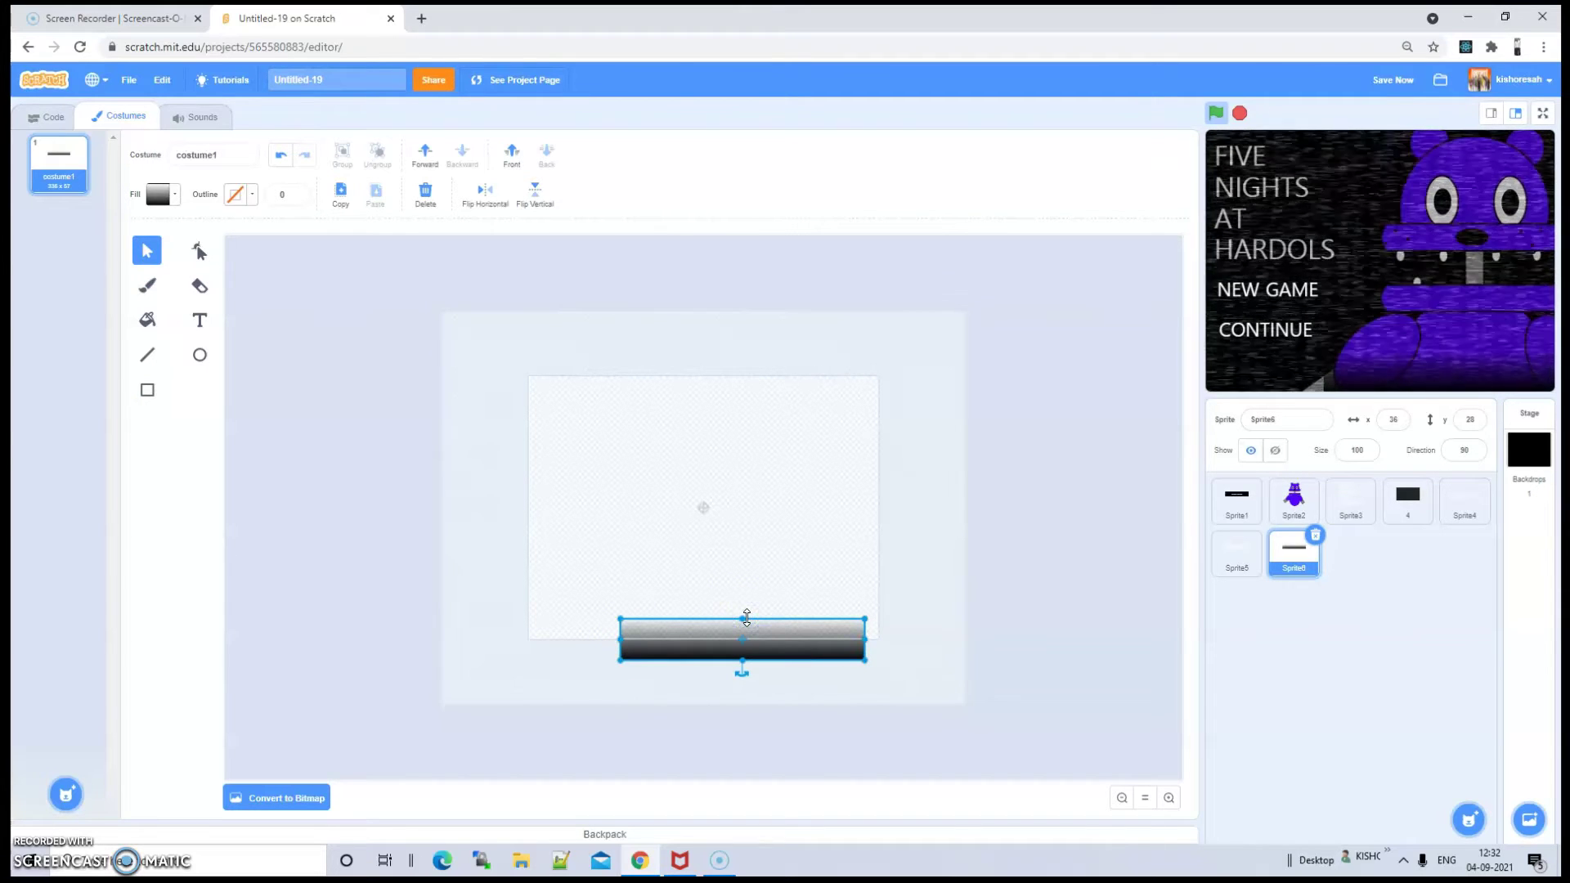
mouse_move(741, 615)
mouse_down()
mouse_move(780, 632)
mouse_move(759, 638)
mouse_up()
click(779, 642)
drag(811, 531, 823, 489)
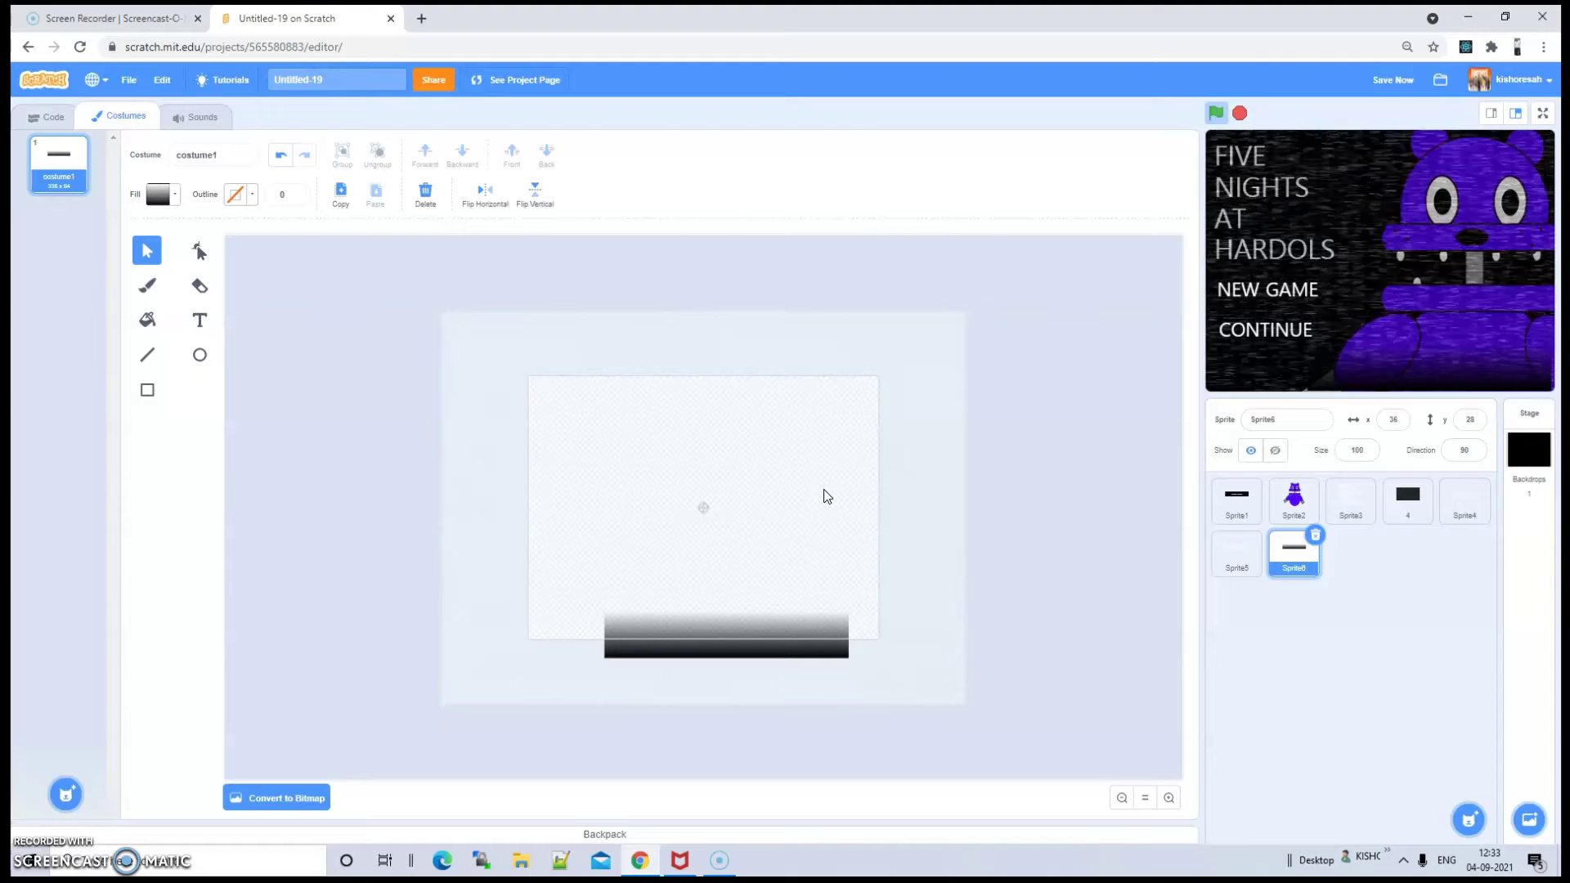
Set the sprite's unused go to x y motion block to x 0 and y 0
click(54, 117)
click(46, 195)
click(33, 144)
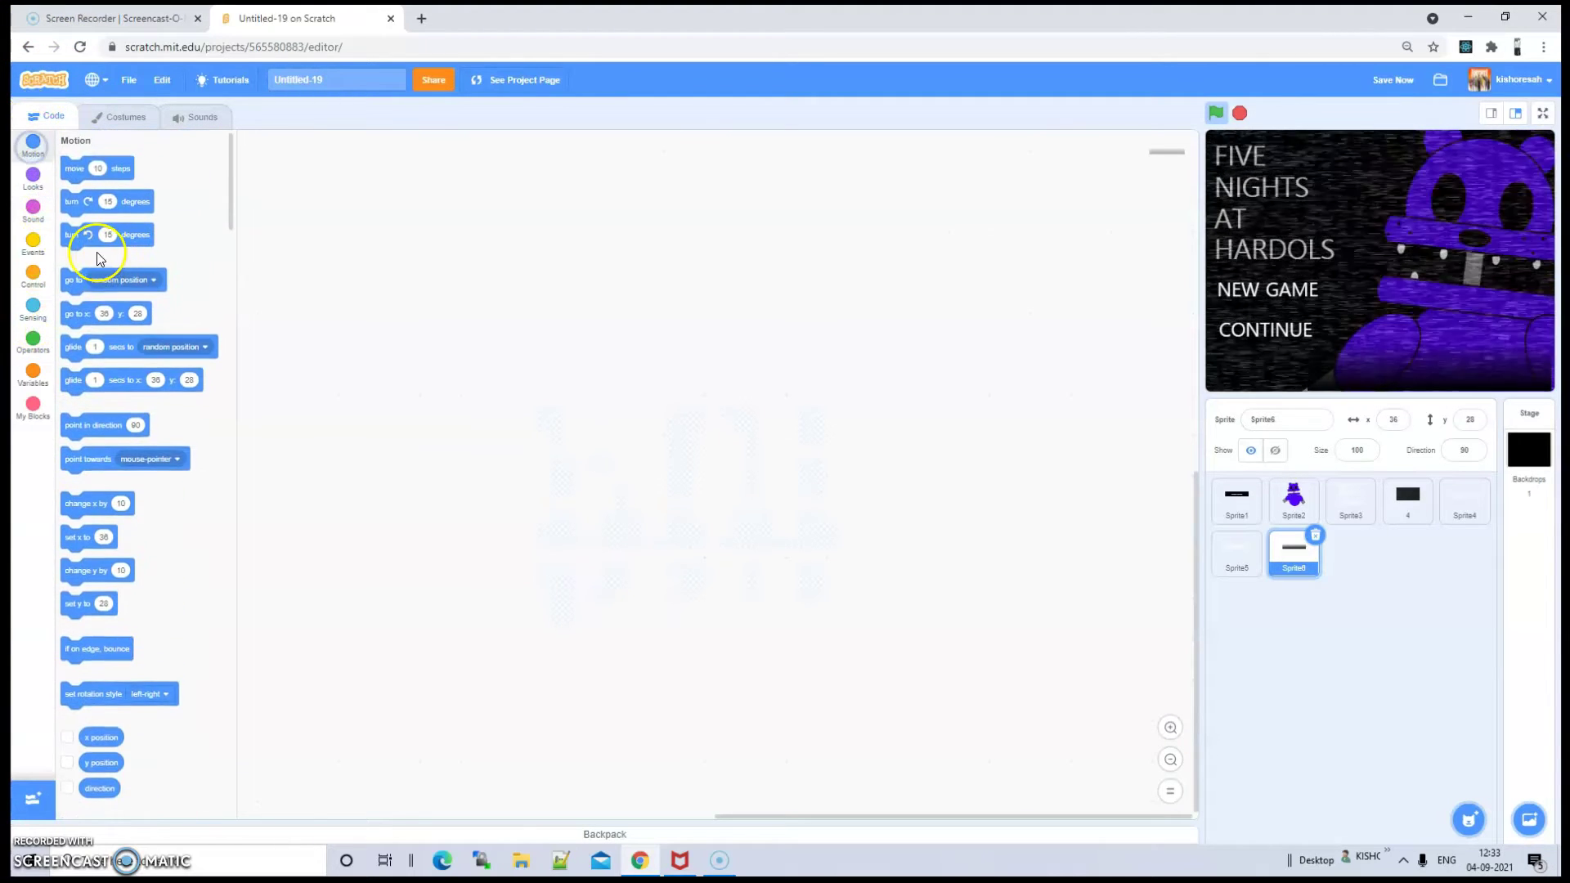
click(113, 316)
text(0)
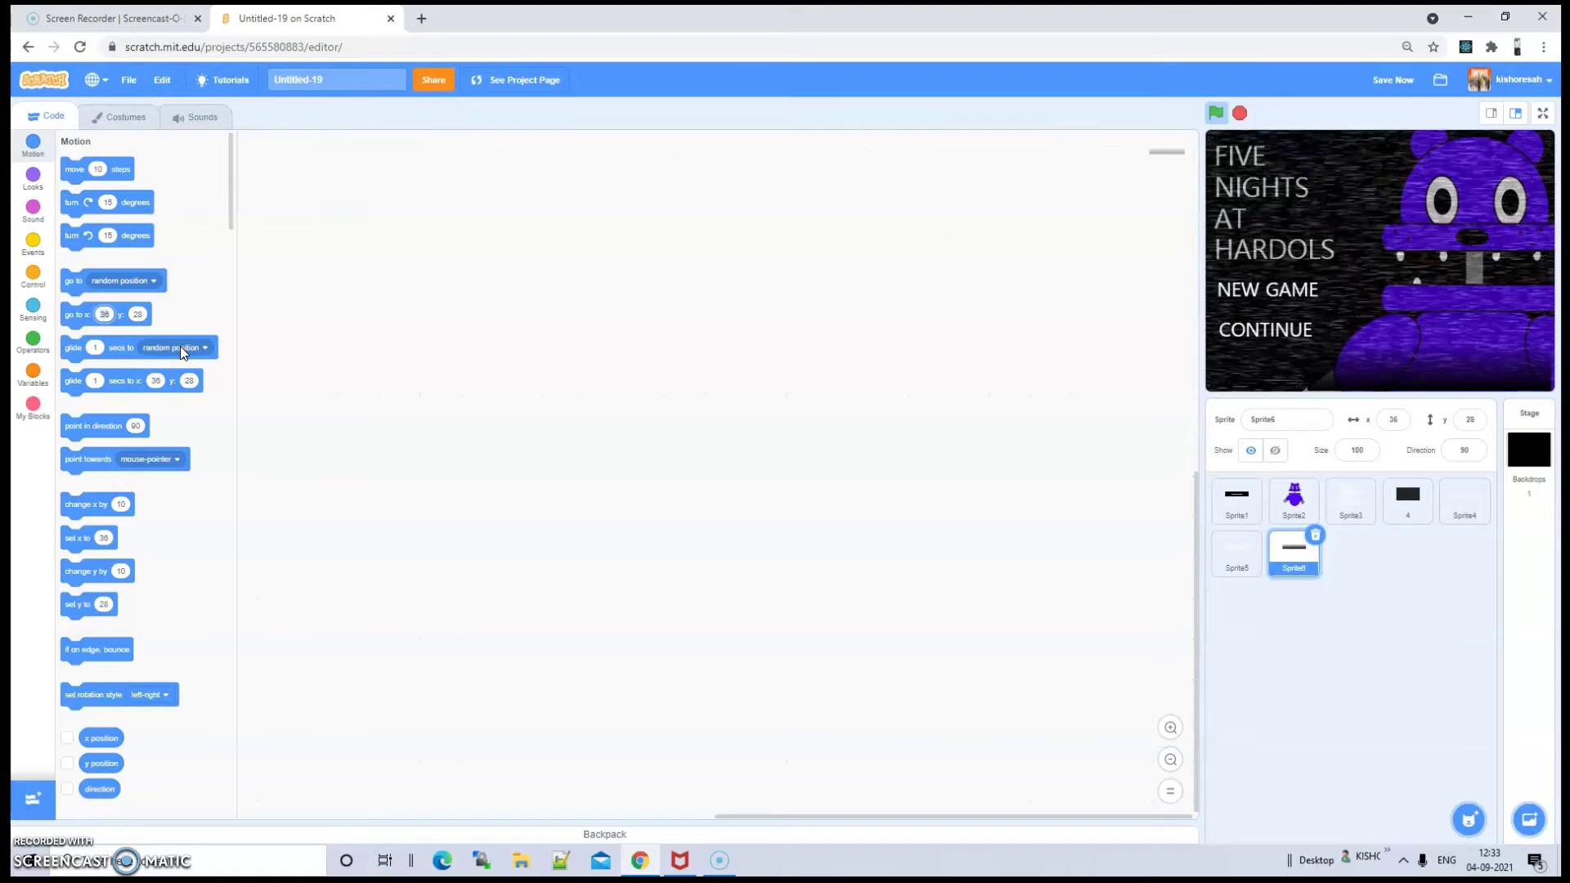
click(136, 316)
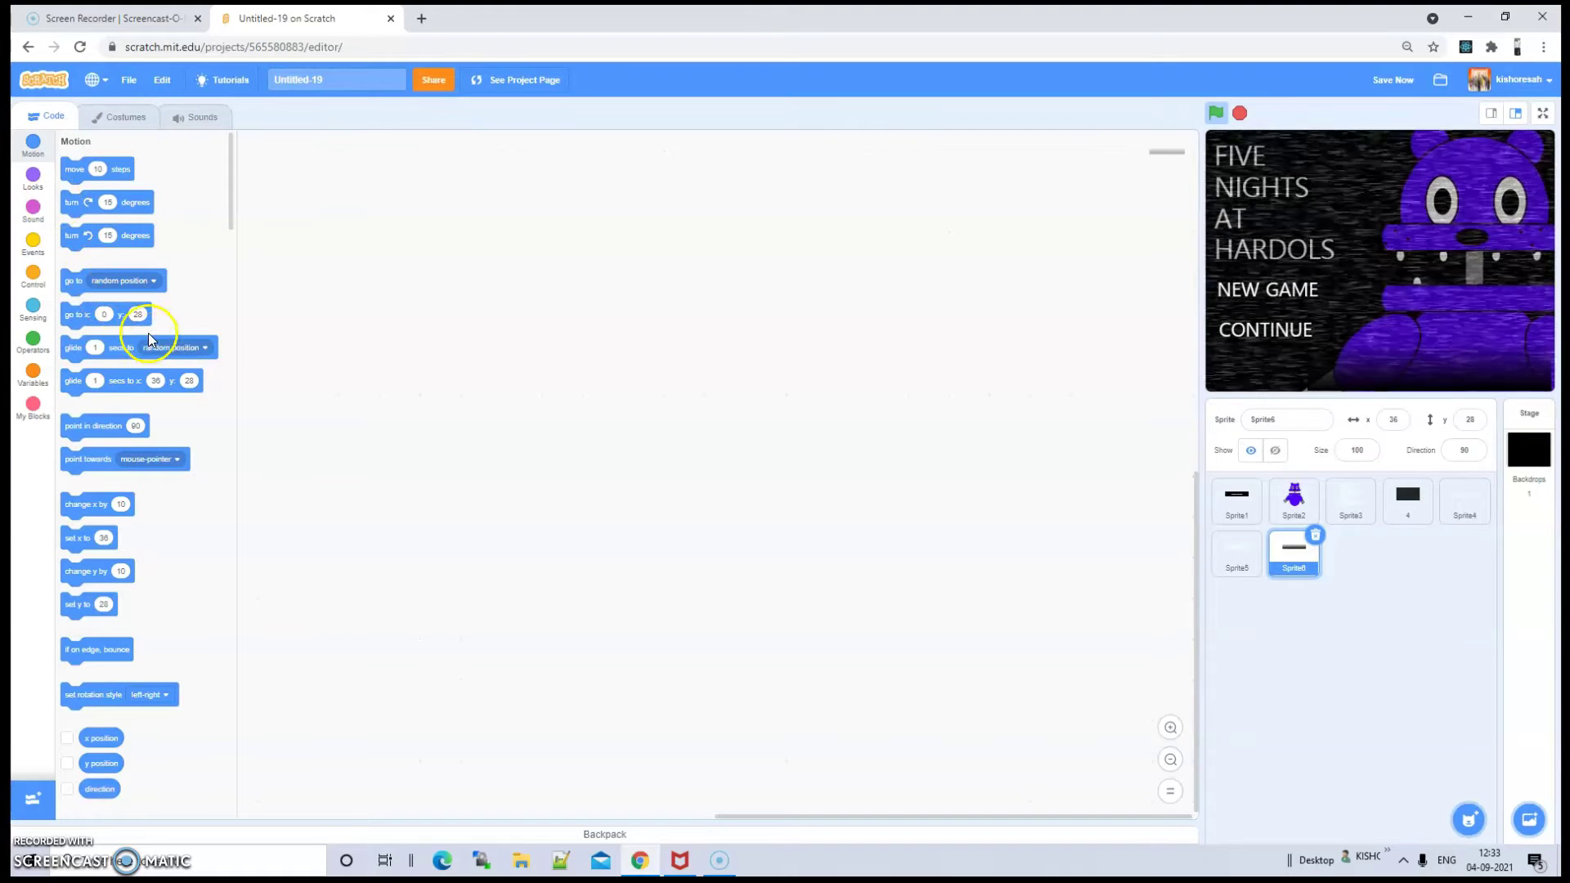
click(428, 377)
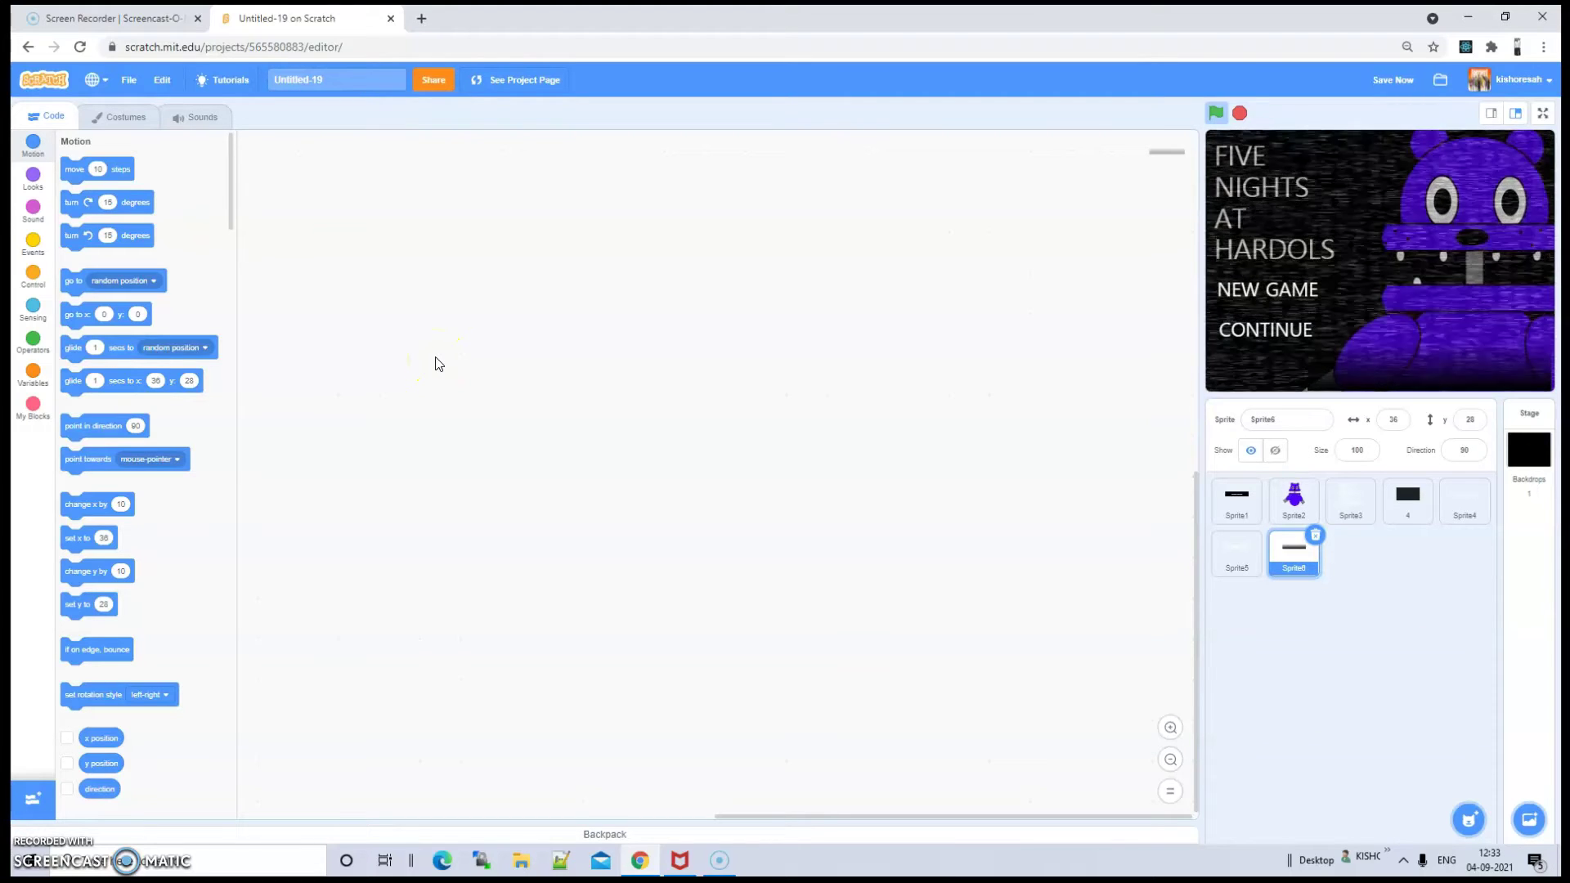
Extend the horizontal gradient bar upward in the costume to a height of about 100
click(101, 123)
click(736, 644)
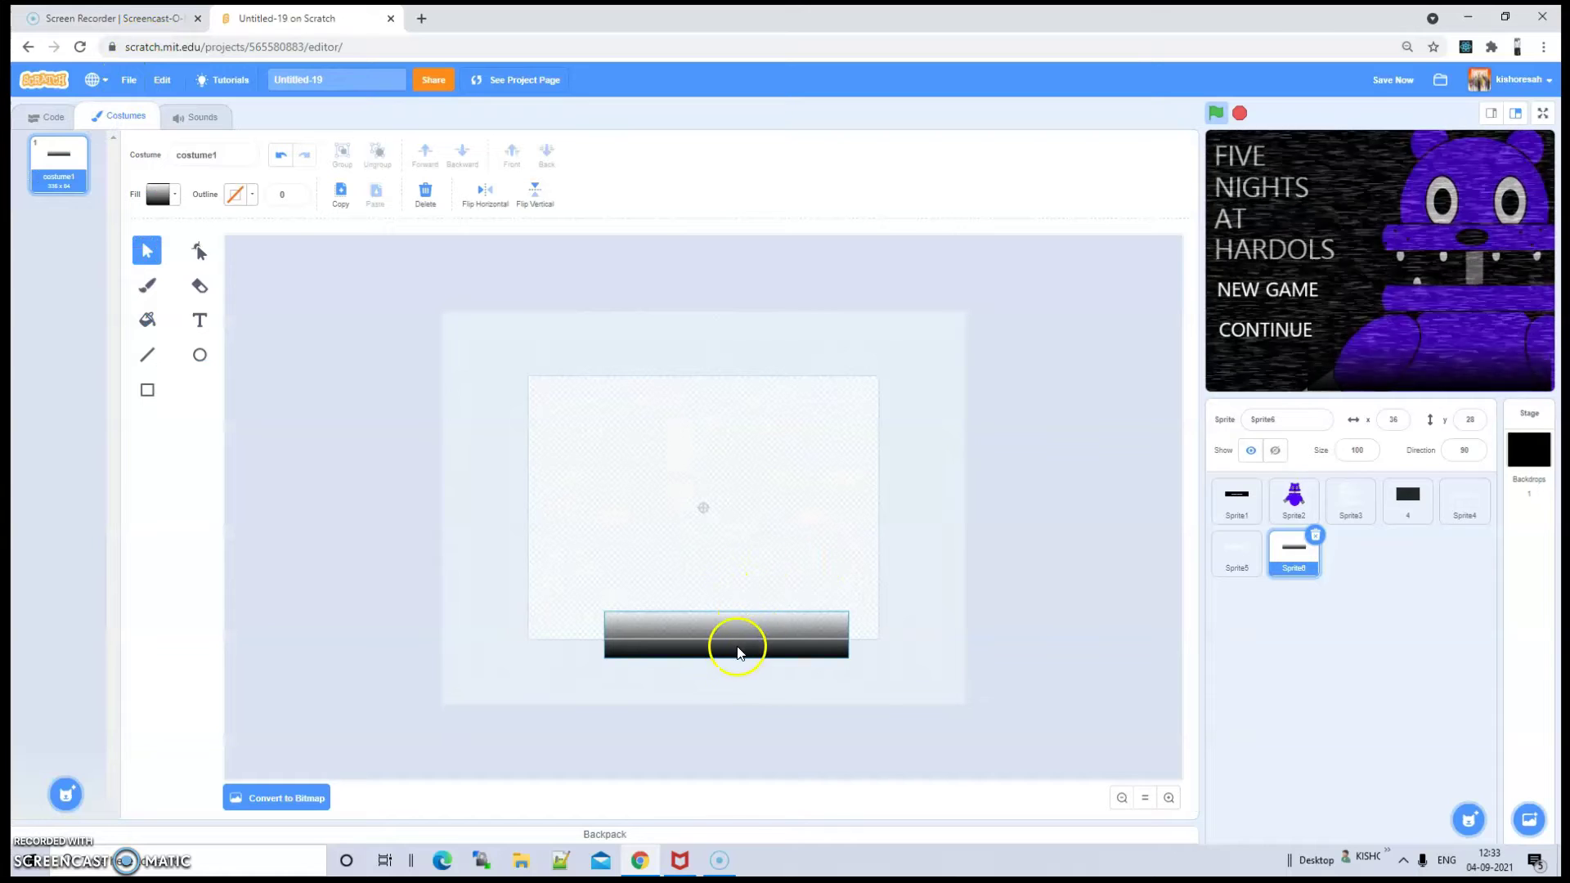
drag(727, 609, 728, 594)
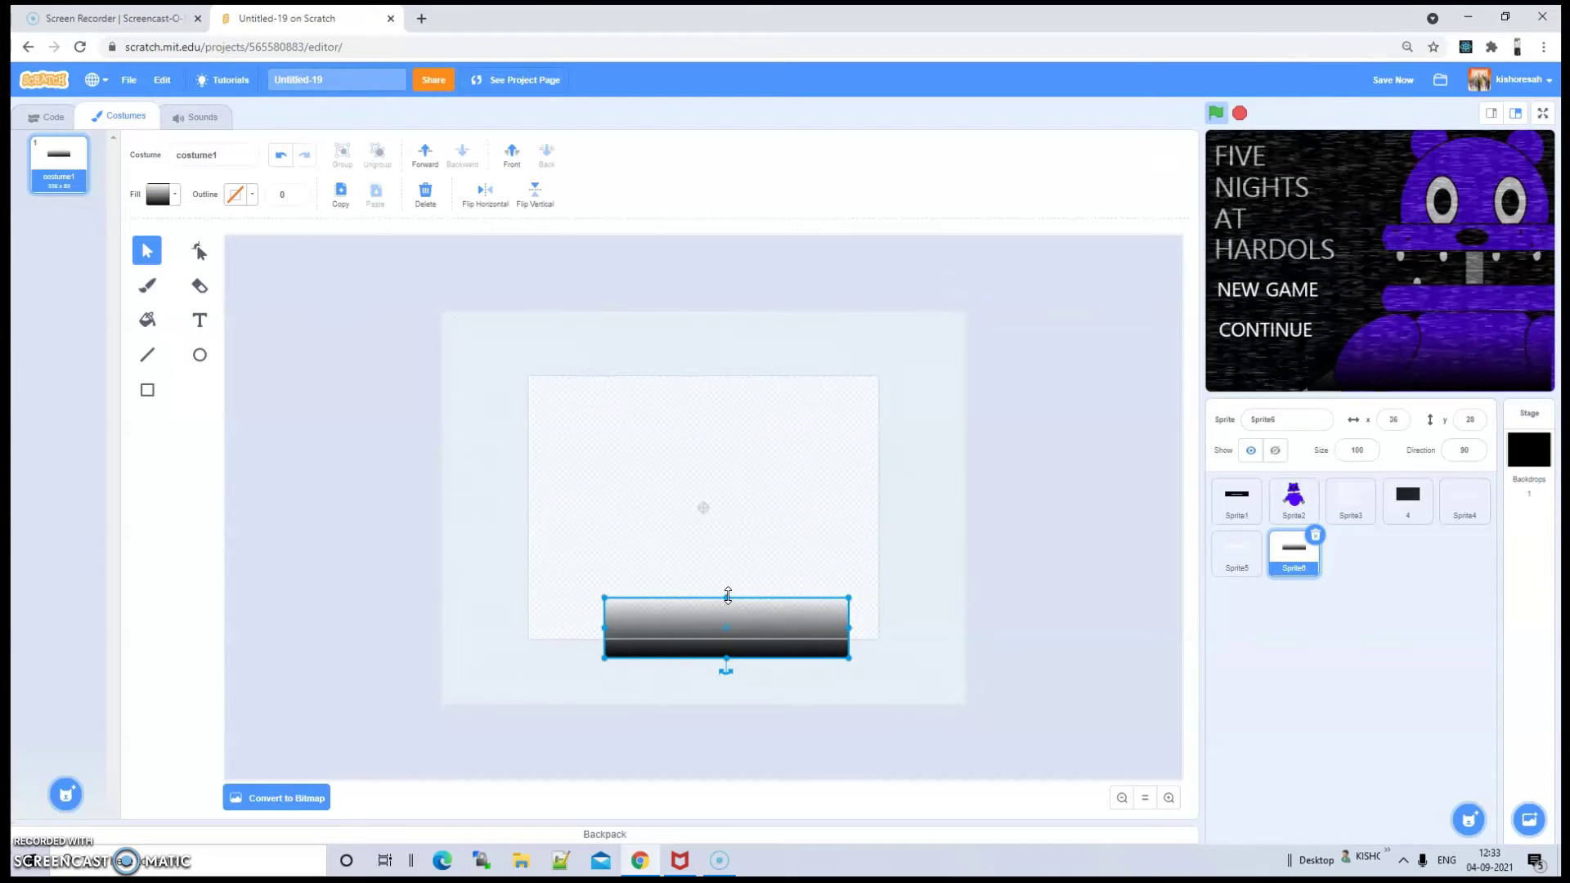
drag(731, 598, 730, 584)
click(856, 570)
Duplicate the gradient bar, rotate the copy about 90° so its dark side faces right, and place it along the canvas's right edge
click(746, 618)
click(345, 202)
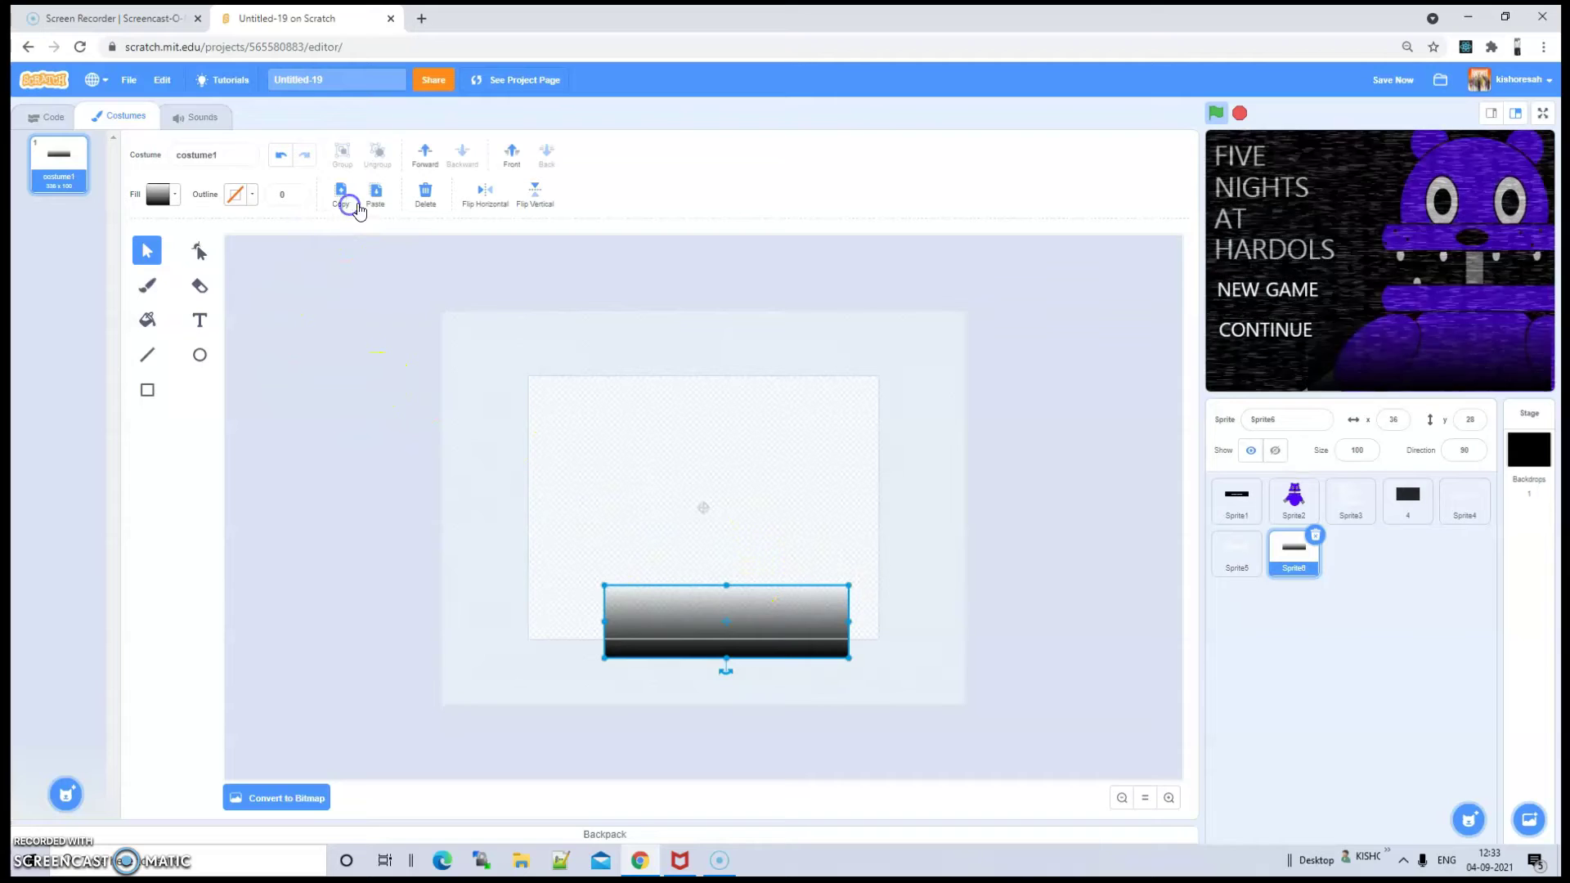
click(376, 195)
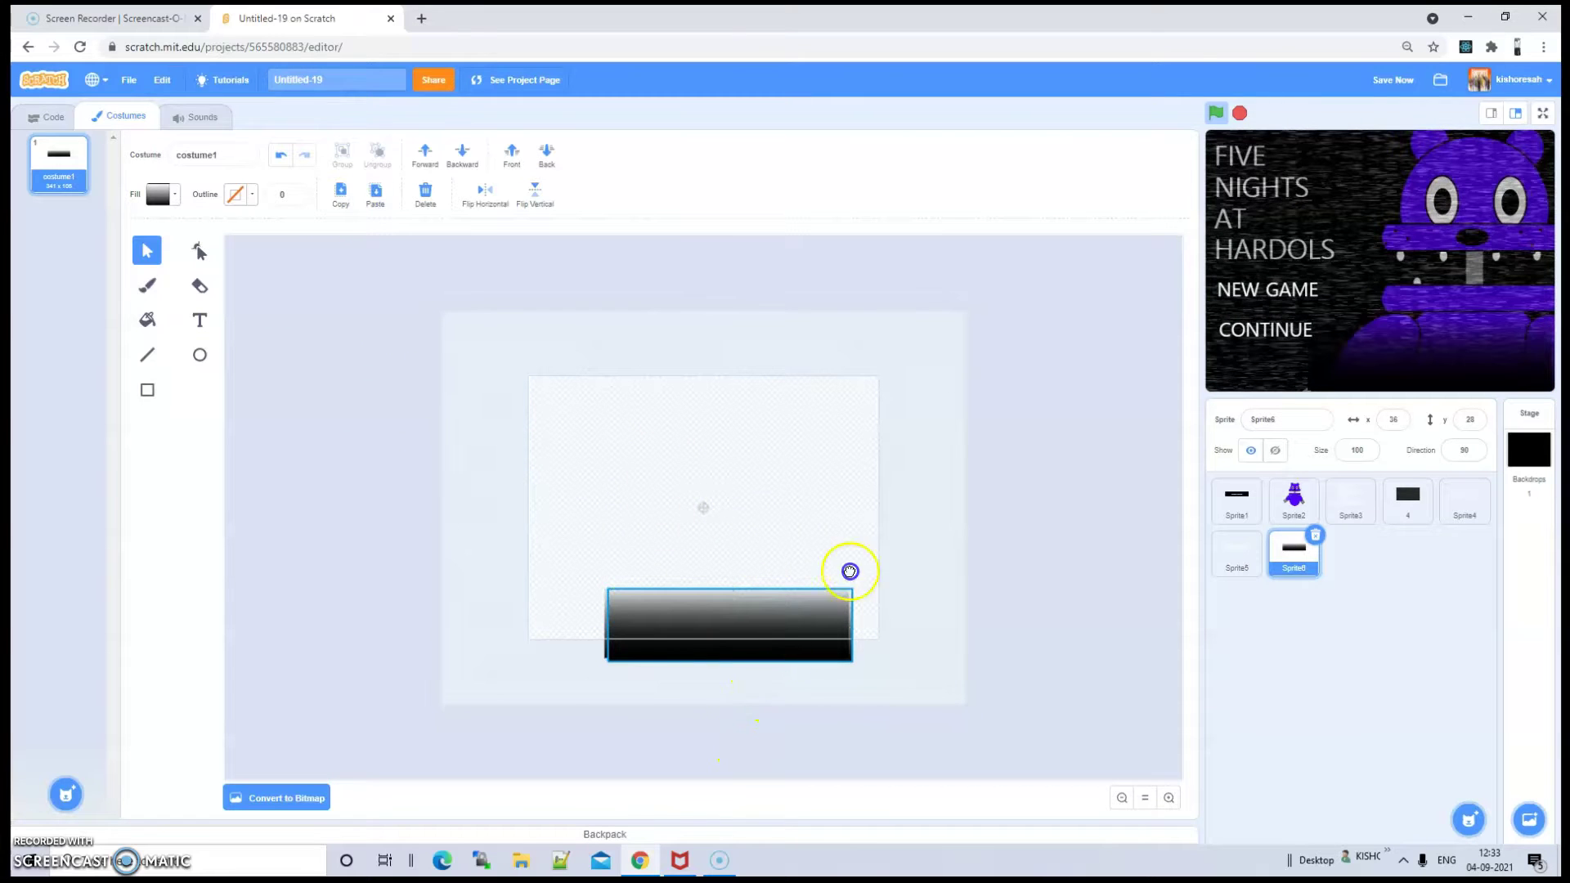
drag(747, 483, 803, 518)
drag(687, 738, 828, 628)
click(782, 603)
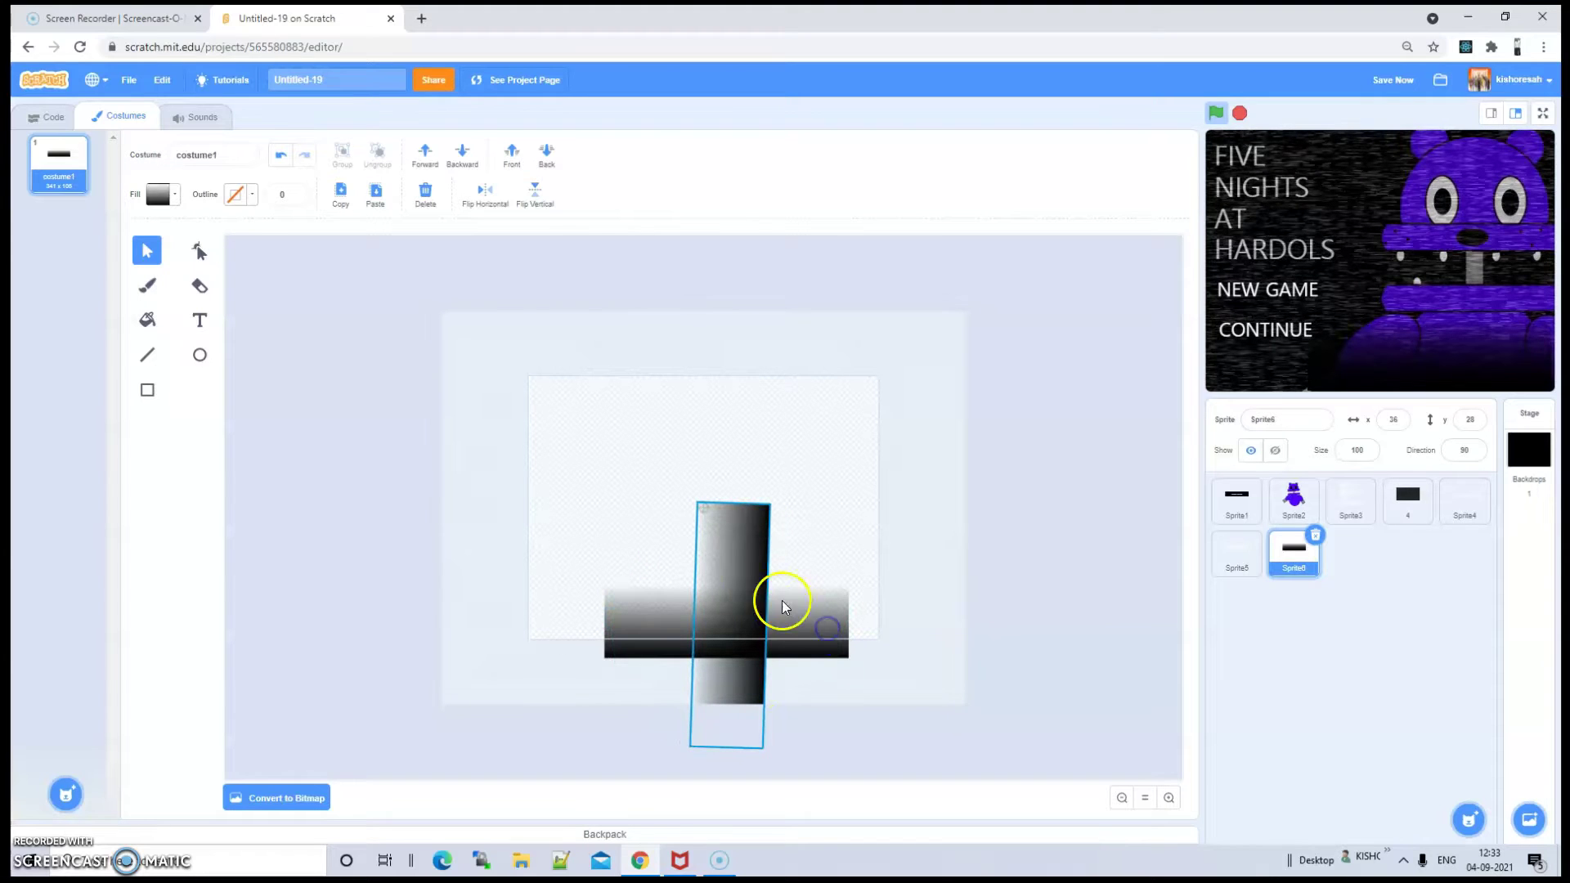
drag(738, 582, 837, 467)
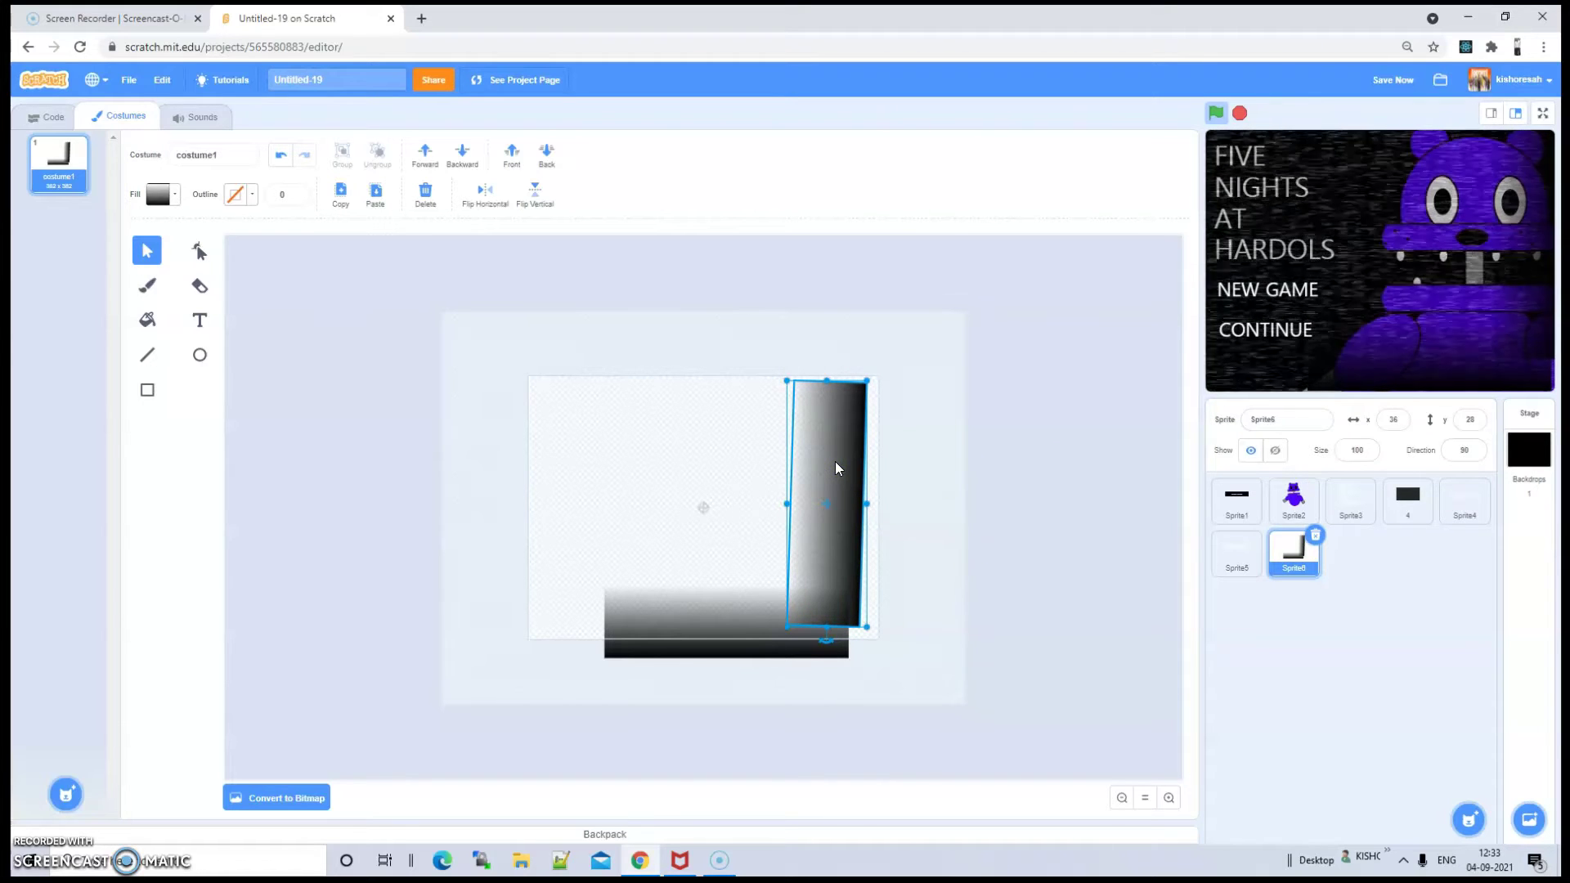
Widen the vertical gradient bar toward the canvas's centre to about 140
click(694, 422)
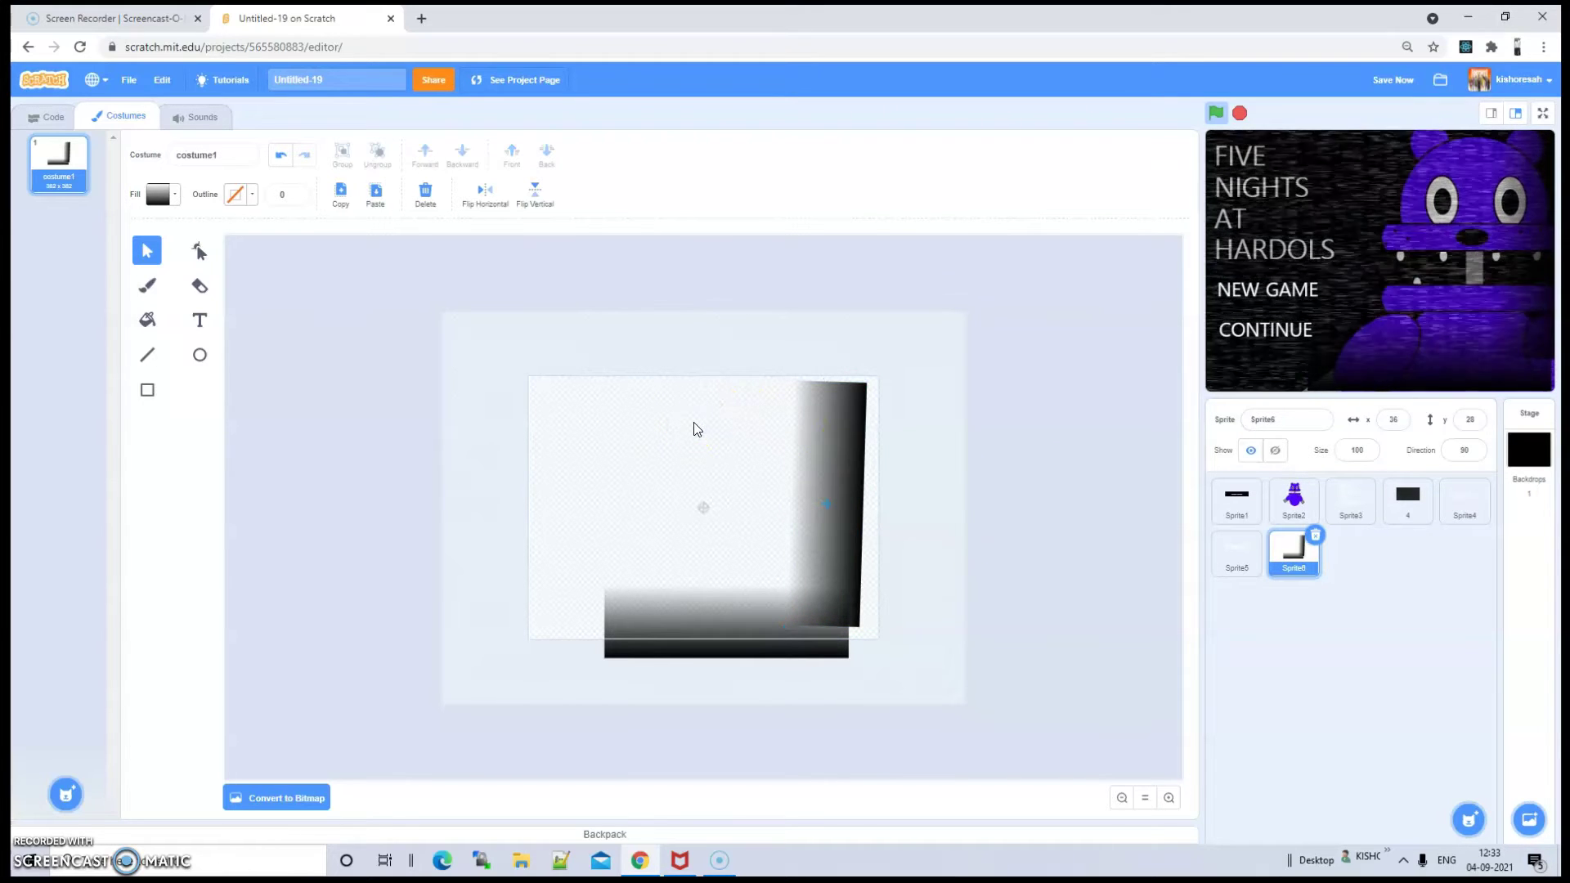
click(800, 486)
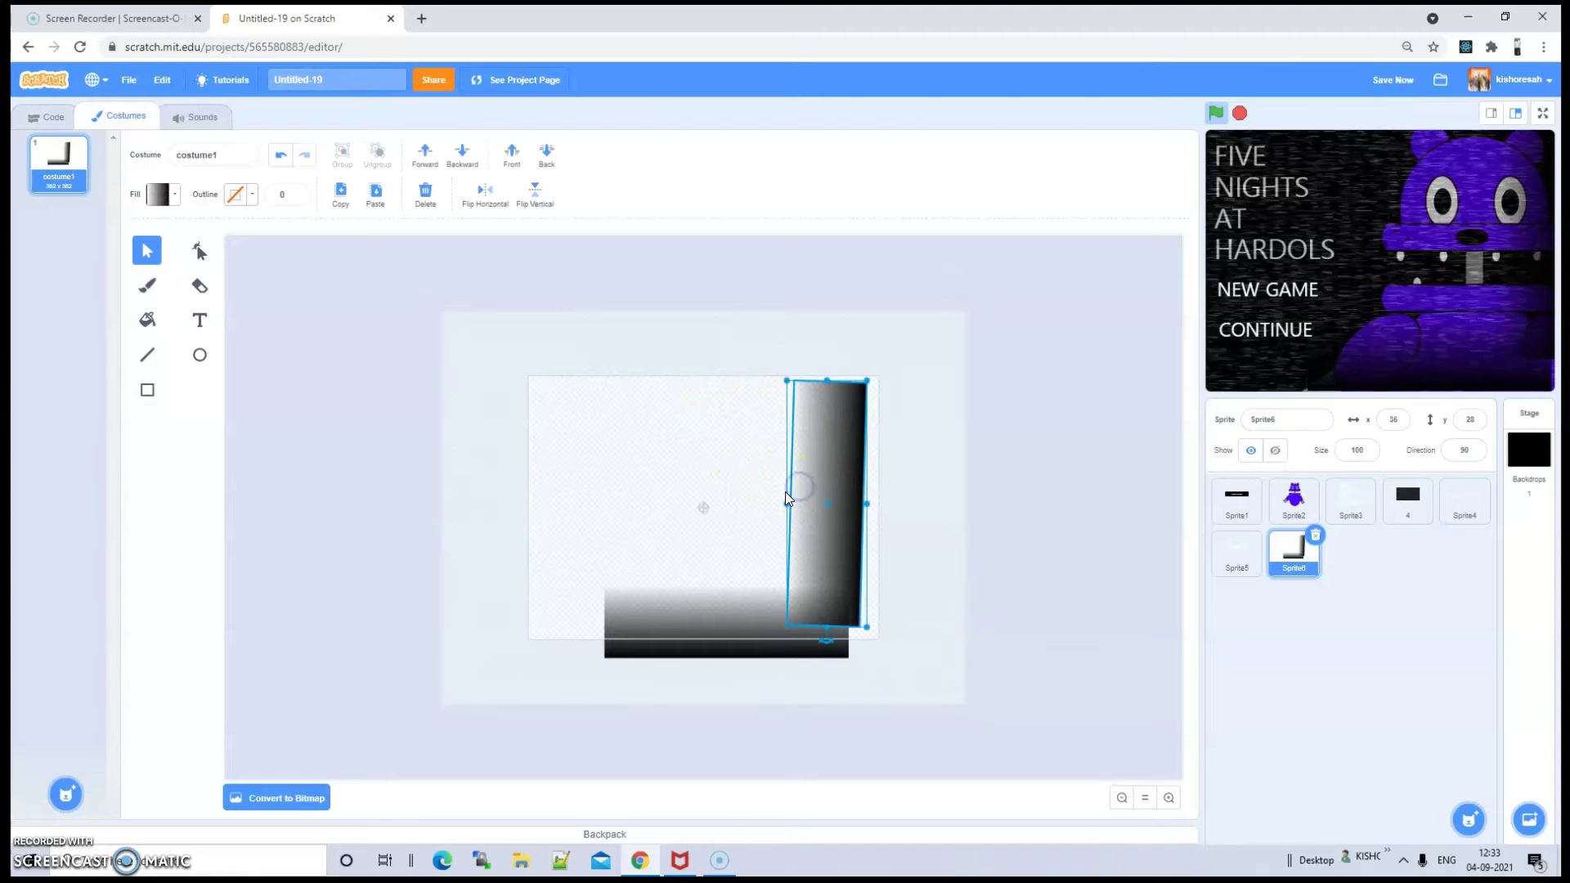
drag(785, 504, 764, 513)
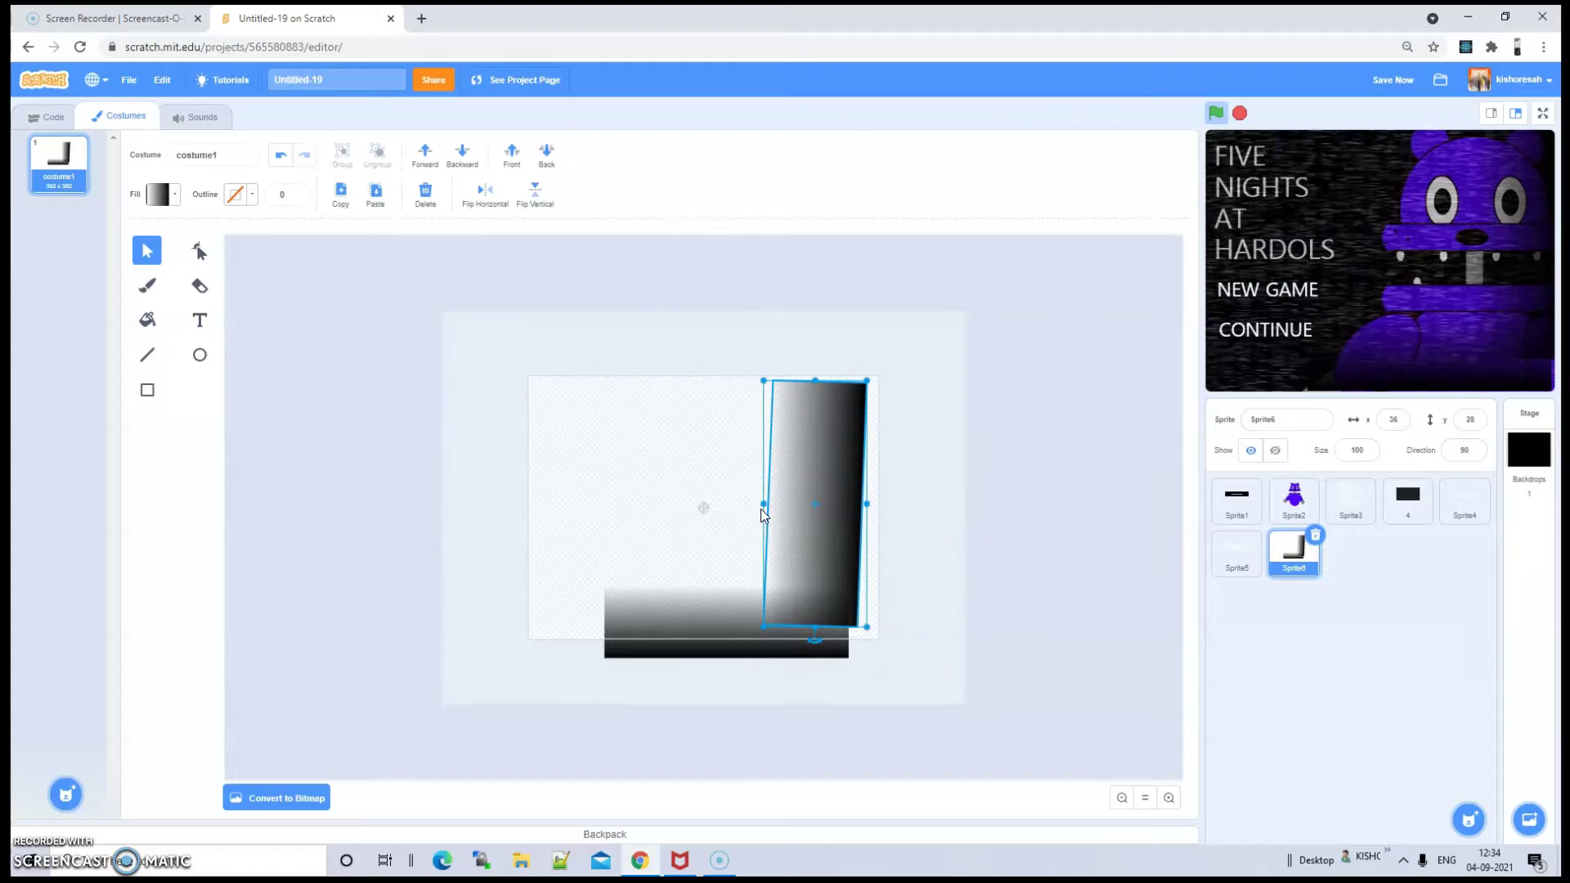
click(843, 328)
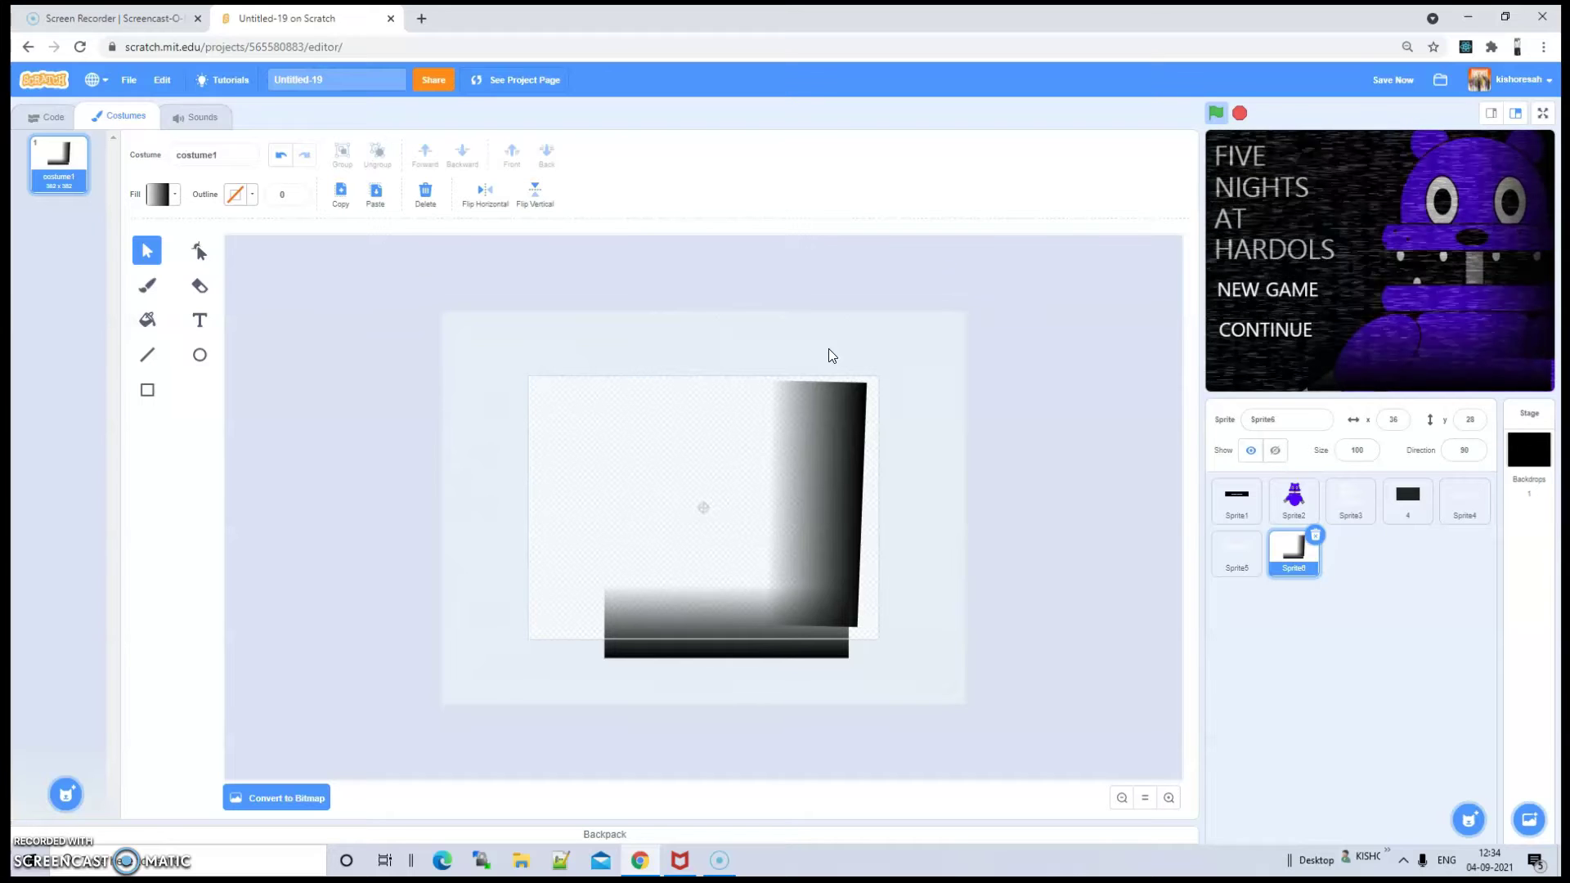
click(1004, 362)
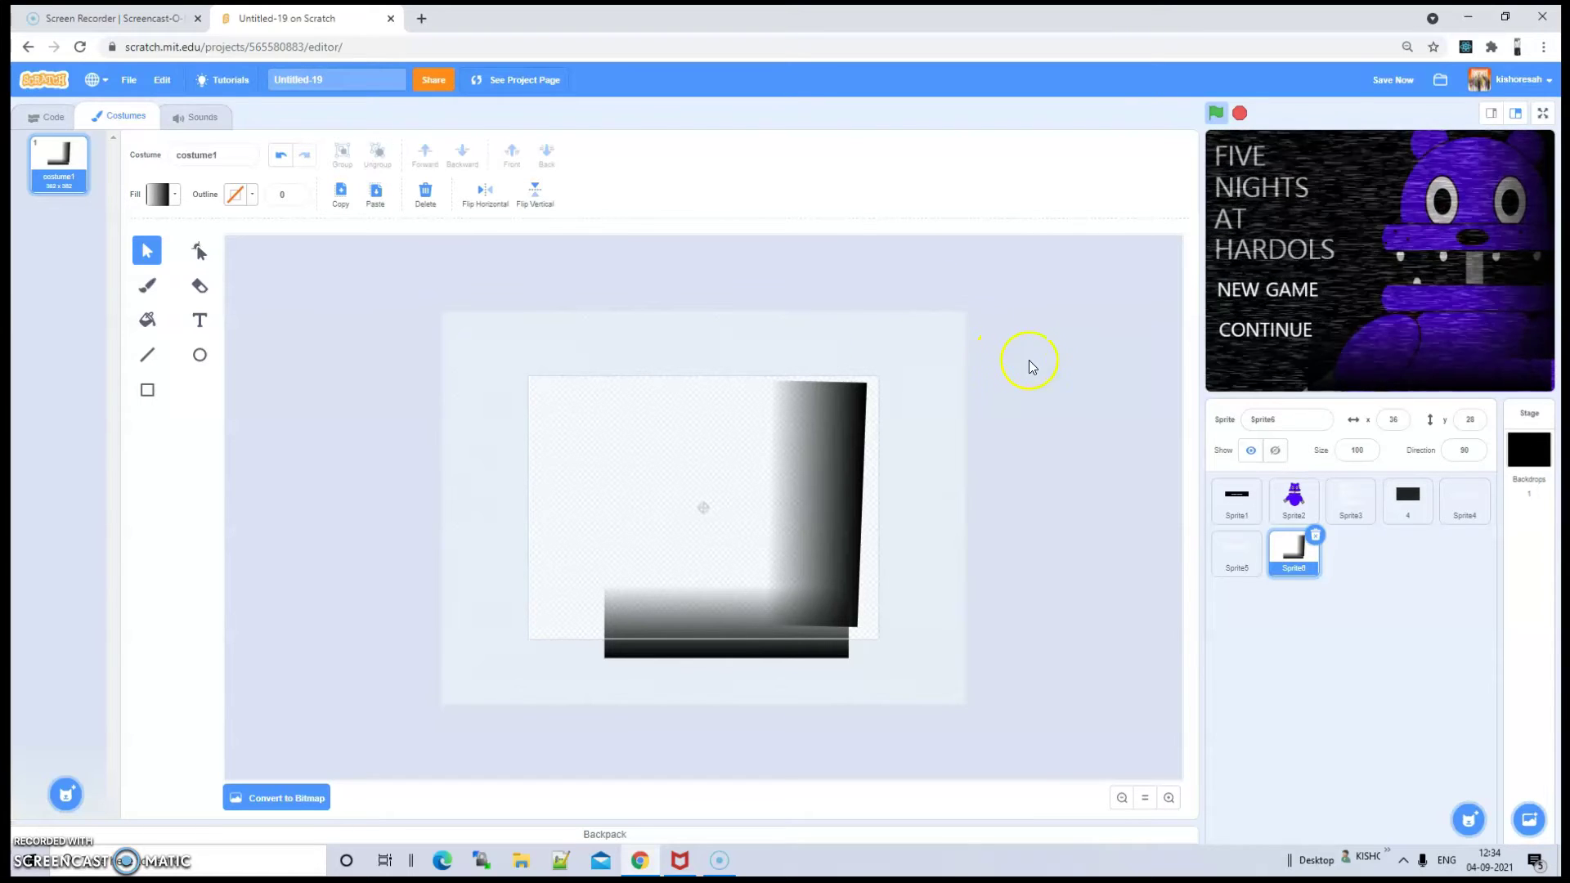
Check the gradient shadows over the title menu in full screen, and return to the editor
click(36, 117)
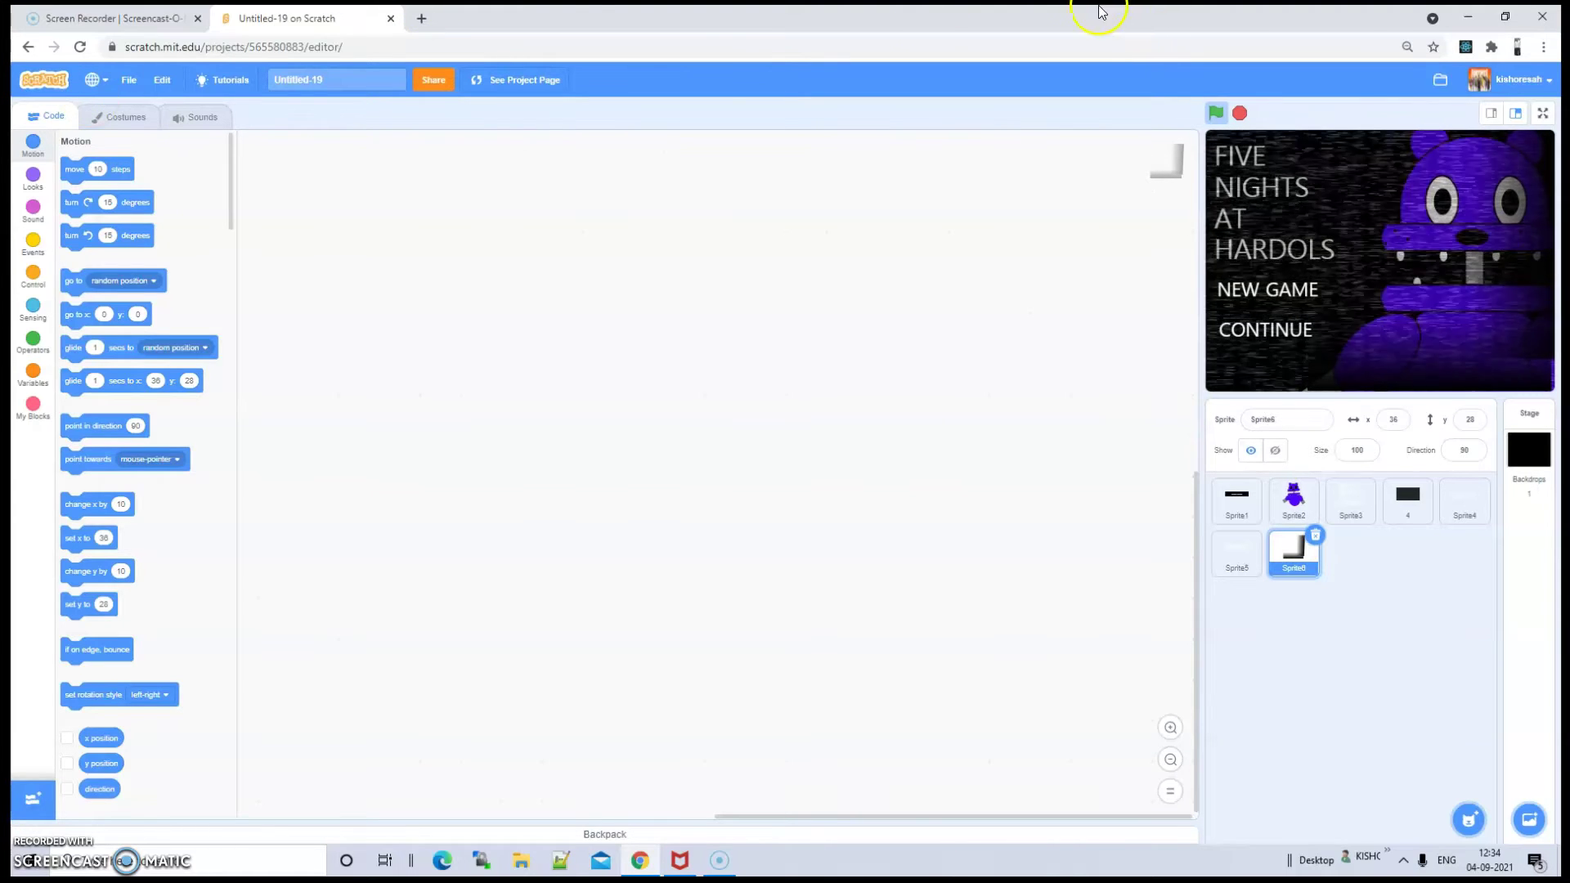
click(1543, 114)
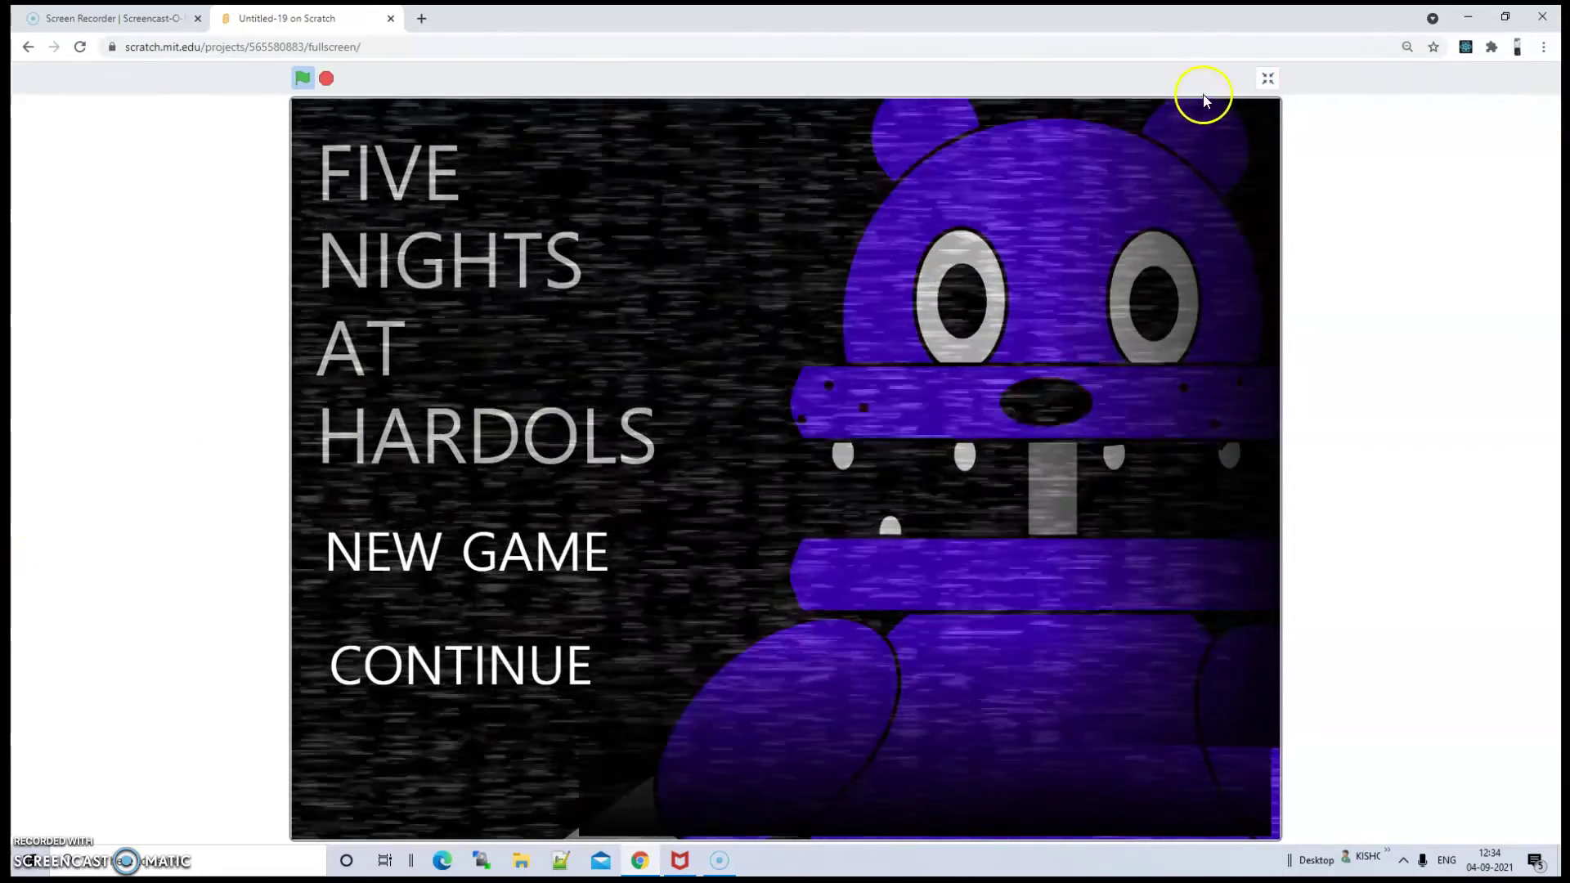
click(1268, 78)
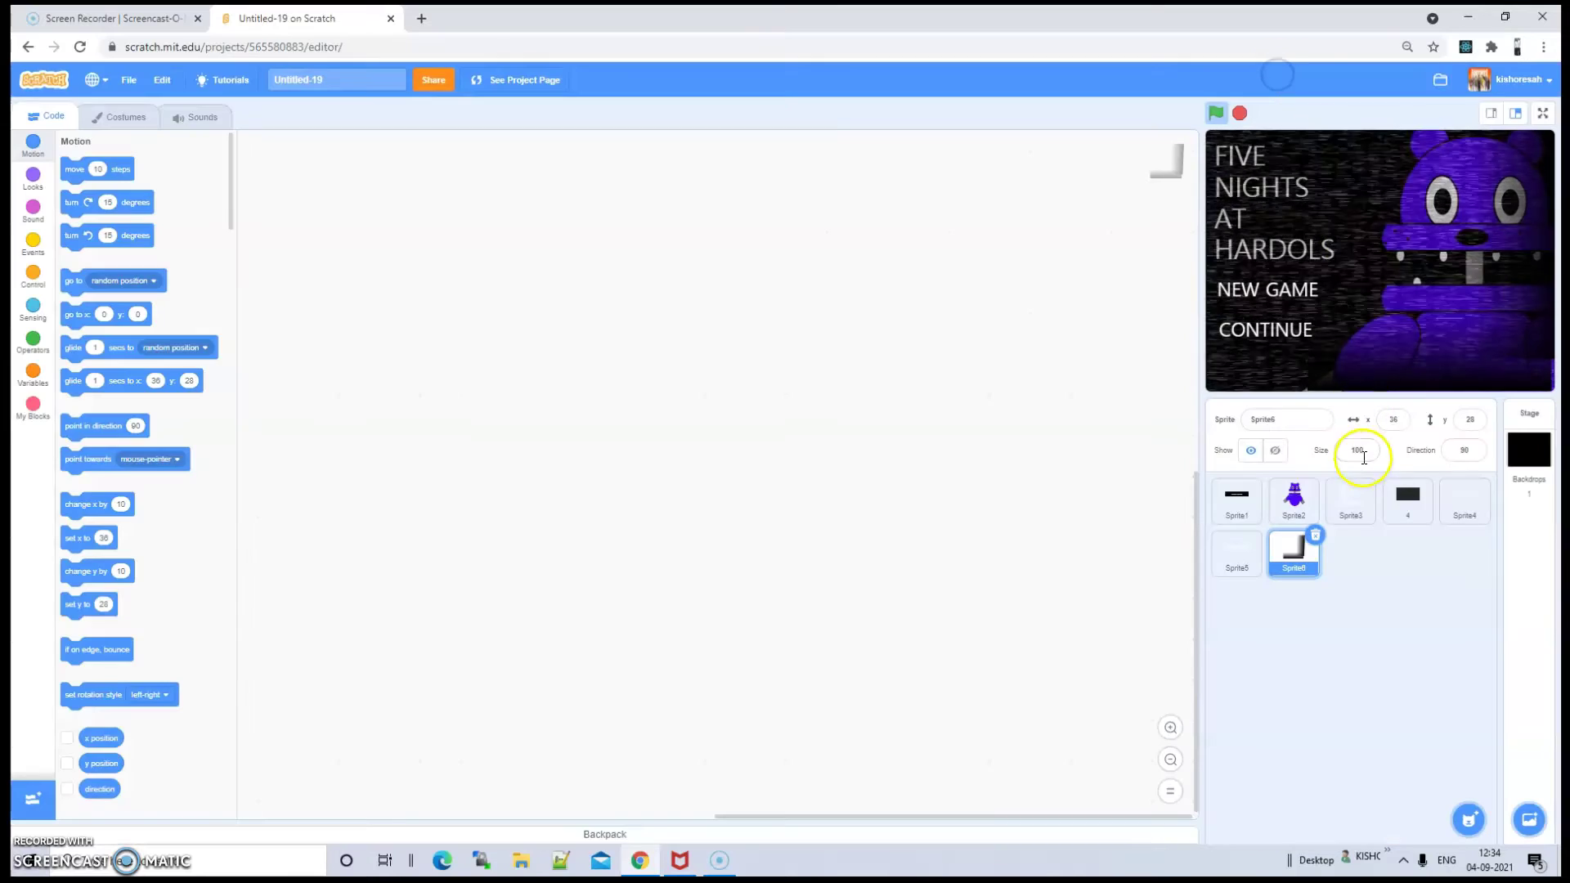
Stretch the vertical gradient bar's light side slightly further left to a width of about 150
click(122, 116)
click(821, 417)
drag(767, 503, 754, 507)
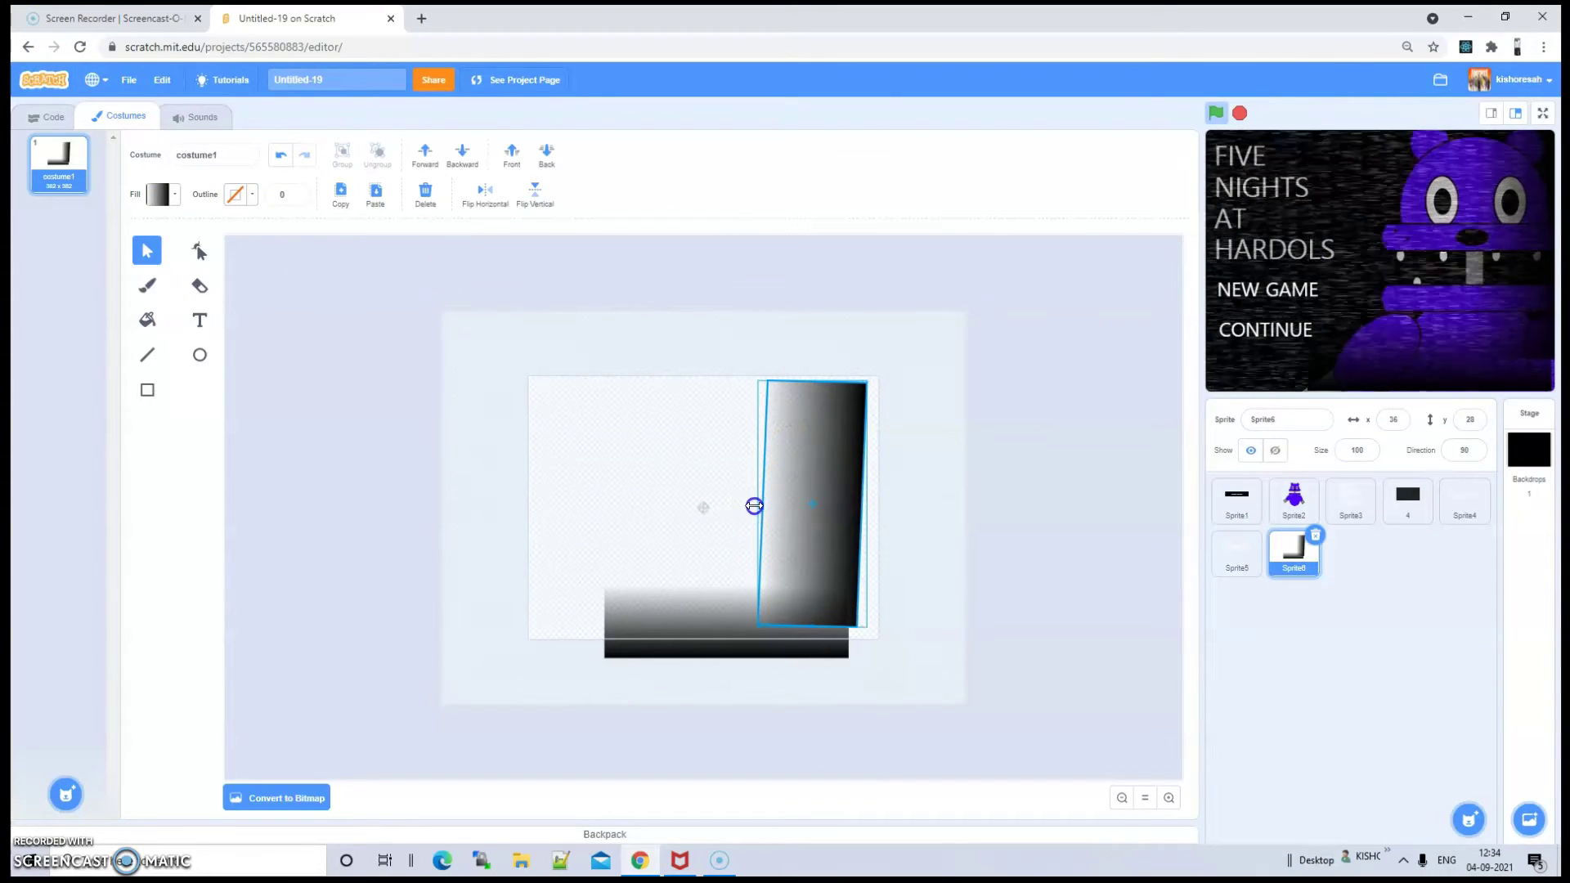
Extend the horizontal gradient bar both downward and upward to a height of about 145
click(656, 596)
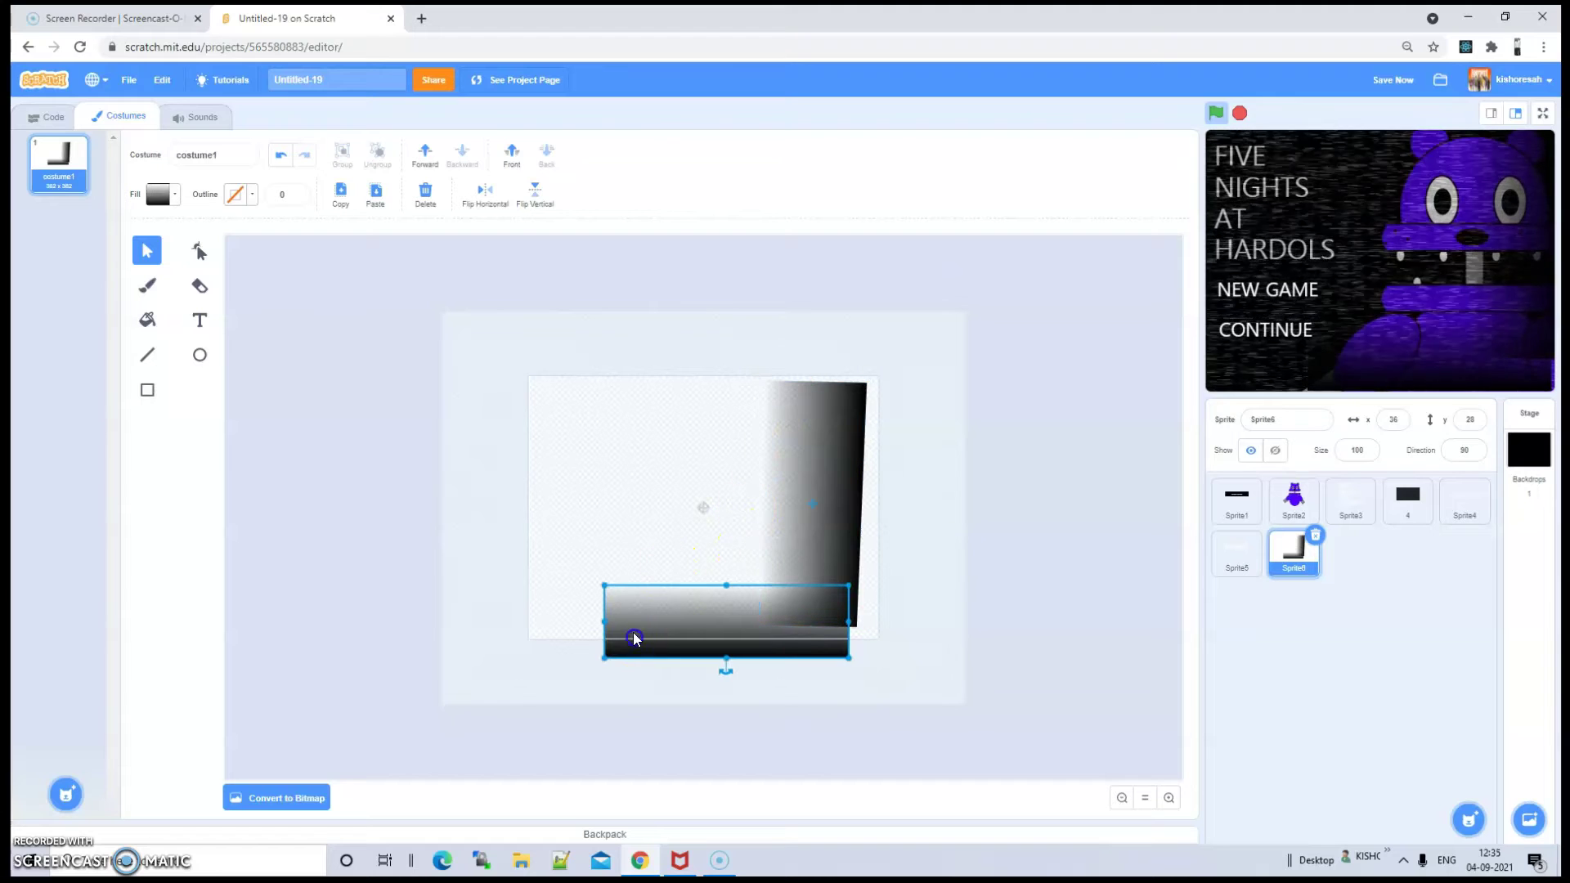
drag(724, 657, 746, 673)
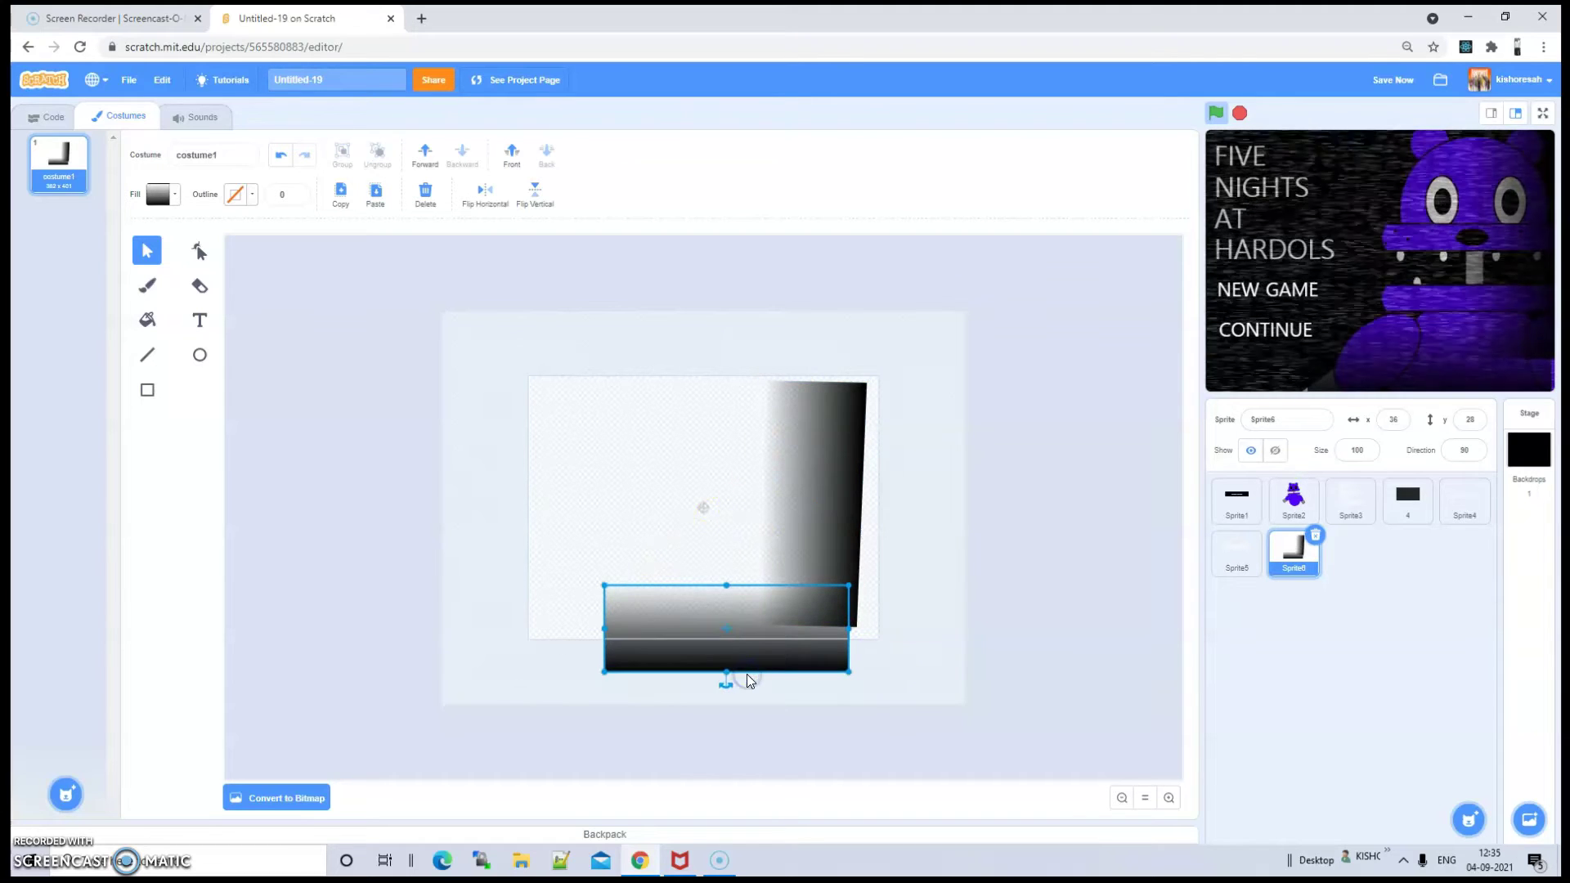
drag(726, 585, 727, 564)
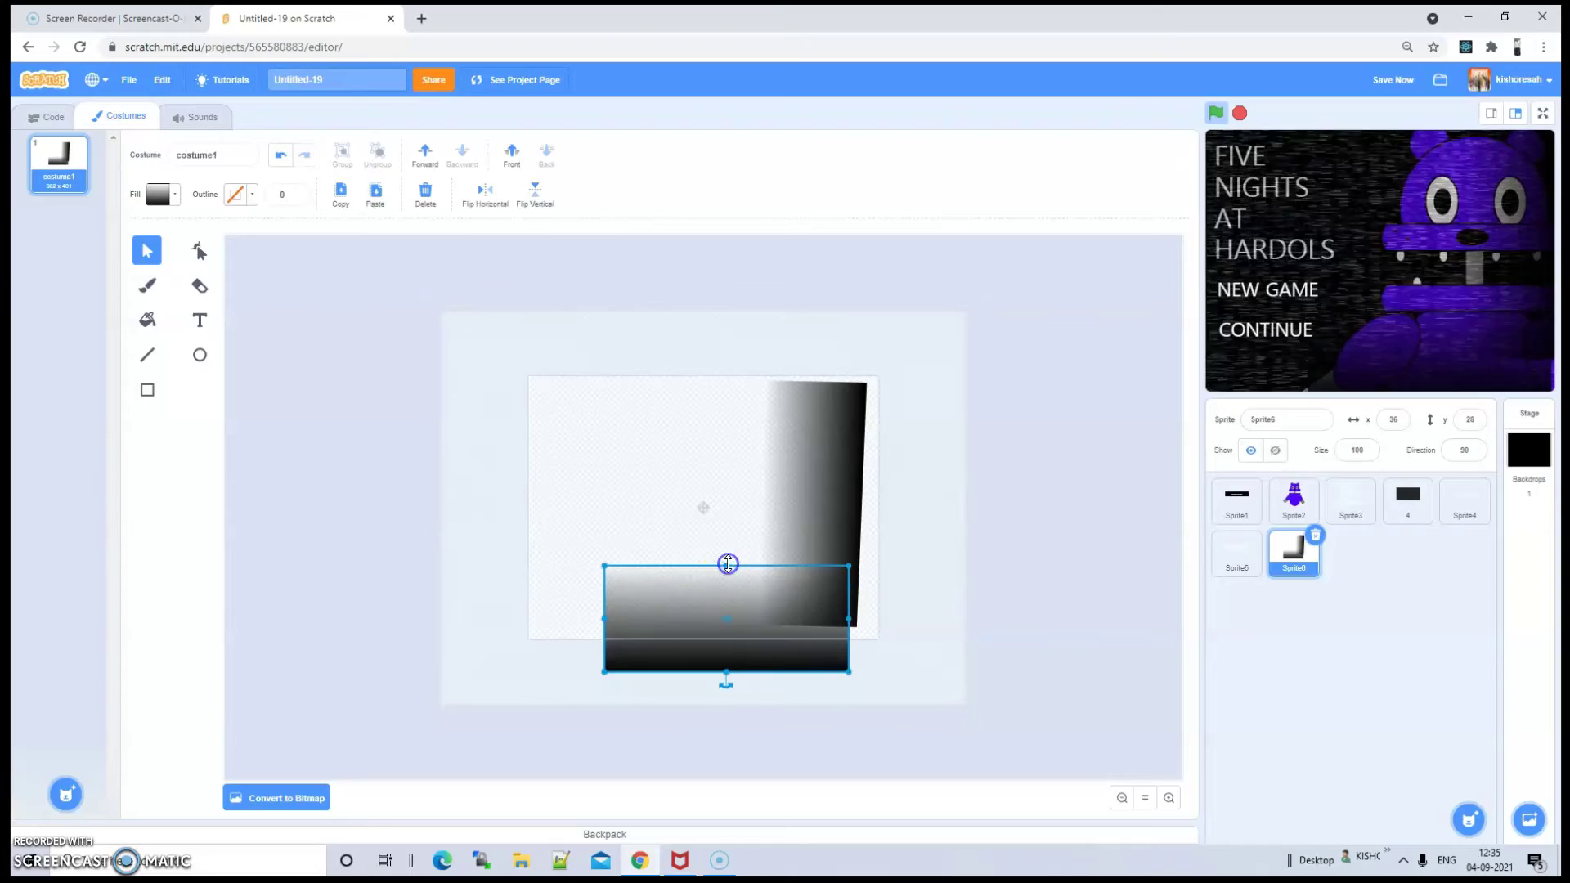
click(563, 434)
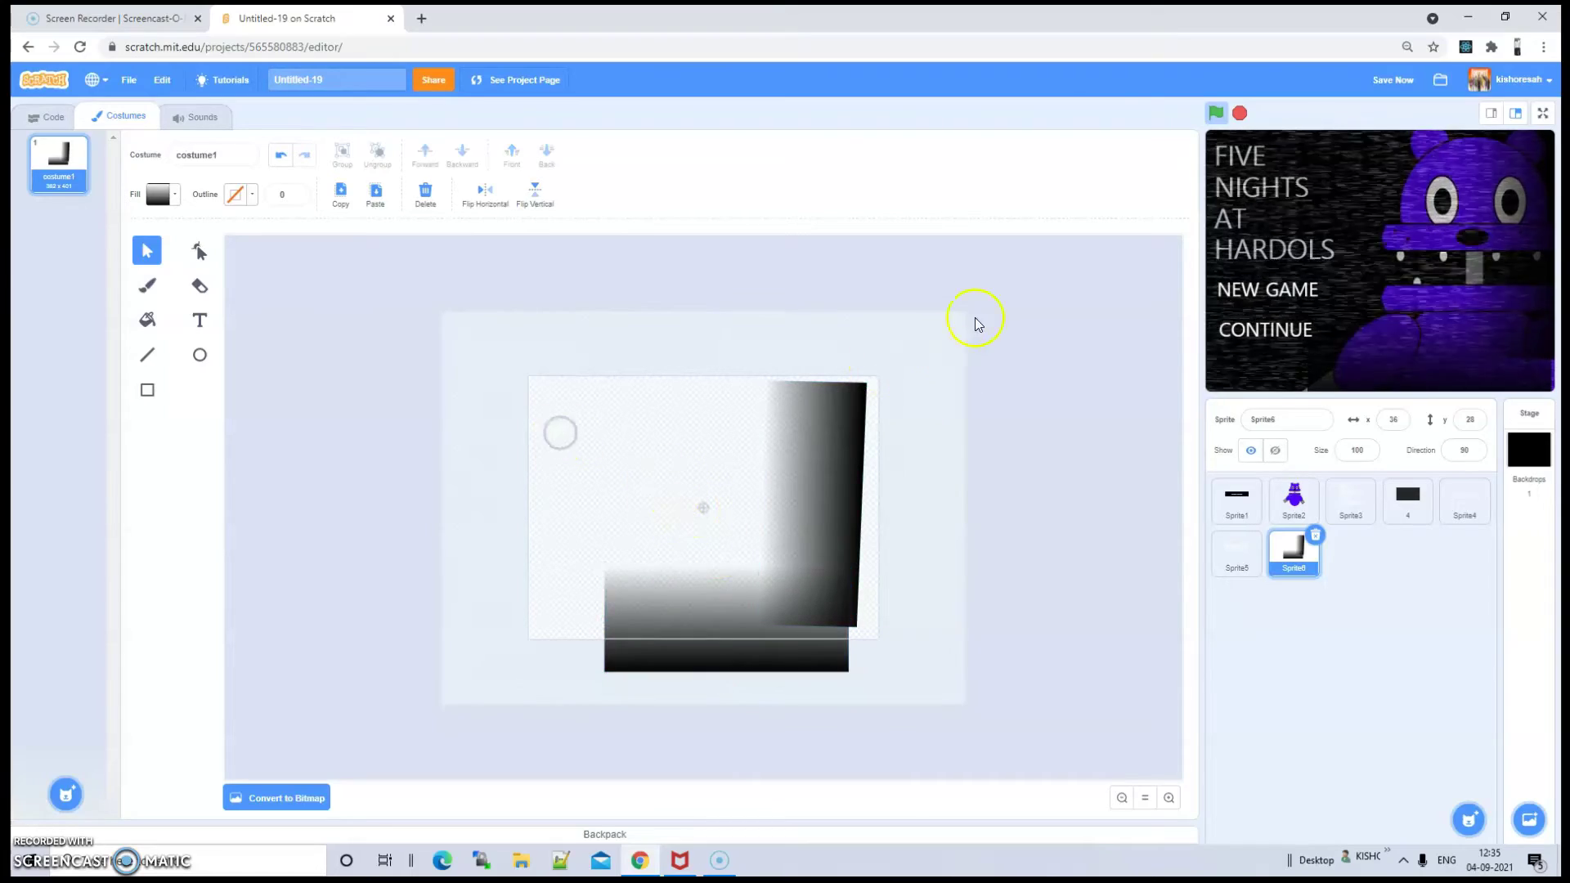
Check the enlarged horizontal and vertical shadow bars over the title menu in full screen, and return to the editor
click(1543, 113)
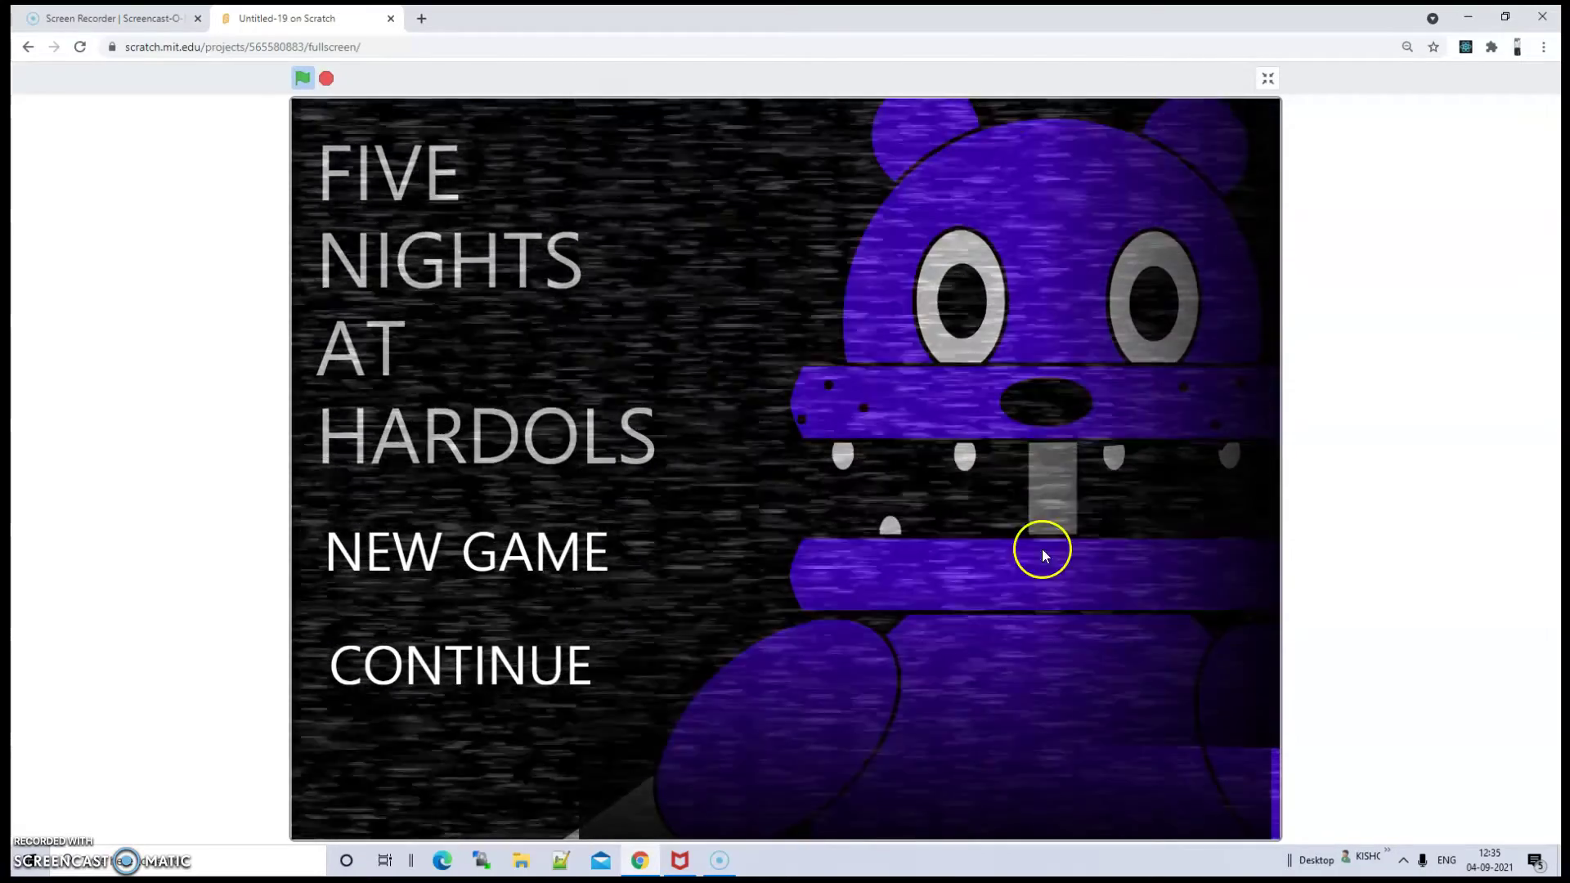
click(1267, 78)
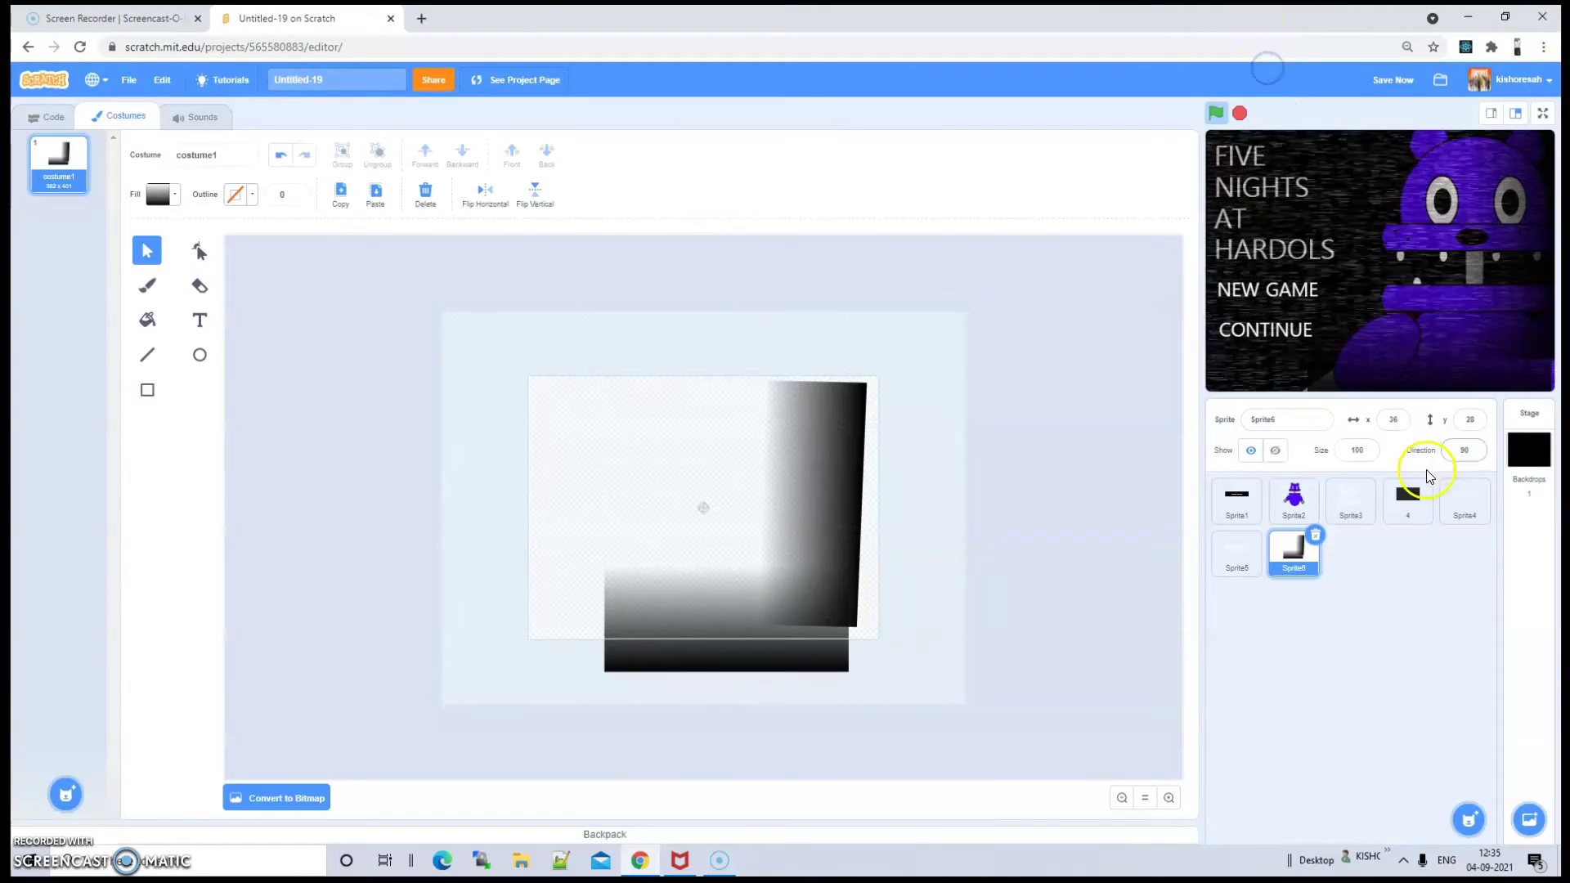
Copy the vertical gradient bar into the character's costume1, place it over the head and torso, and widen its dark side slightly
click(789, 425)
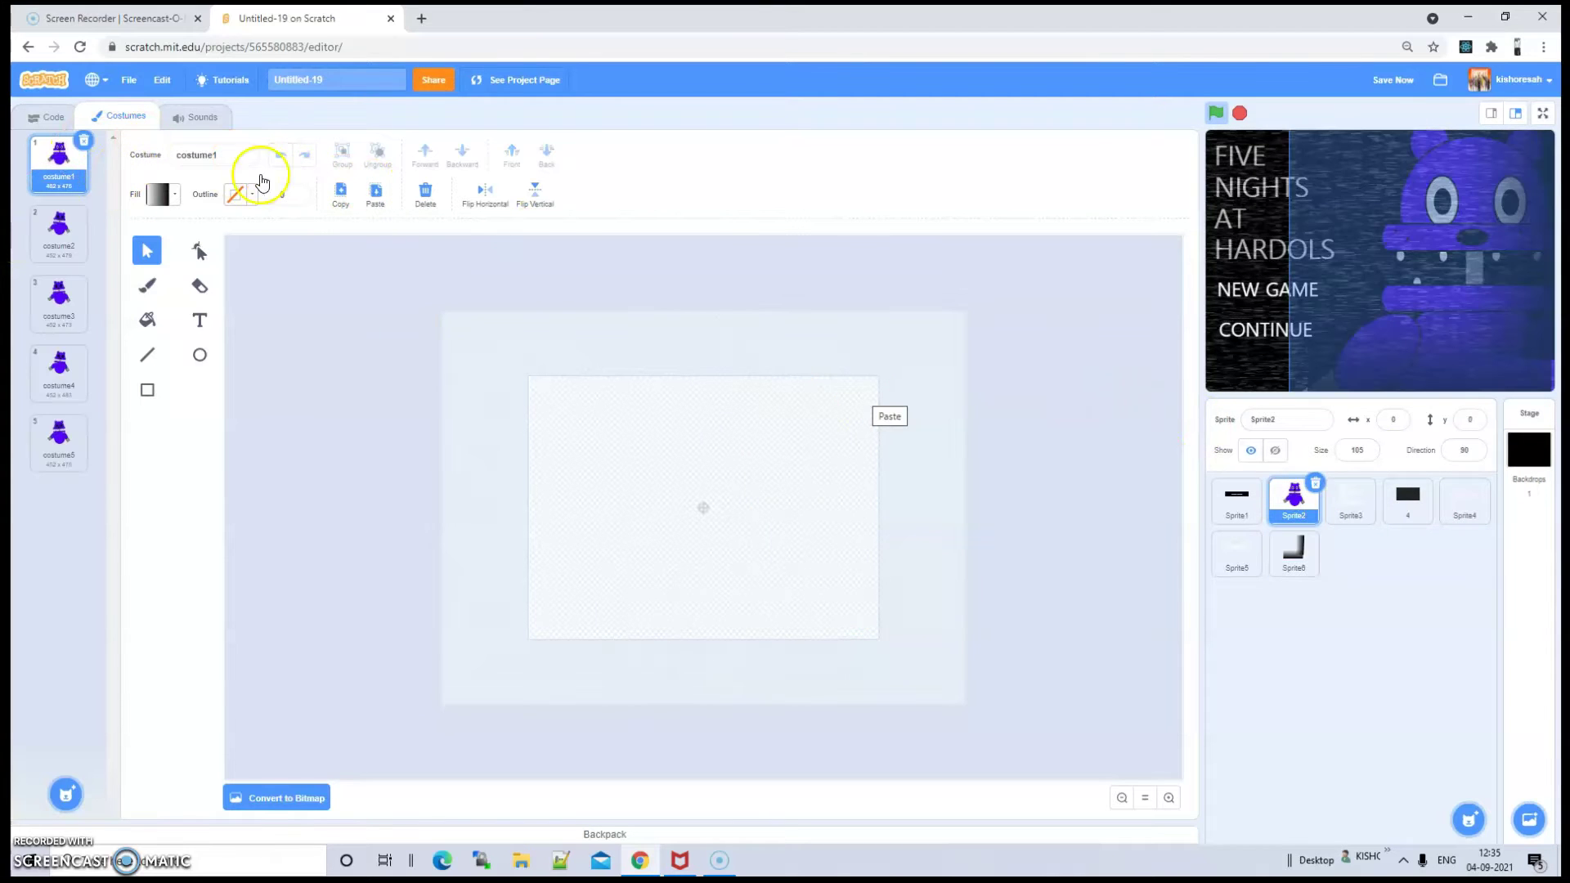
click(378, 205)
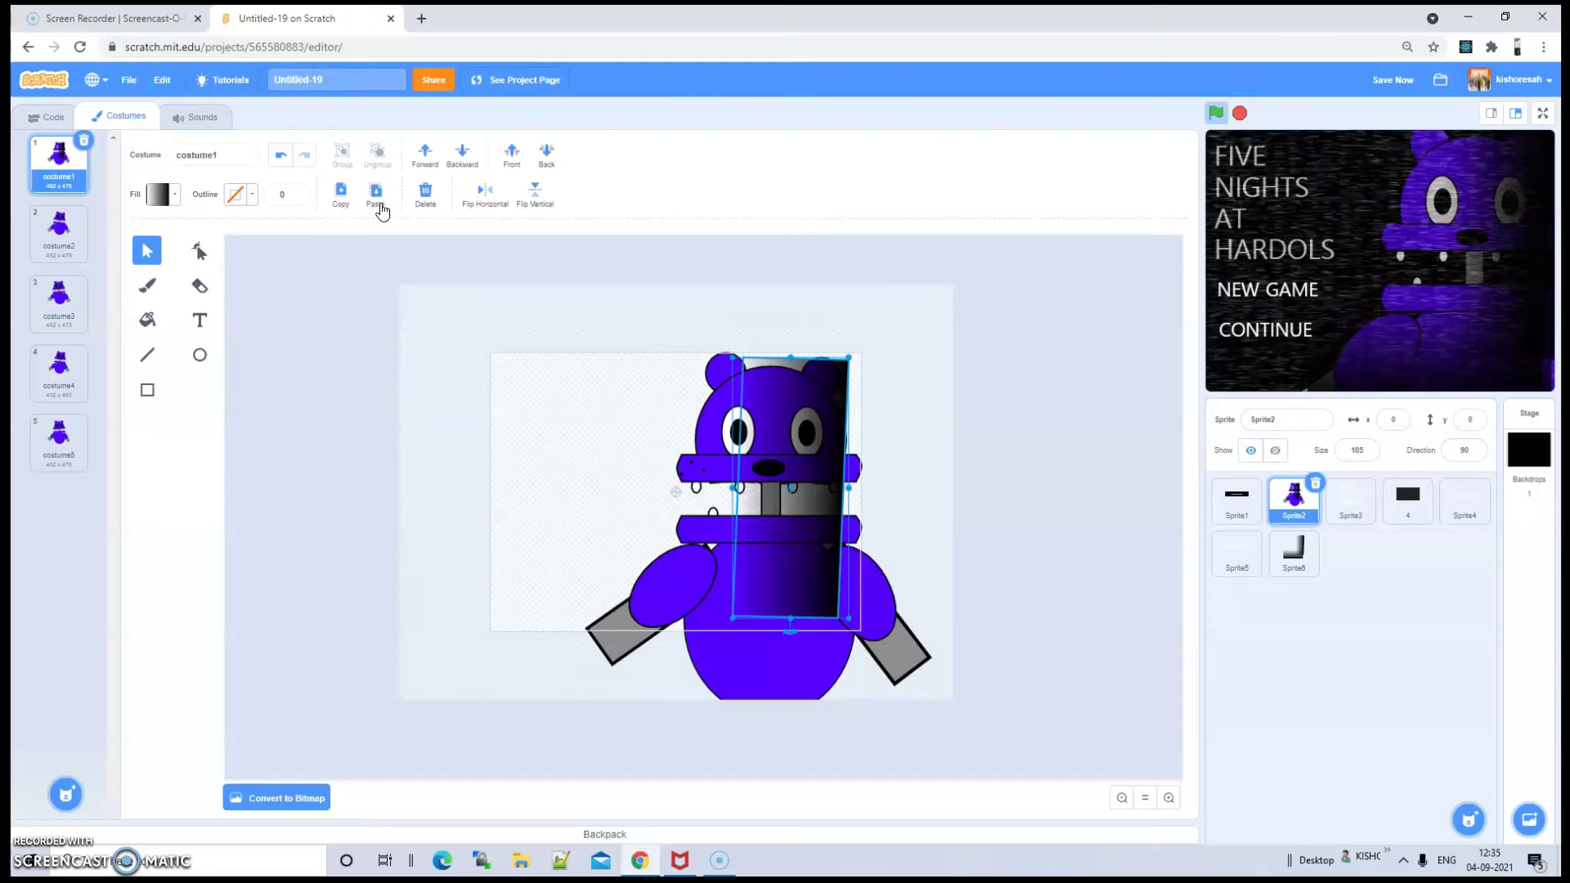
drag(817, 467, 814, 468)
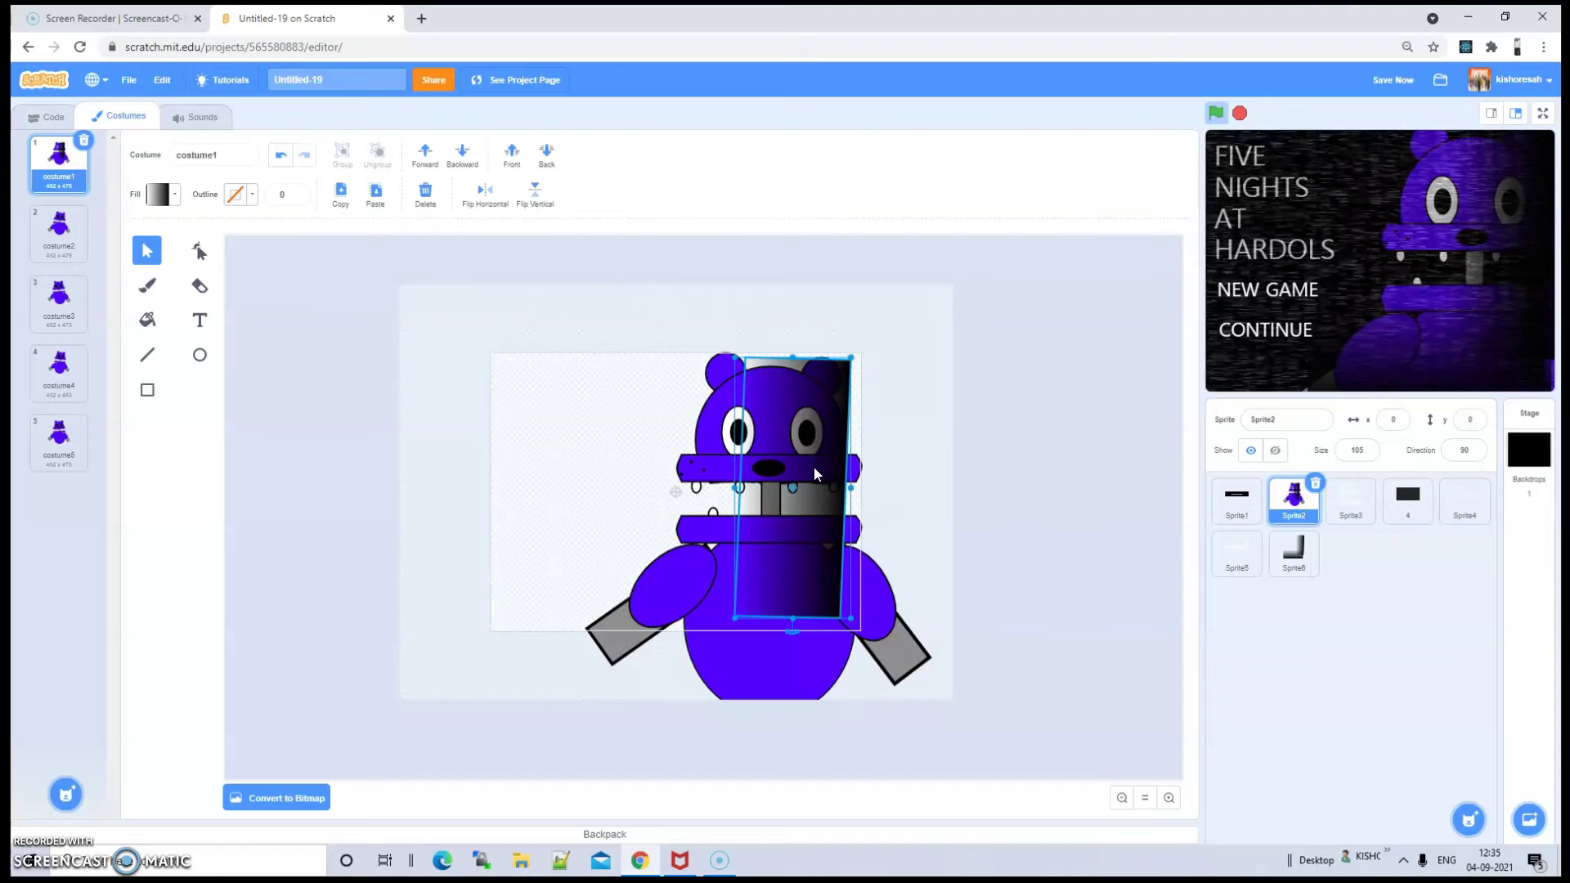
drag(813, 468, 797, 470)
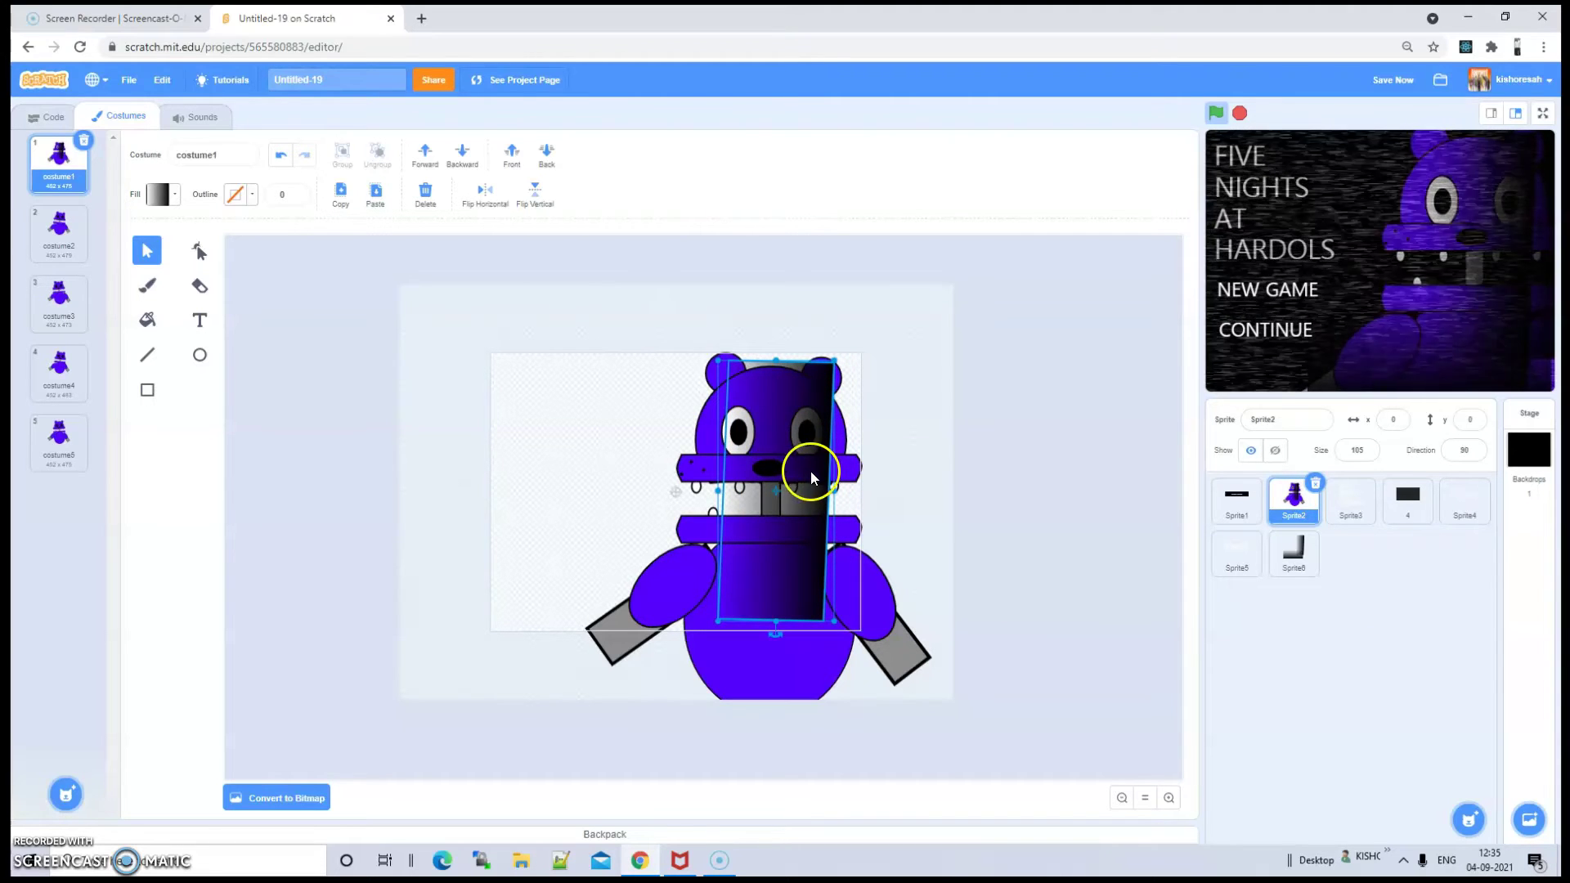
drag(832, 489, 861, 492)
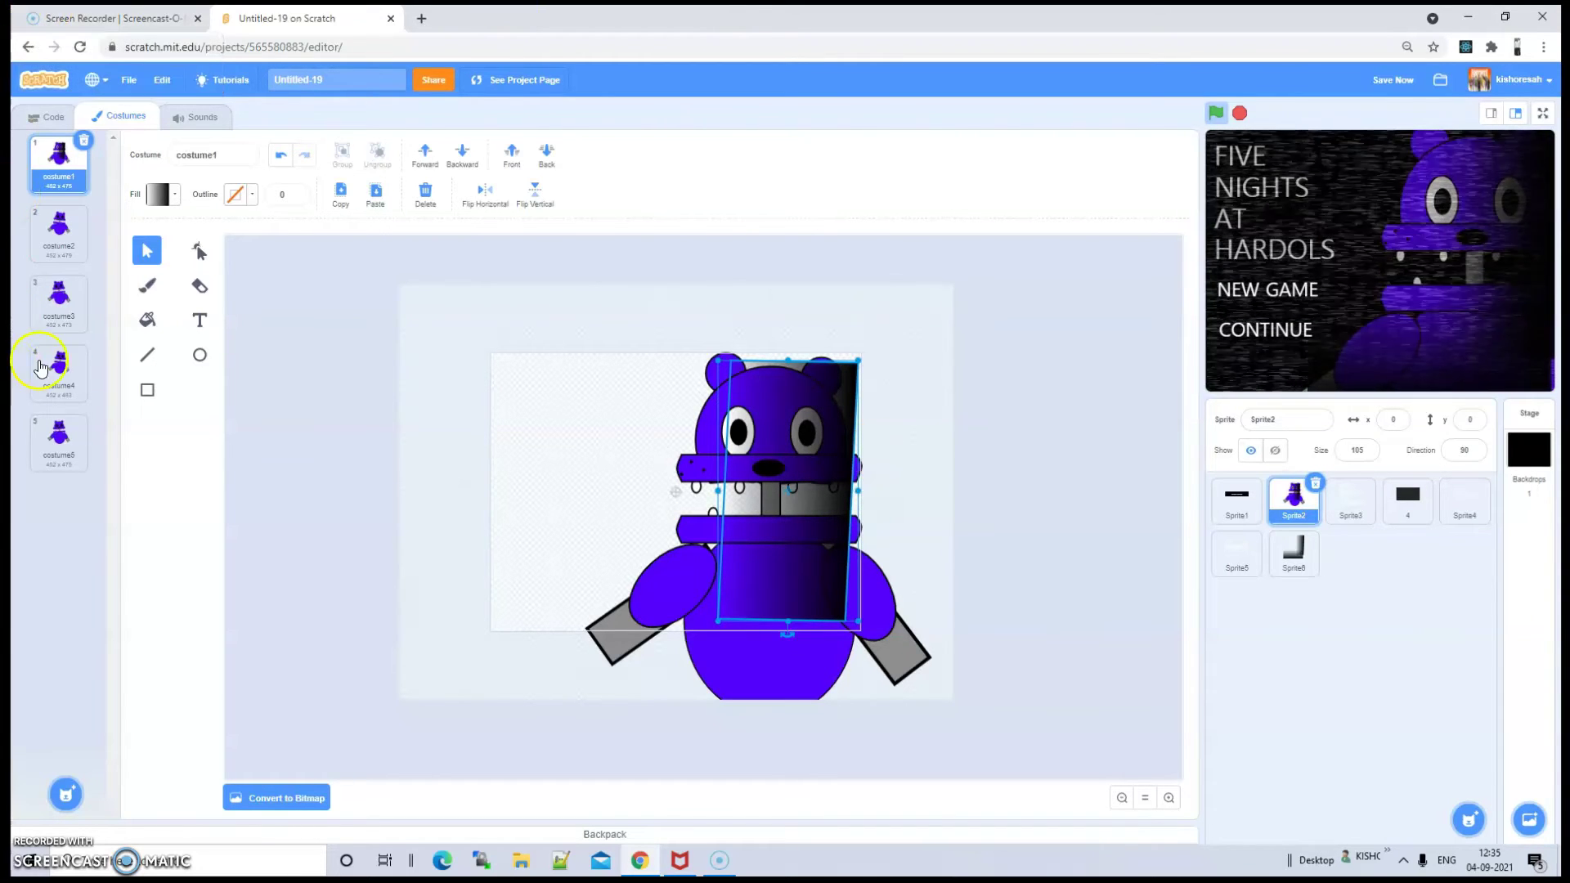
Tilt the character's whole head, including both jaws, further counter-clockwise in costume5
click(72, 435)
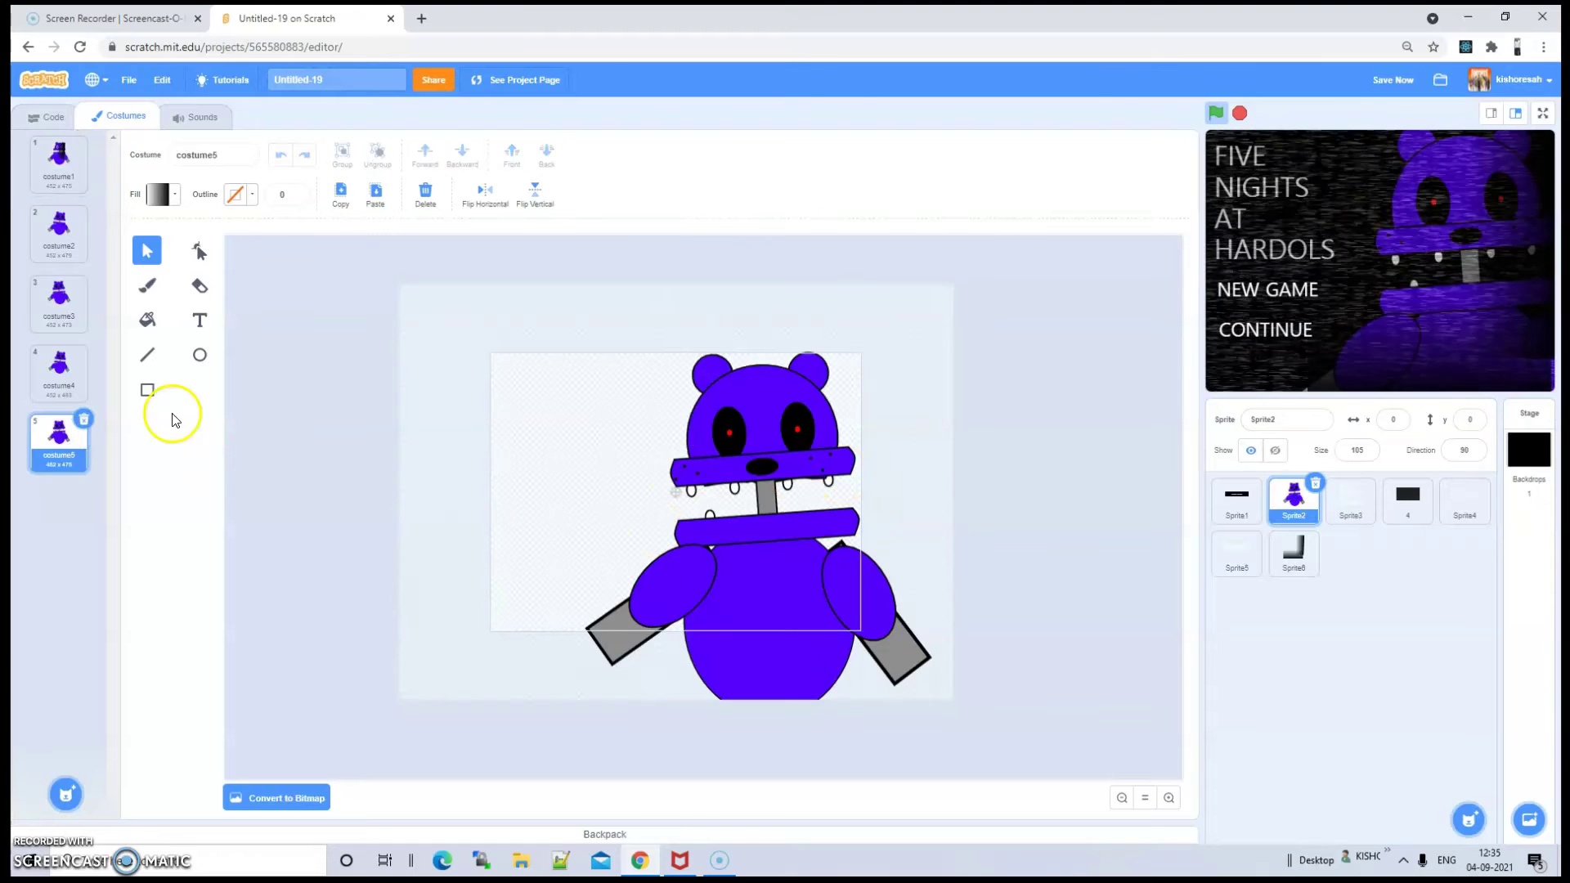
drag(624, 379, 951, 518)
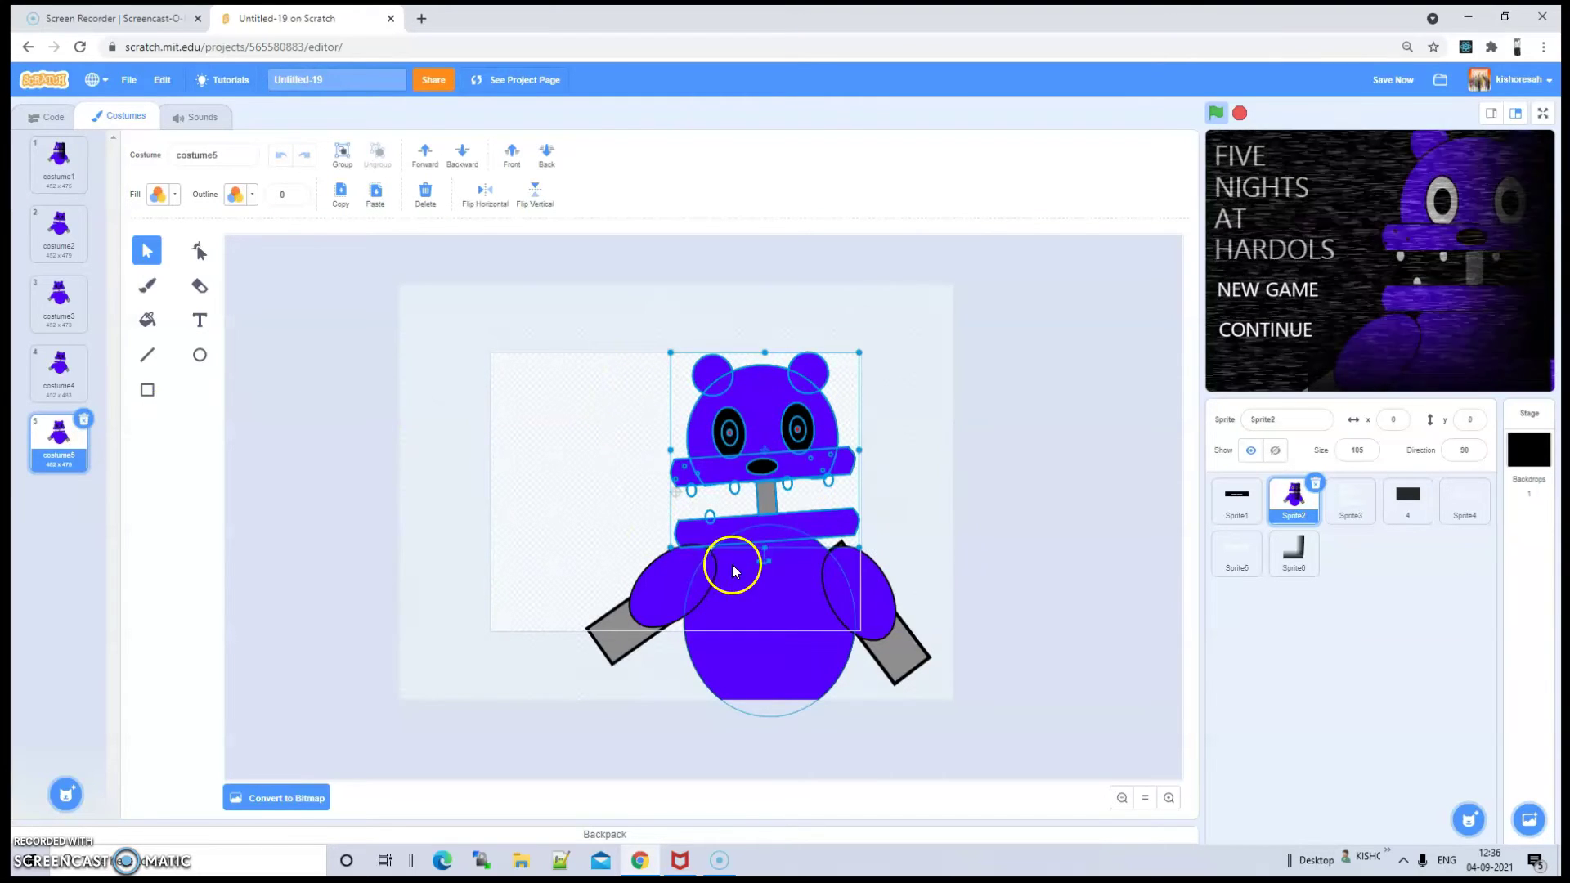
drag(755, 567, 760, 531)
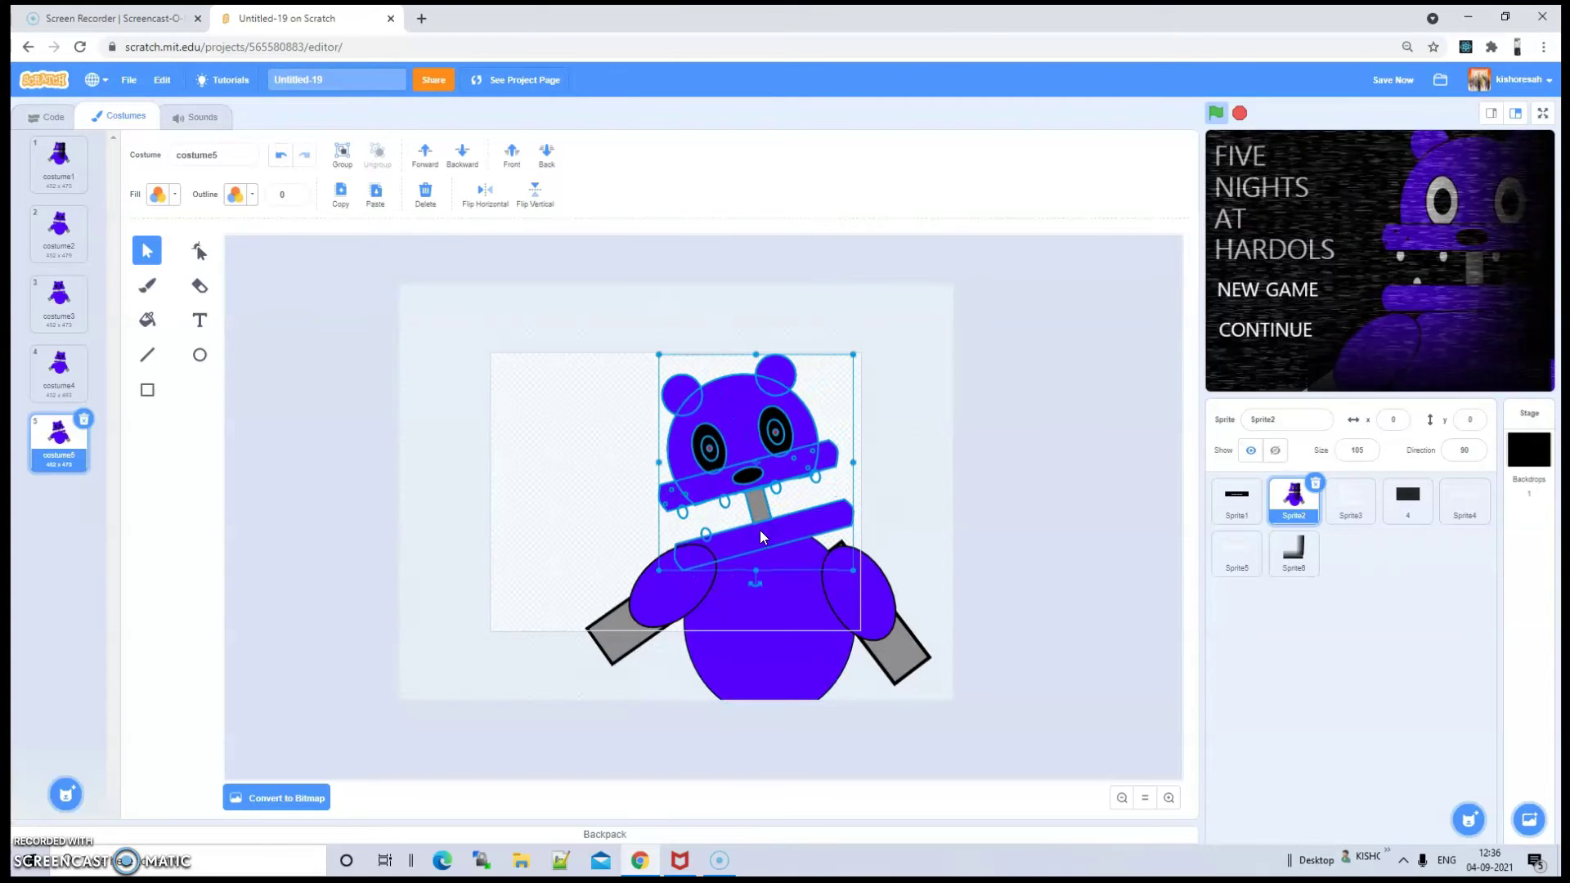
click(496, 455)
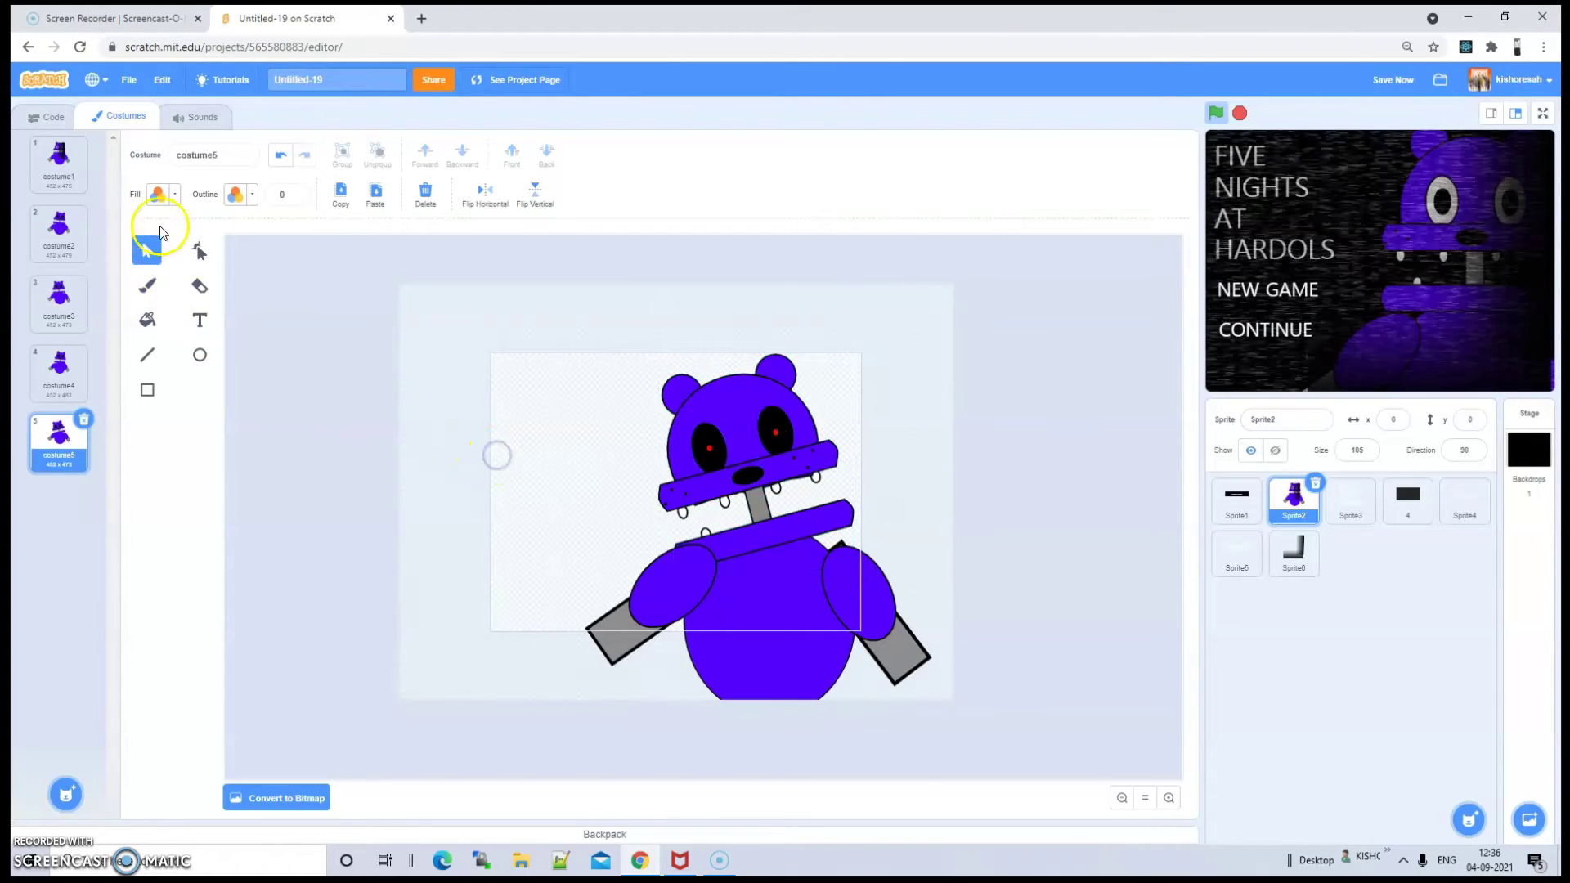
Set the second-to-last costume switch in the character's SCARY GAME loop to costume5, with the final switch on costume1
click(39, 123)
scroll(484, 375, down, 5)
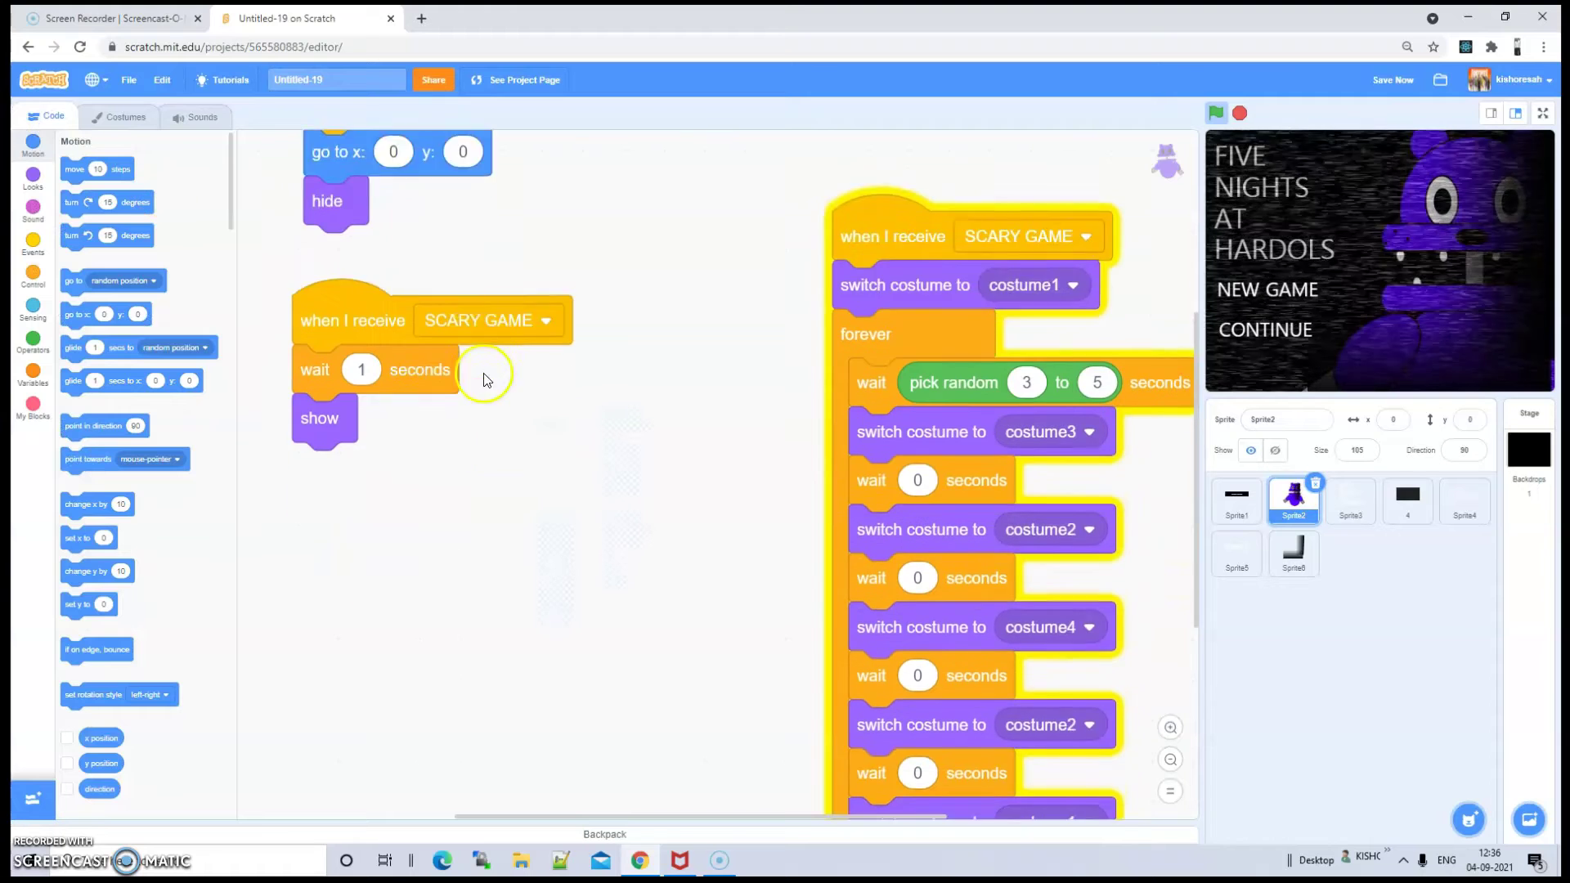
scroll(552, 487, up, 4)
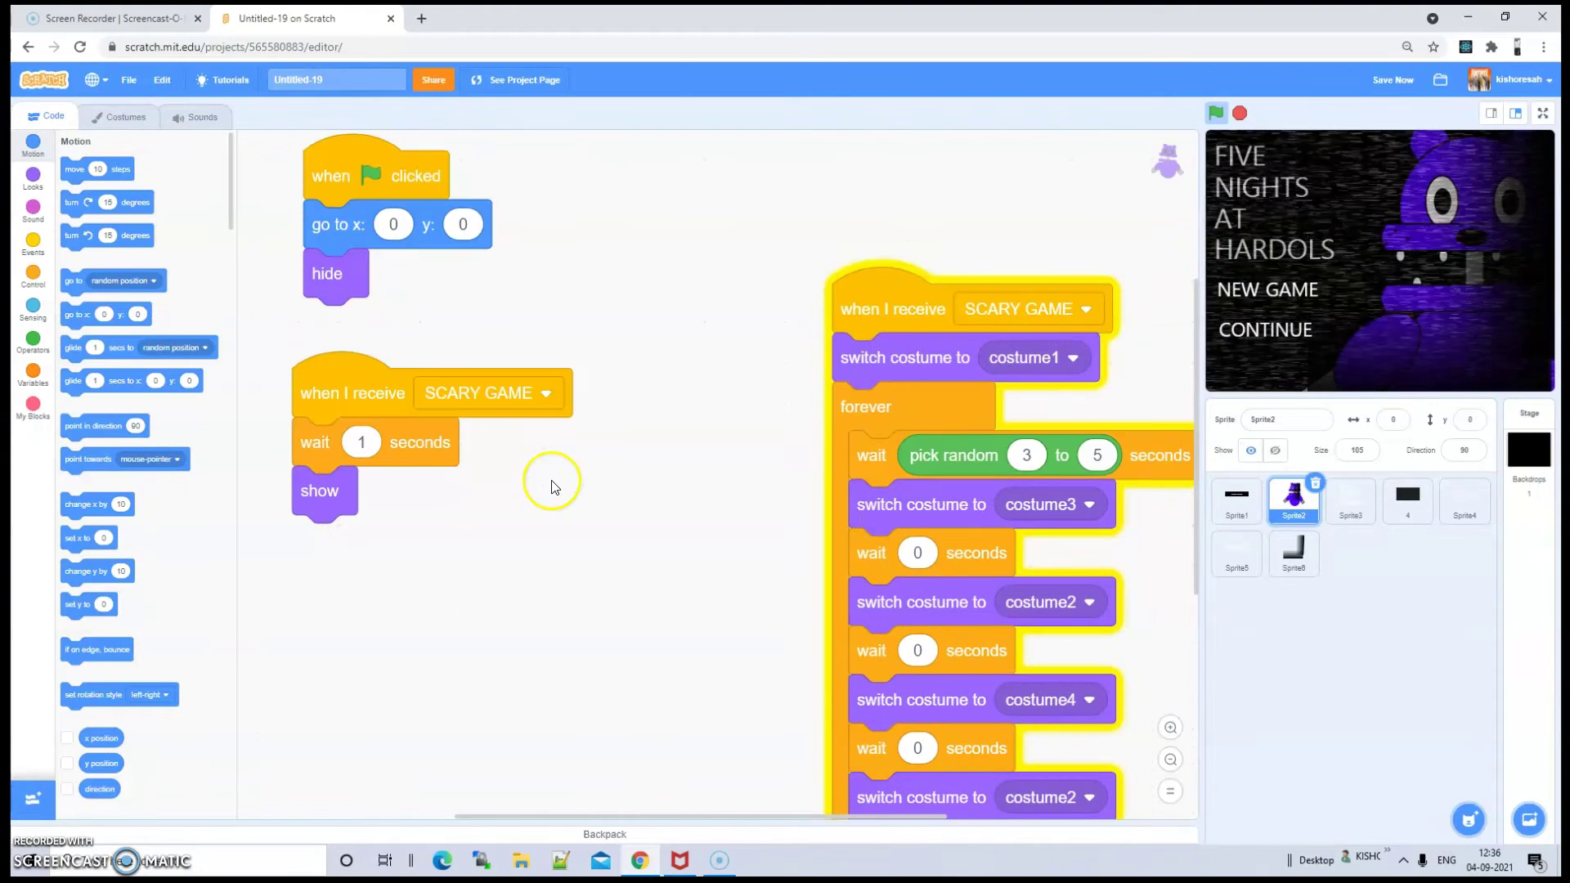
drag(851, 294, 728, 292)
click(933, 490)
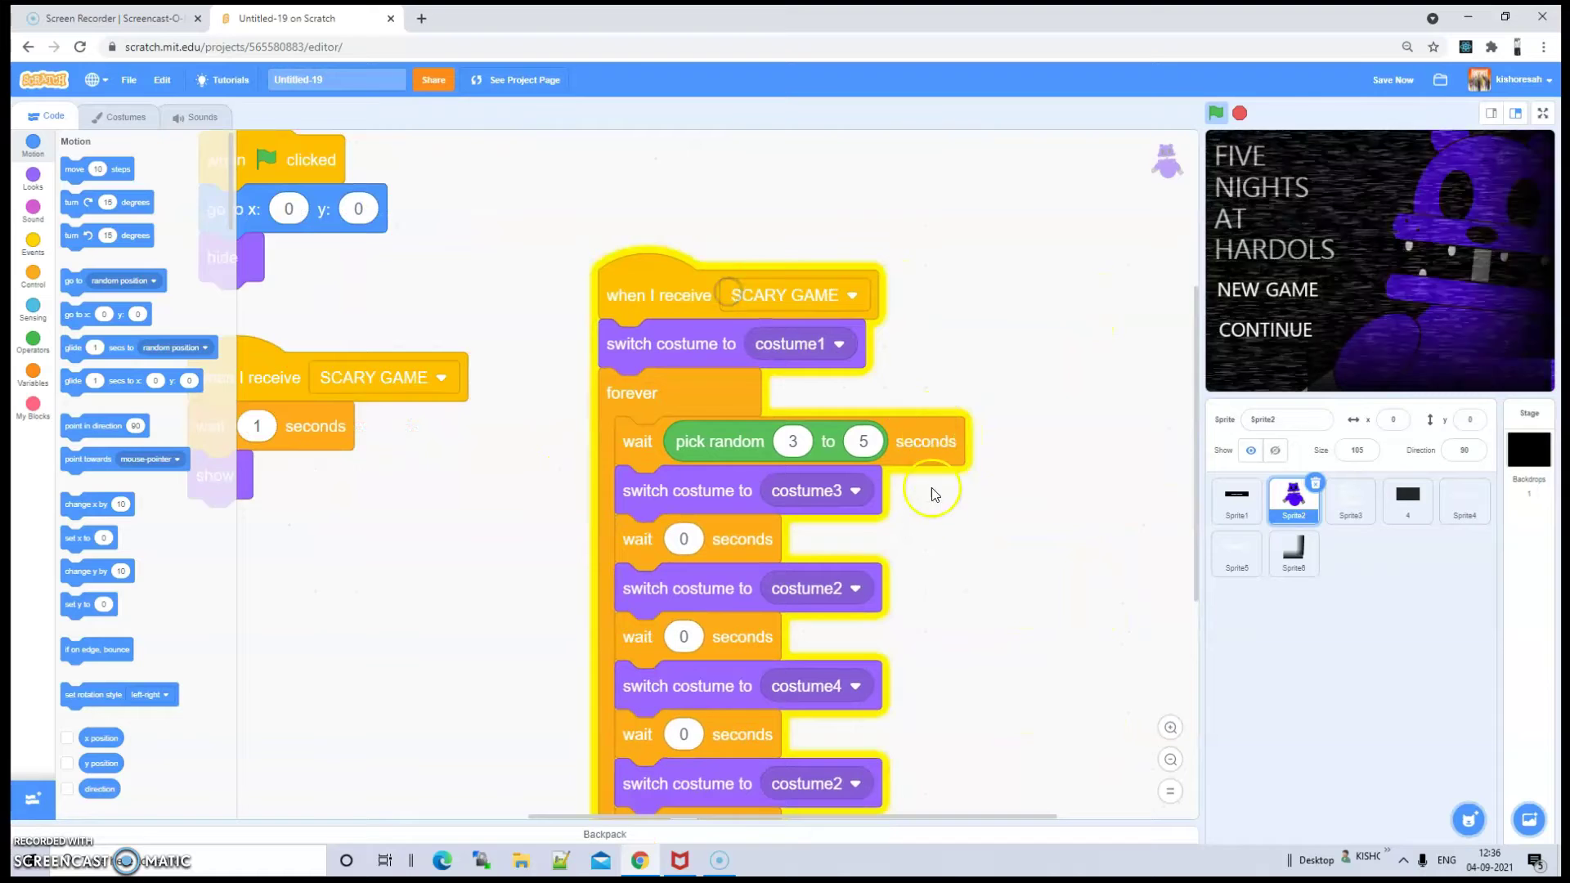
scroll(925, 515, down, 5)
scroll(856, 508, up, 1)
click(853, 516)
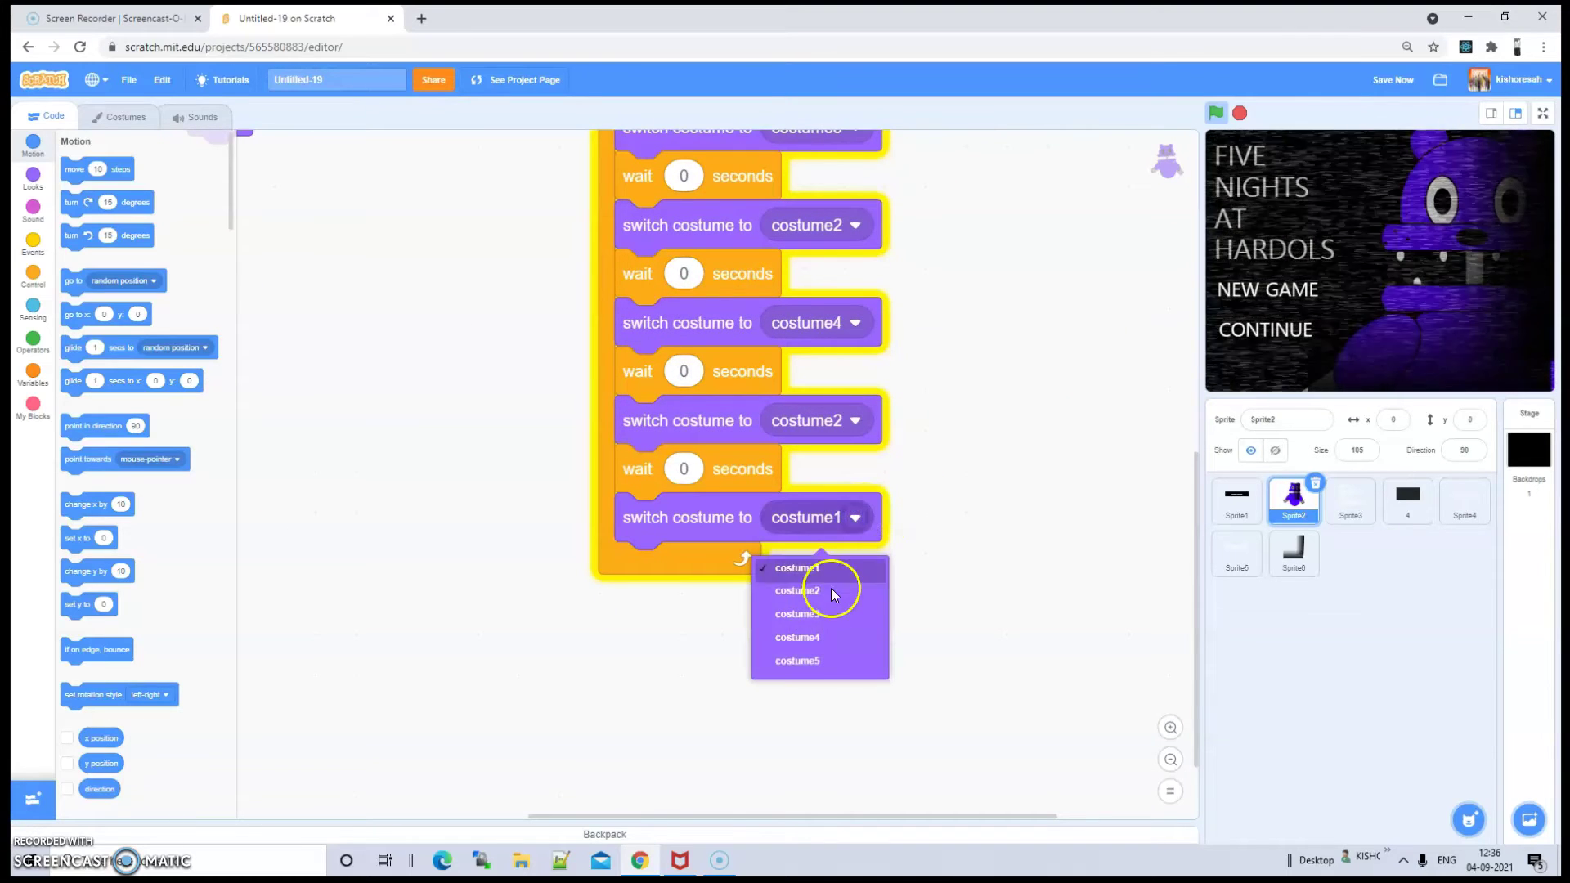
click(826, 655)
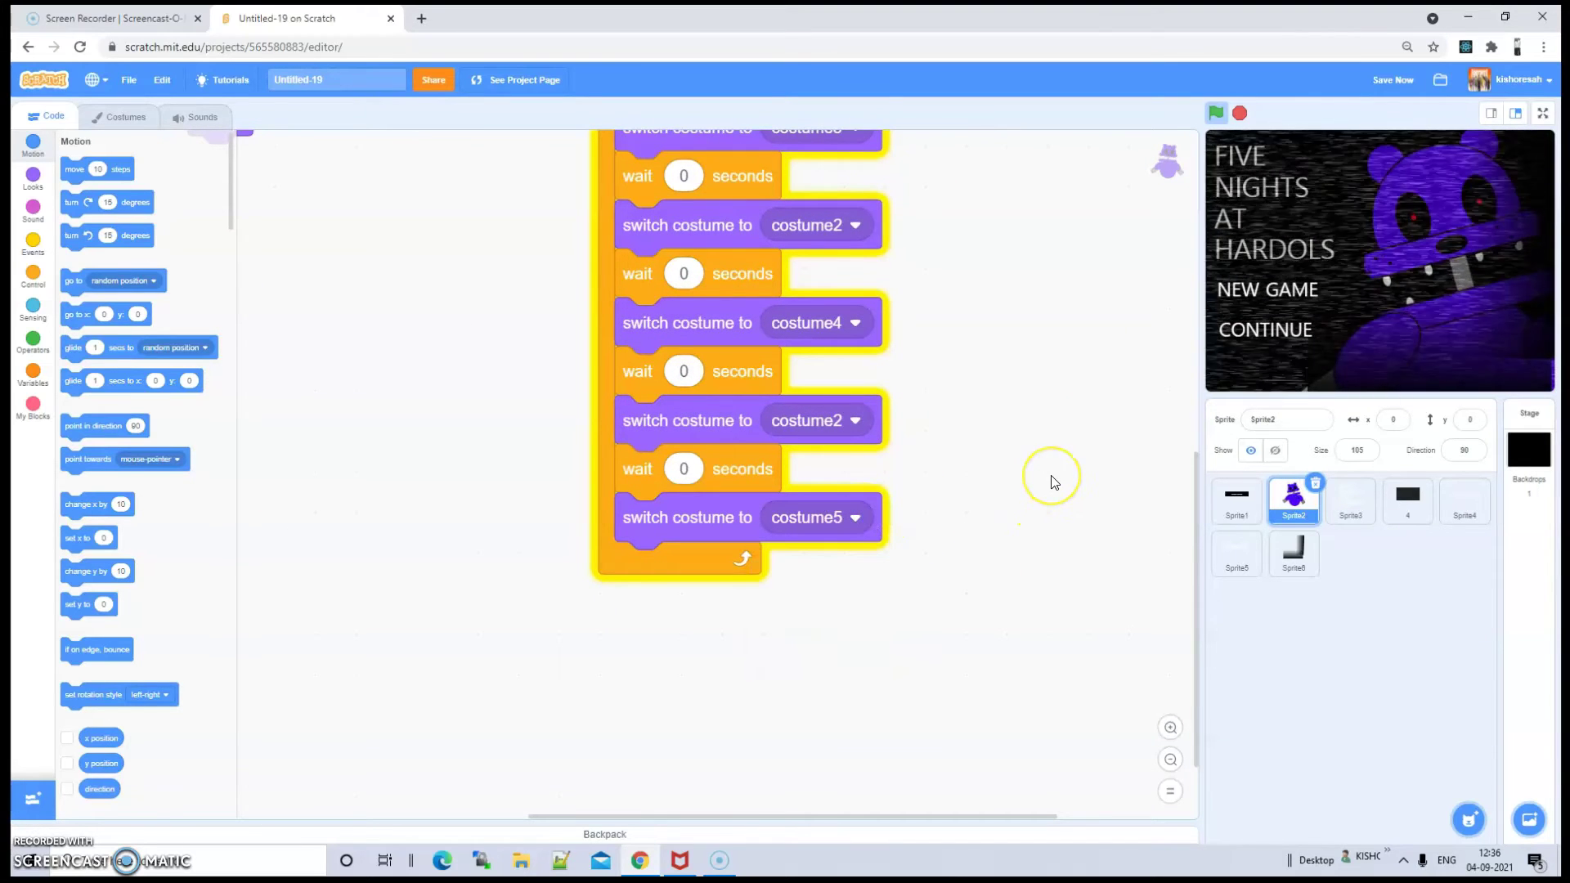
click(827, 518)
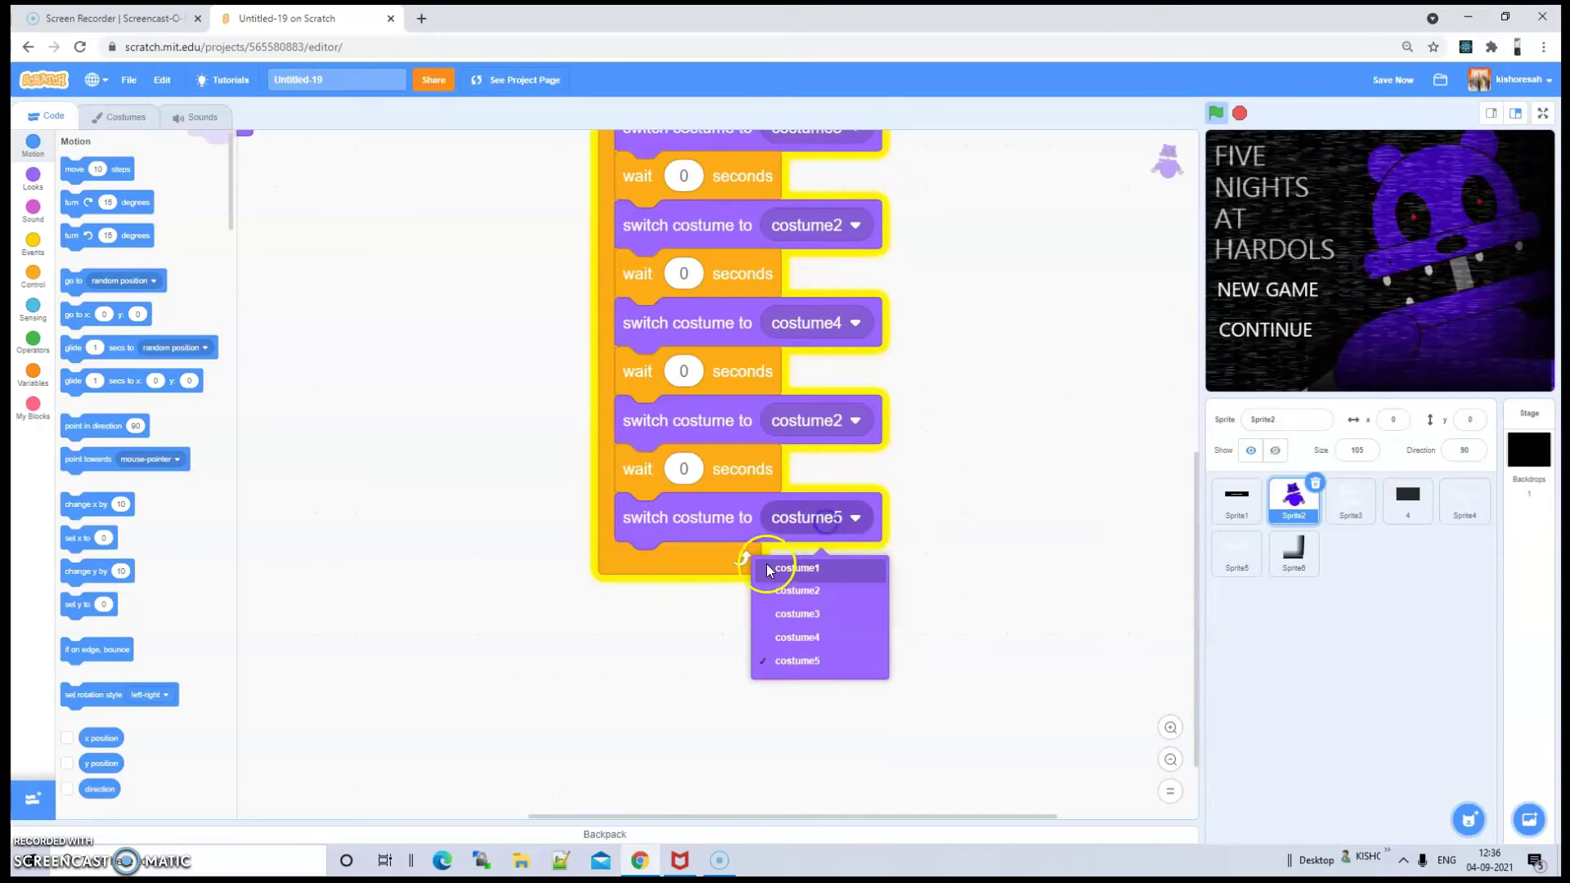
click(772, 563)
click(836, 424)
click(838, 550)
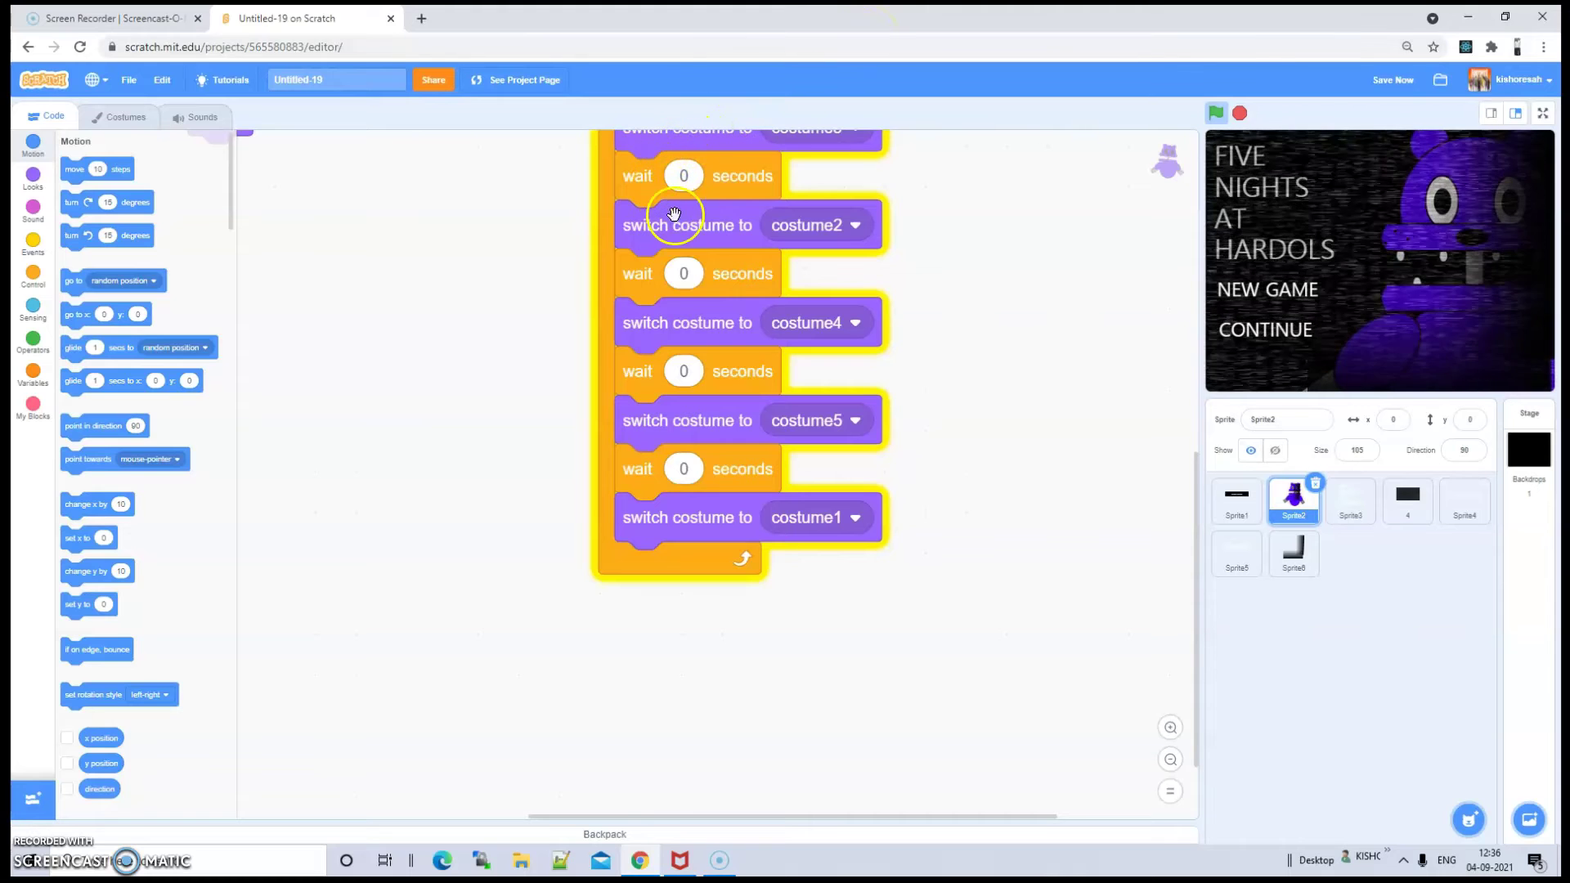
Set the wait just before the costume5 switch to 0.1 seconds
click(685, 372)
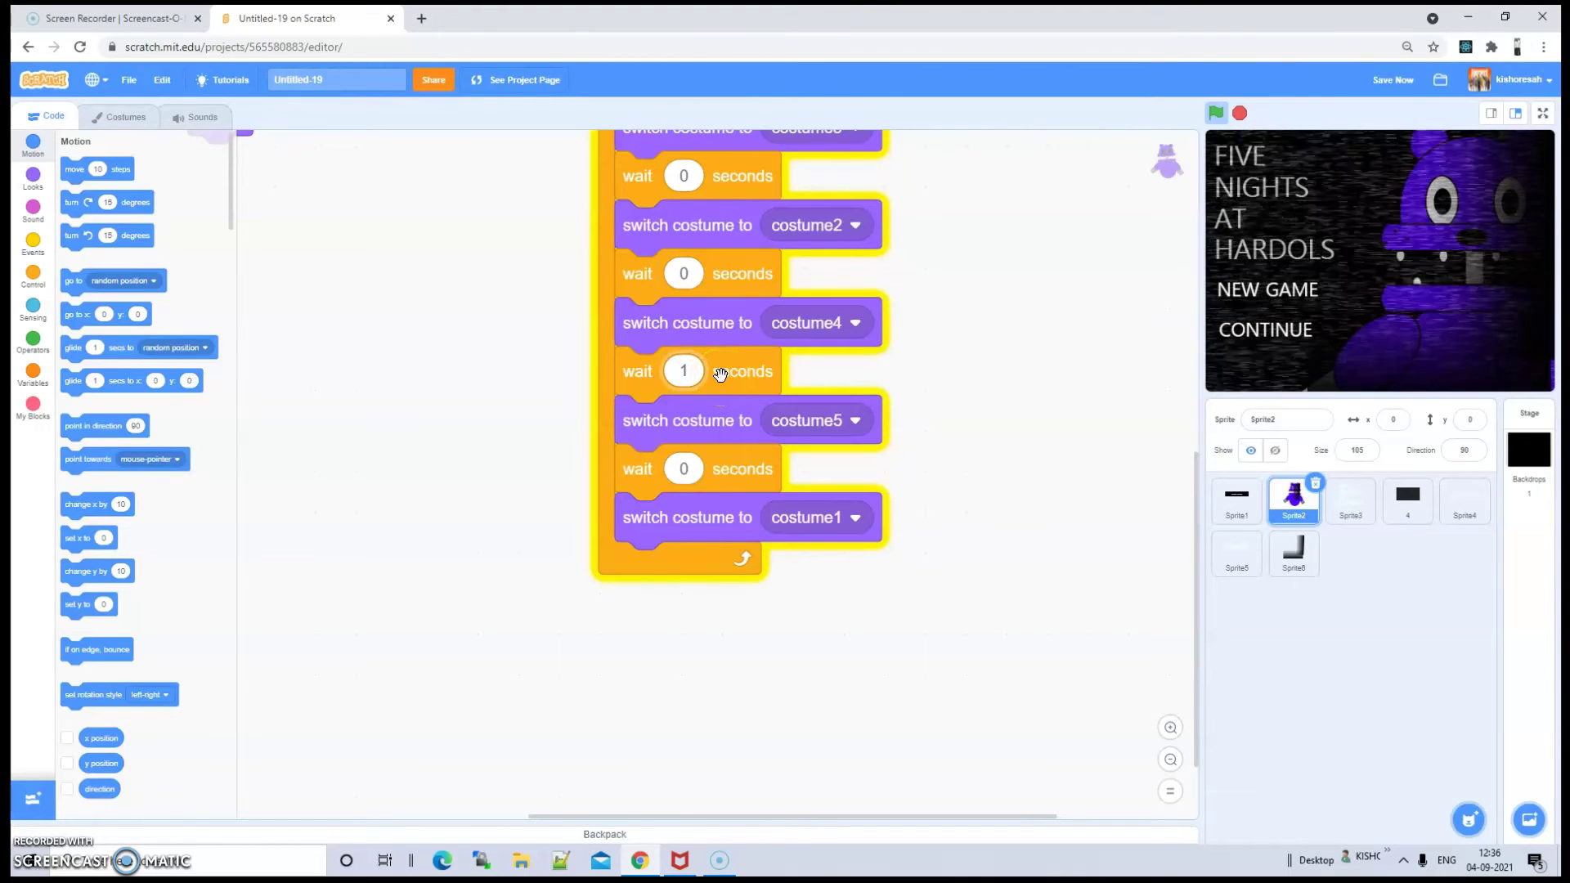
text(0.1)
click(1004, 365)
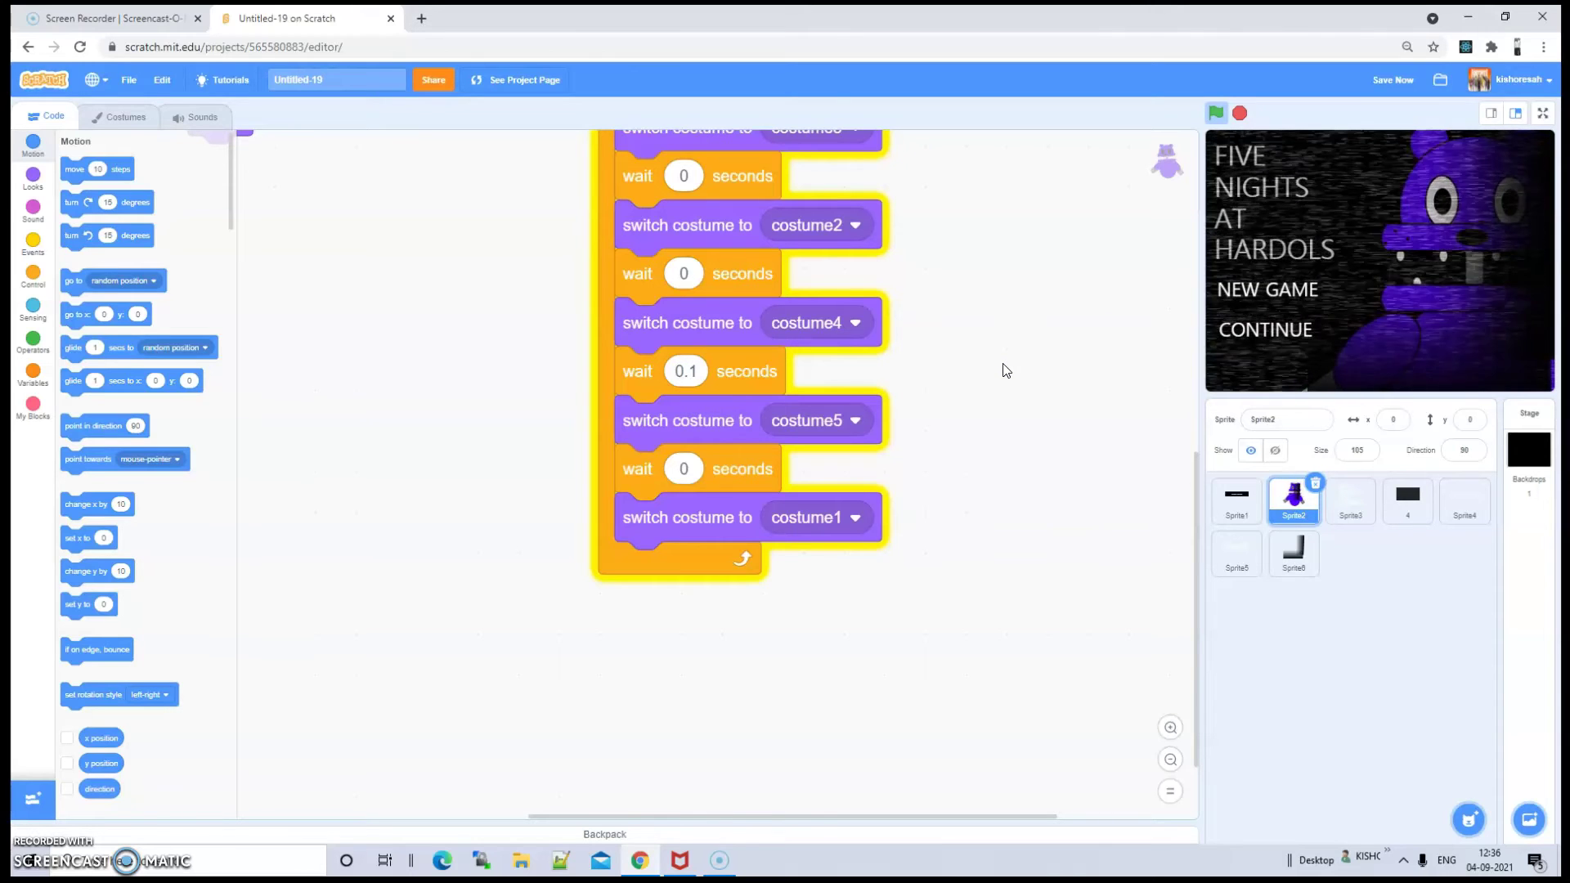
click(918, 375)
click(778, 387)
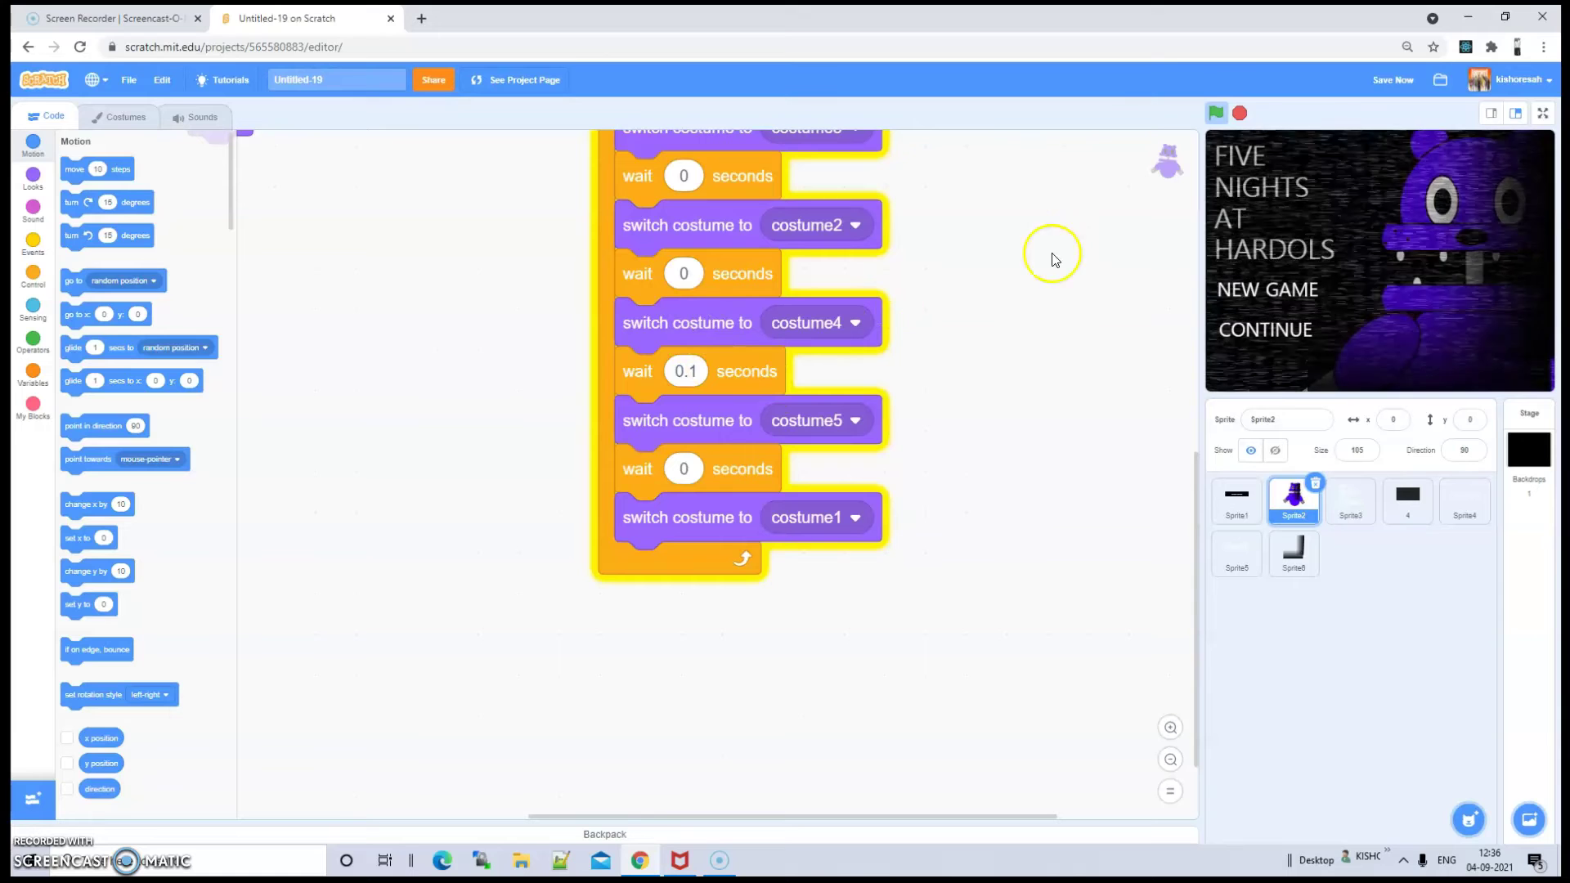
click(1246, 288)
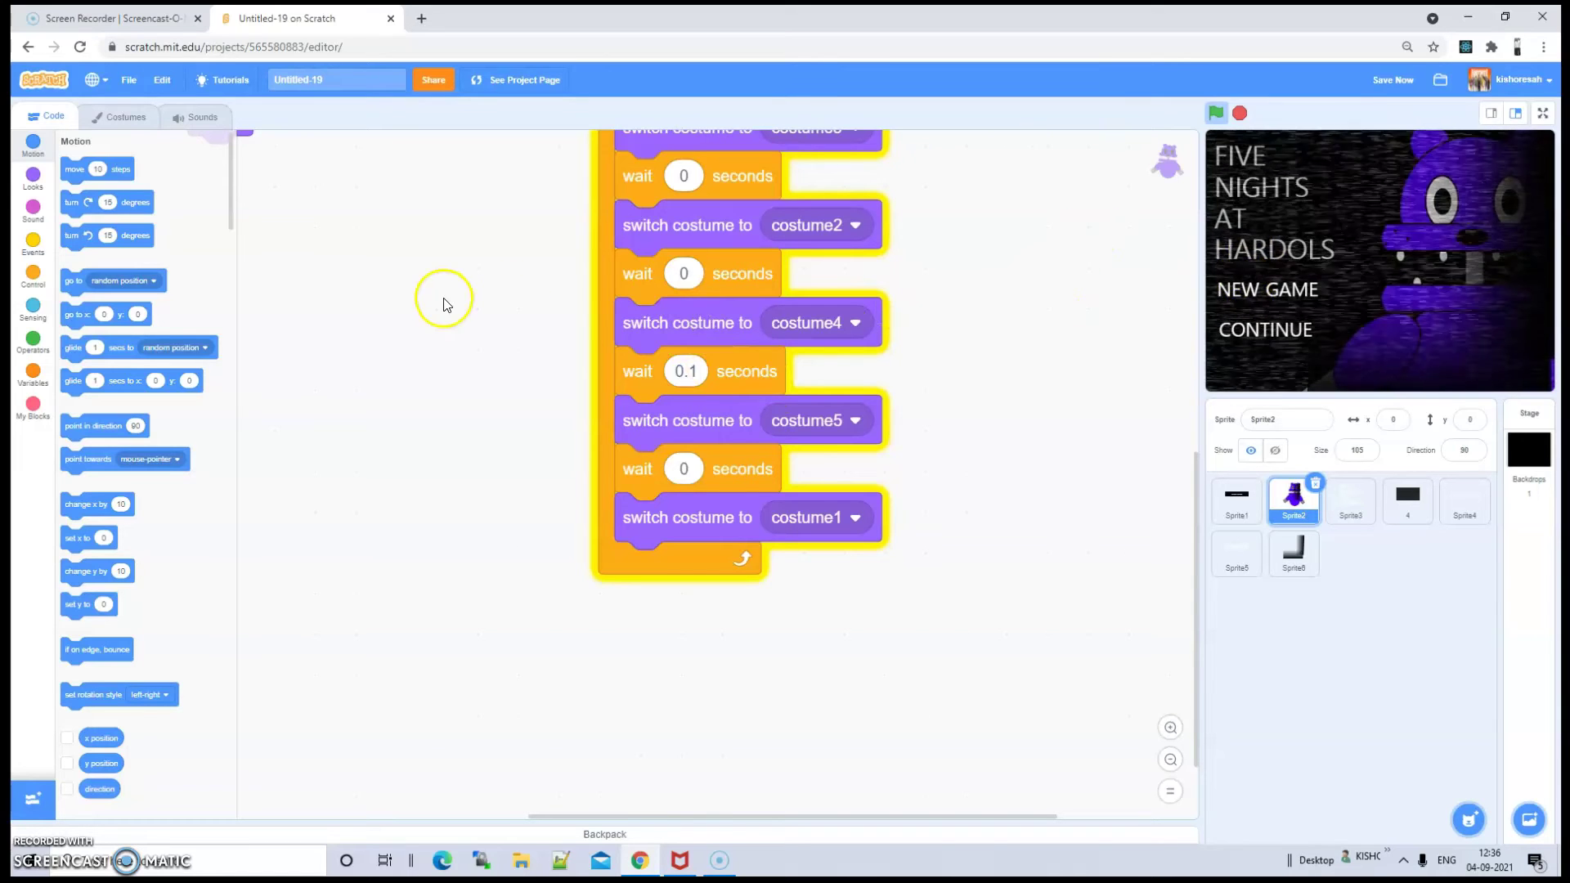
Copy the gradient bar from costume1 into costume2 and shift it slightly left over the character's head and torso
click(123, 119)
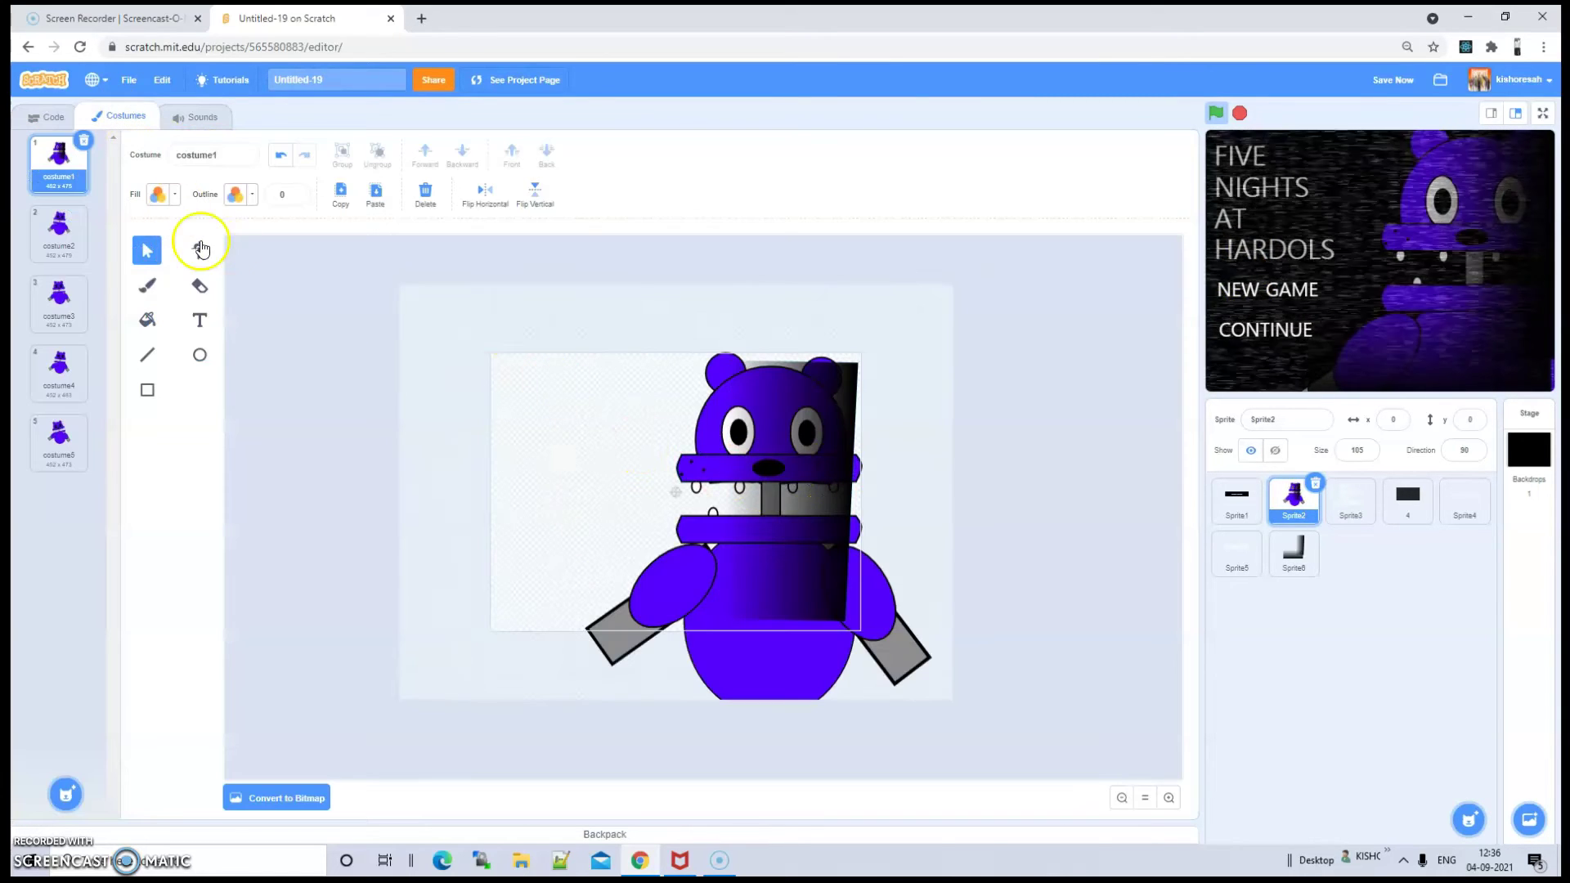
click(835, 420)
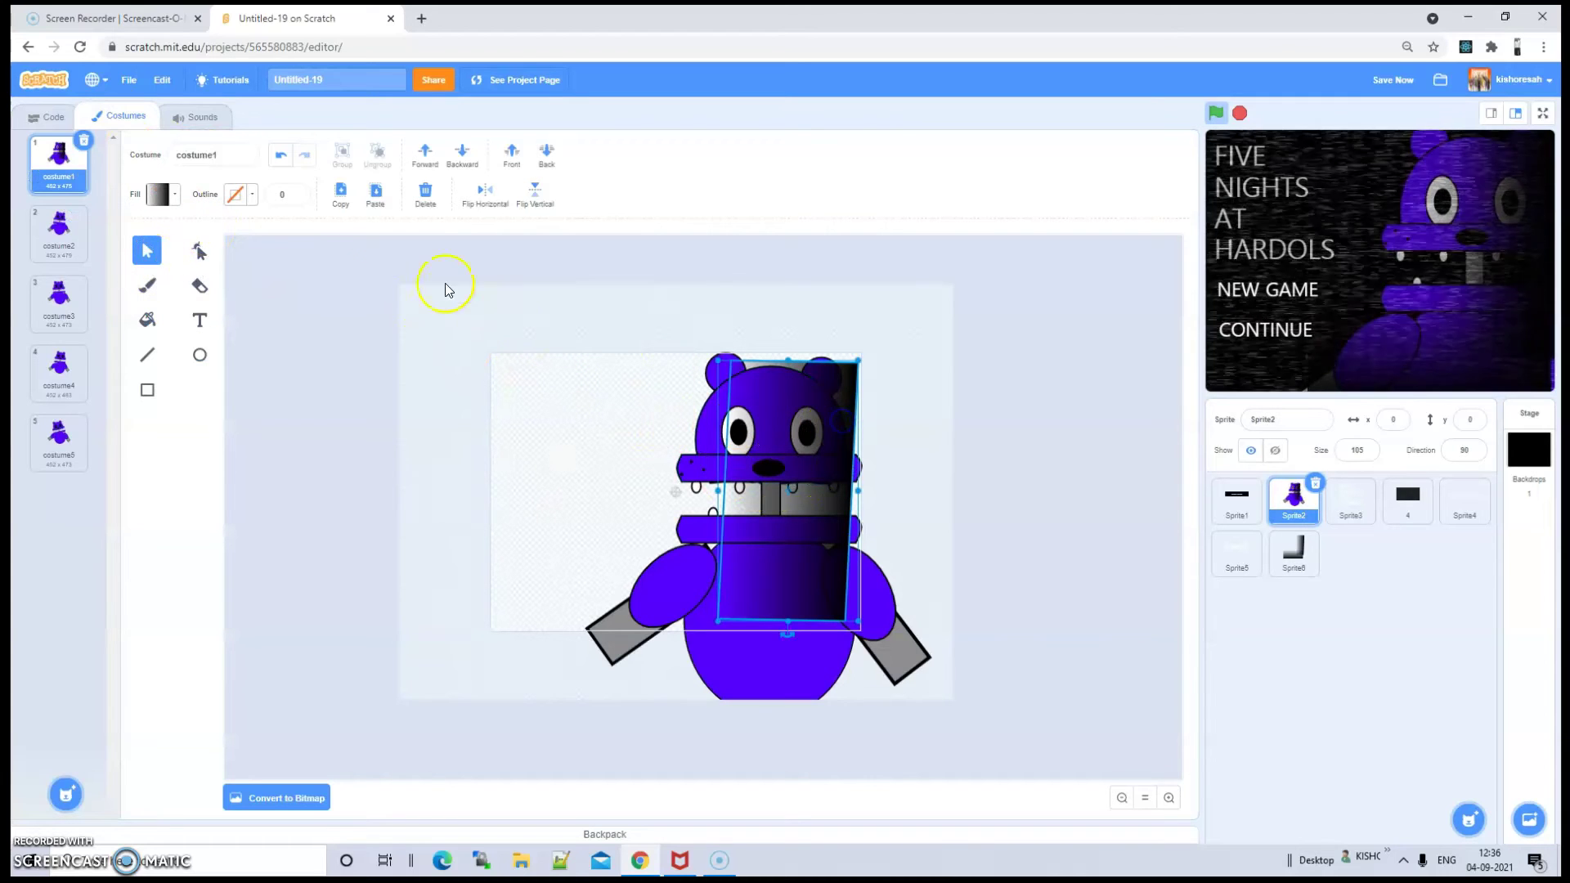
click(341, 201)
click(49, 238)
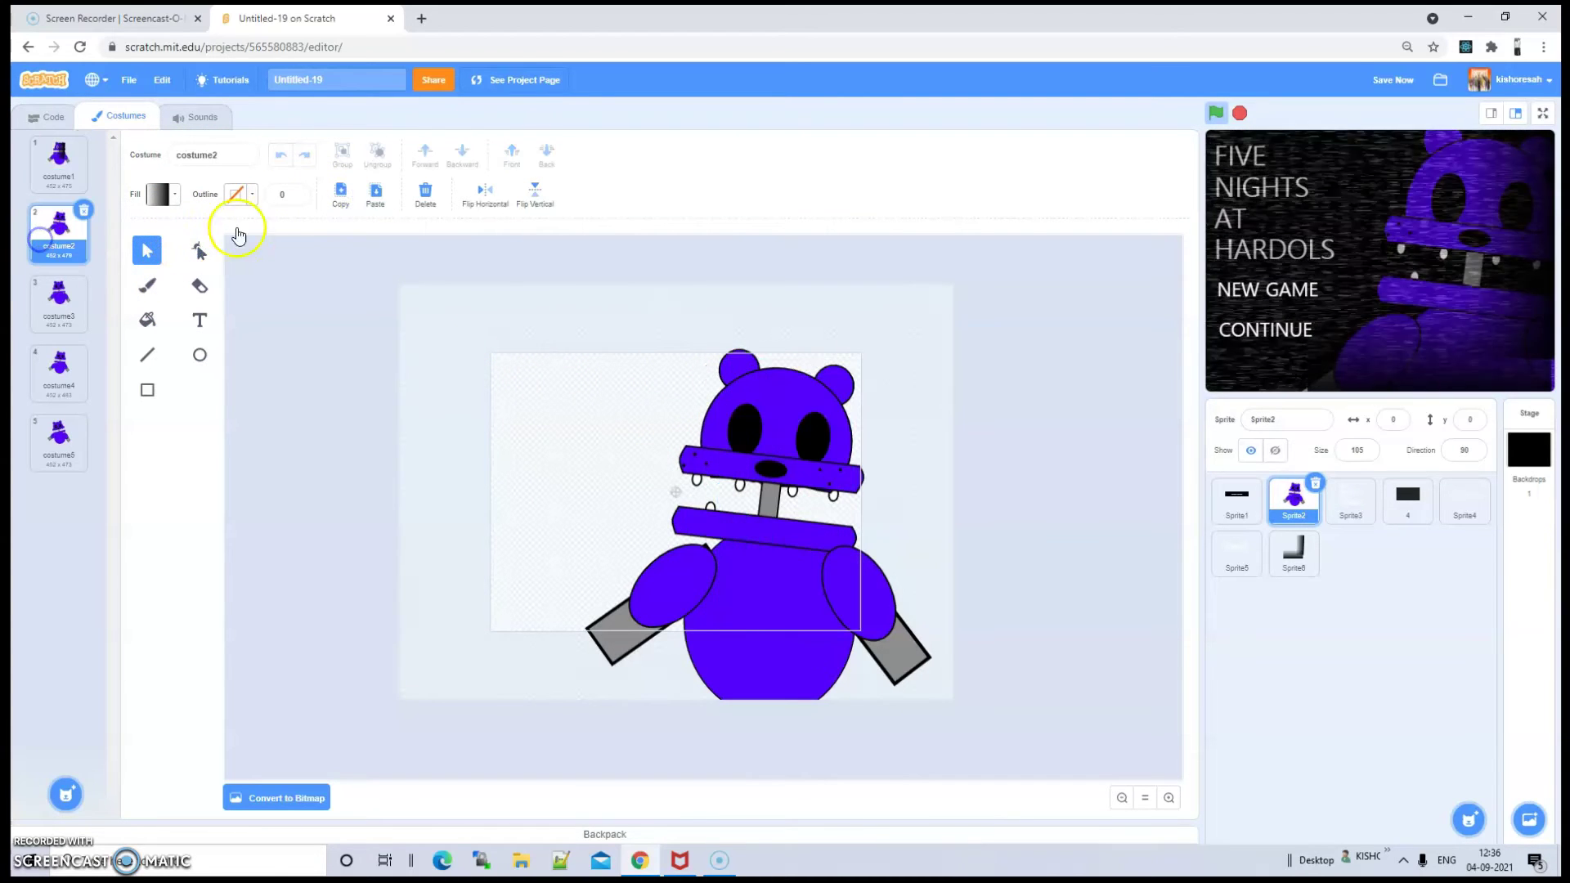
click(376, 194)
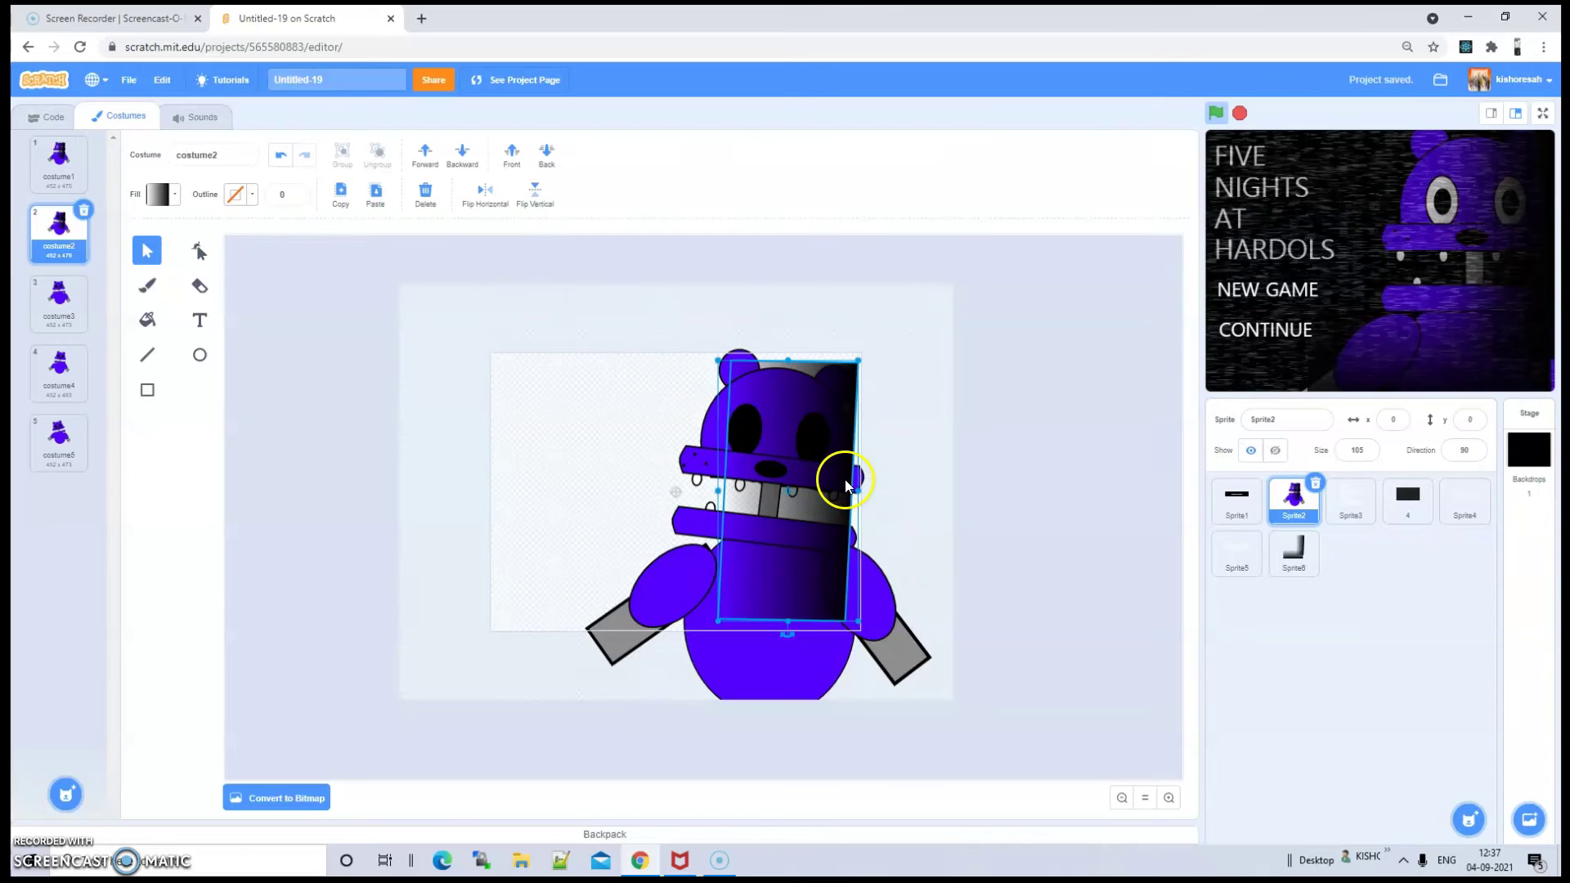
drag(824, 492, 814, 497)
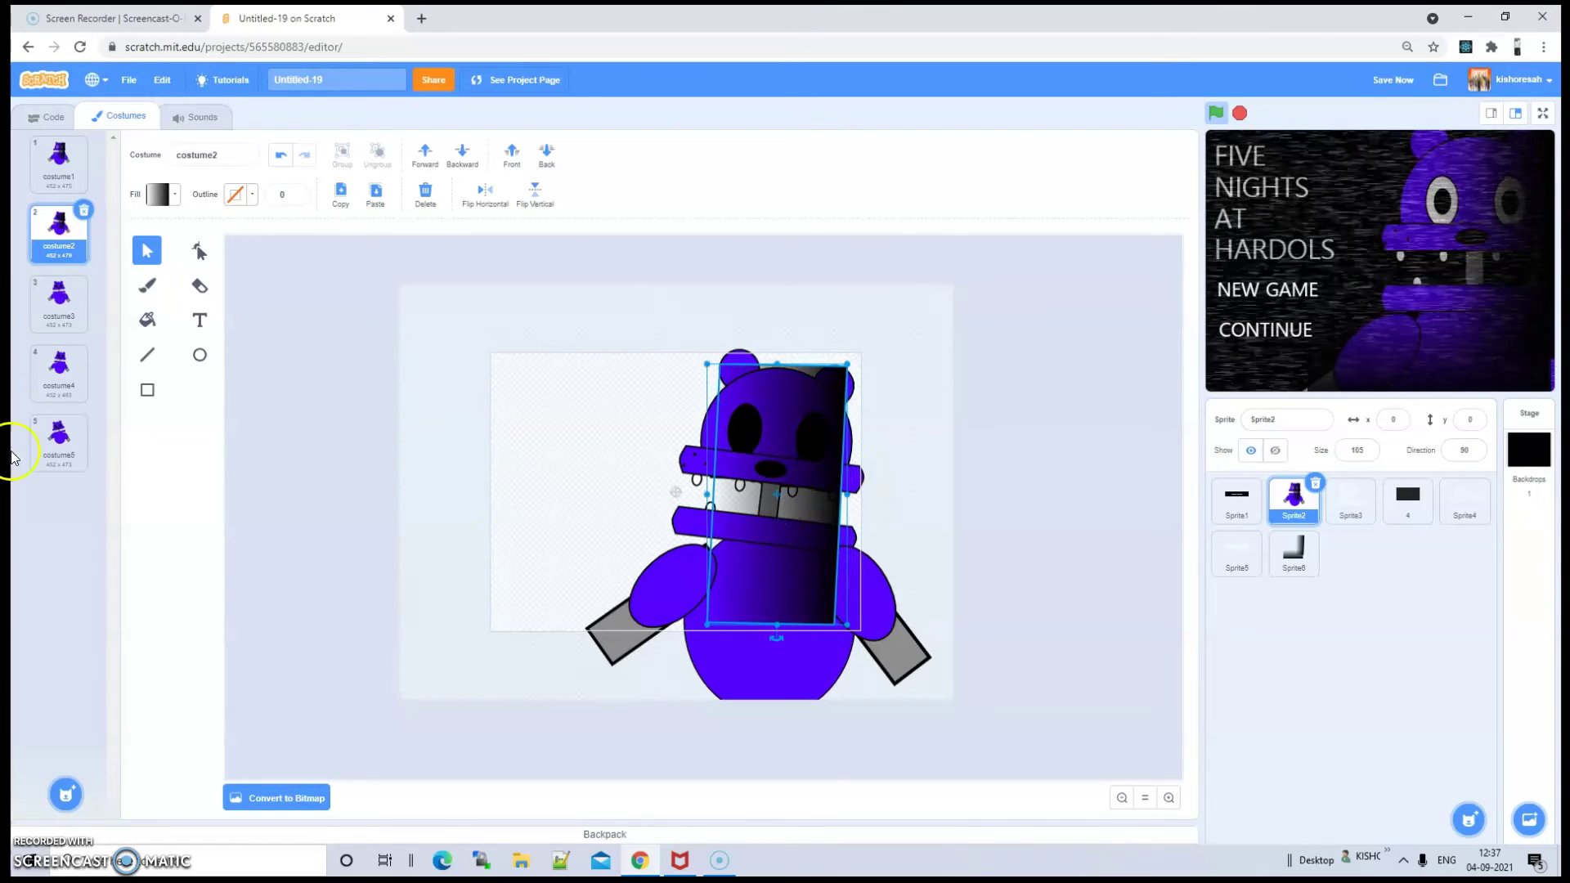
Paste the gradient bar into costume3, shifted left over the character's head, and into costume4 at its pasted position
click(50, 309)
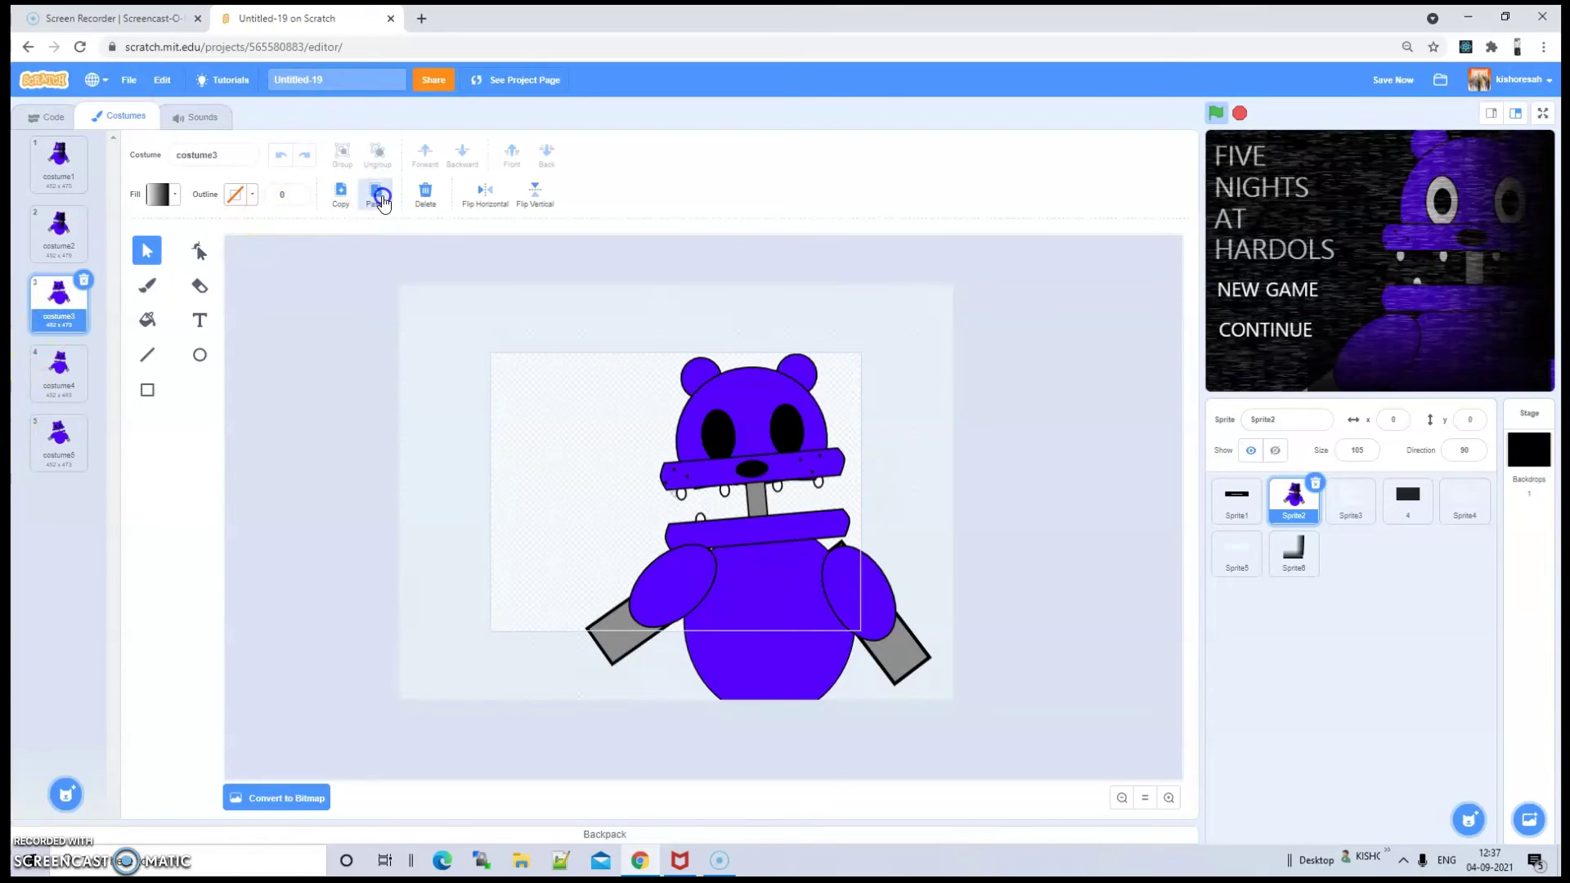
click(376, 195)
drag(778, 431, 755, 443)
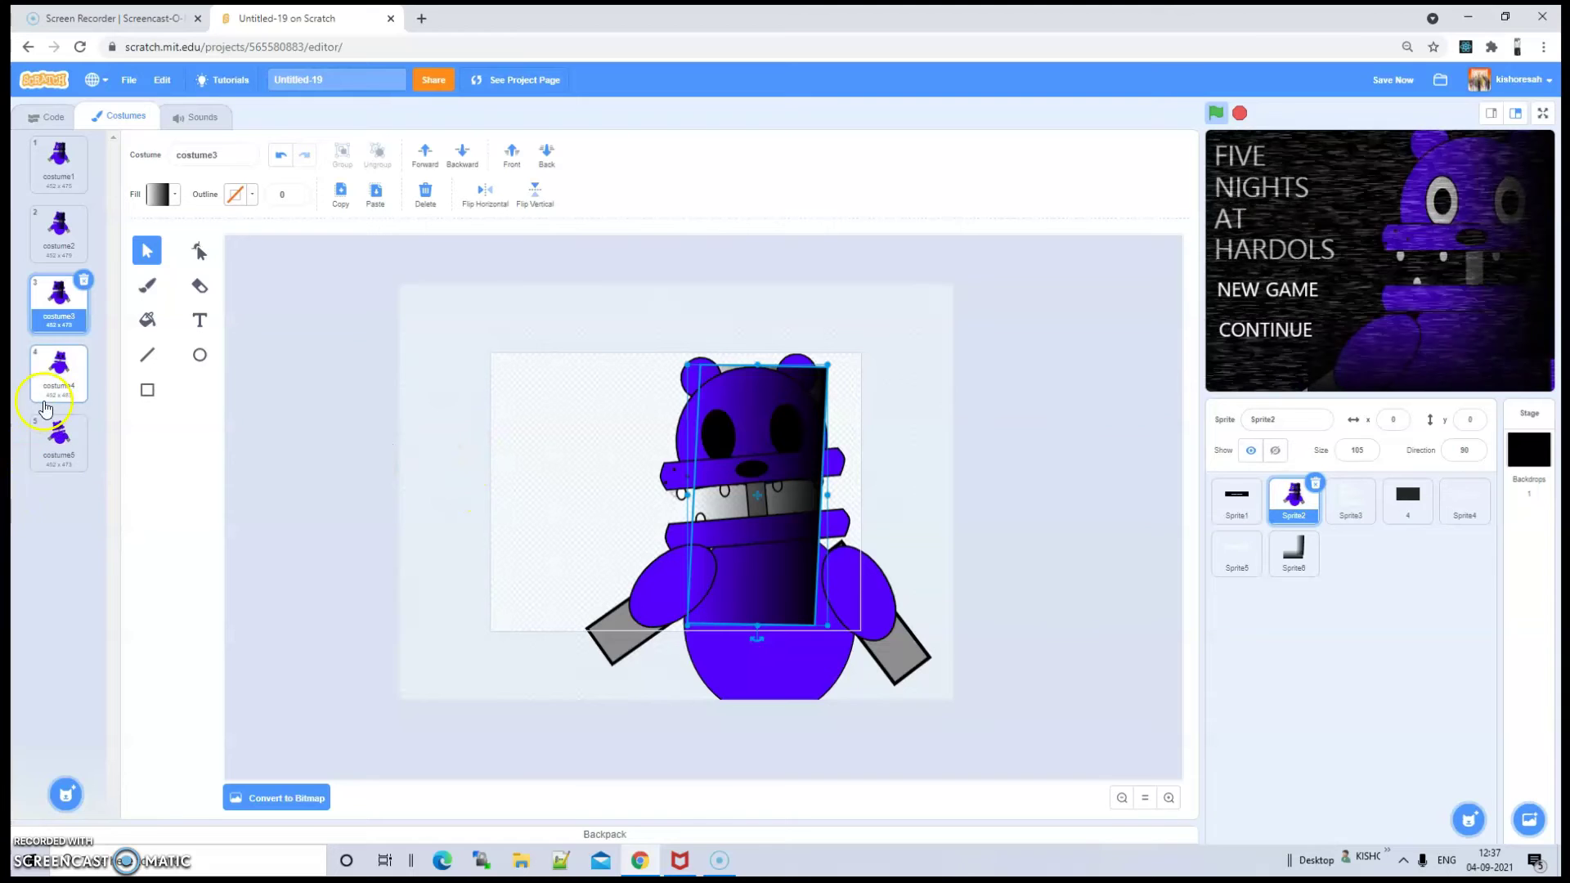
click(45, 408)
click(376, 192)
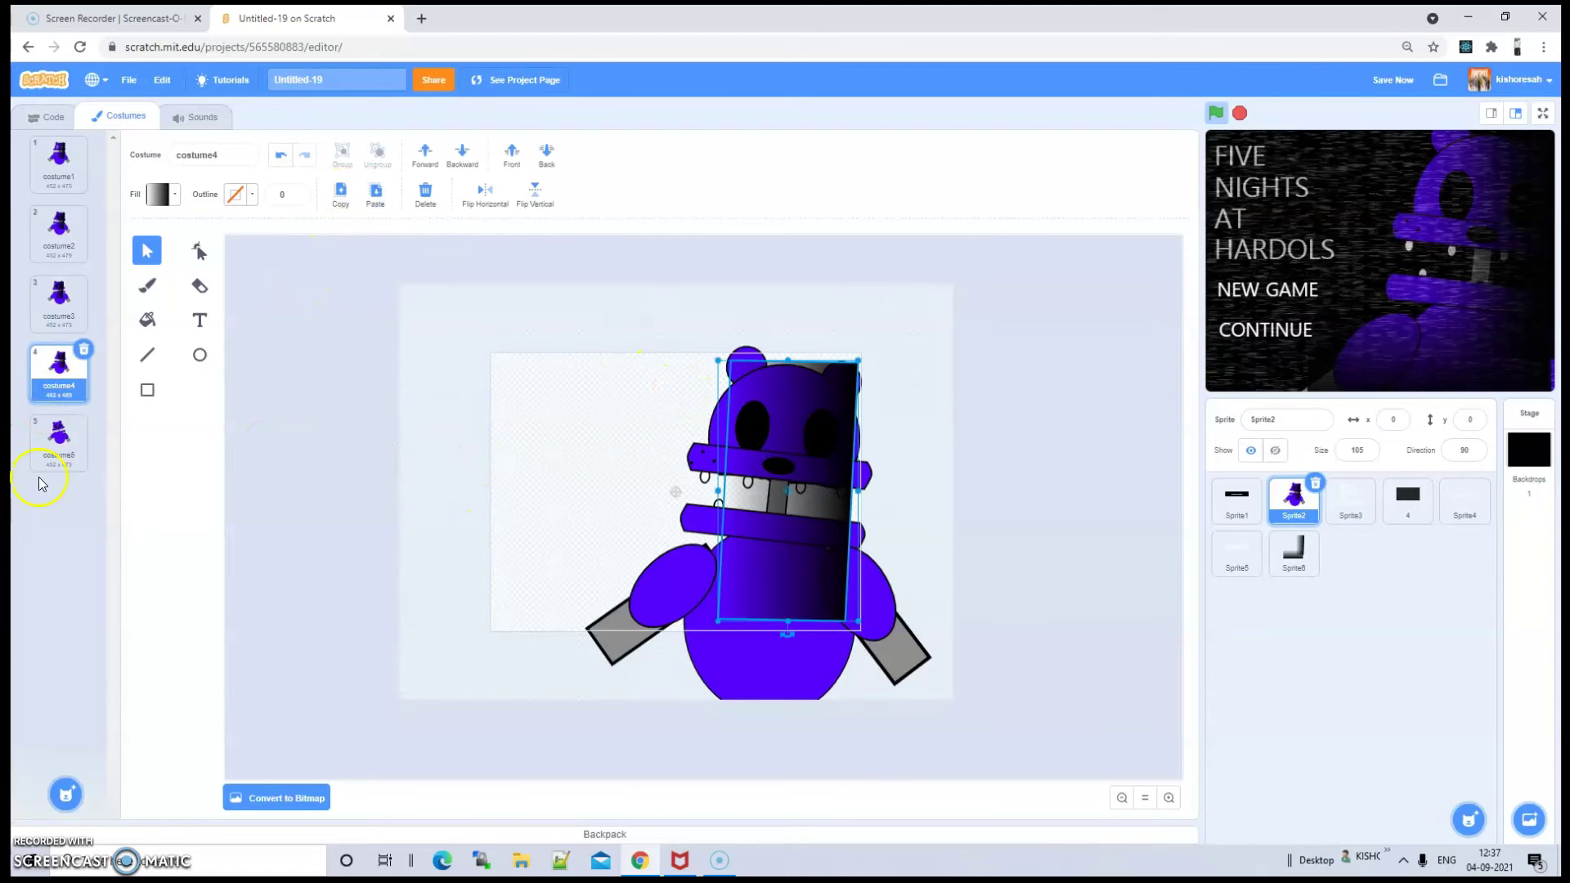
Paste the gradient bar into costume5 and stretch its dark side slightly further to the right
click(49, 459)
click(376, 191)
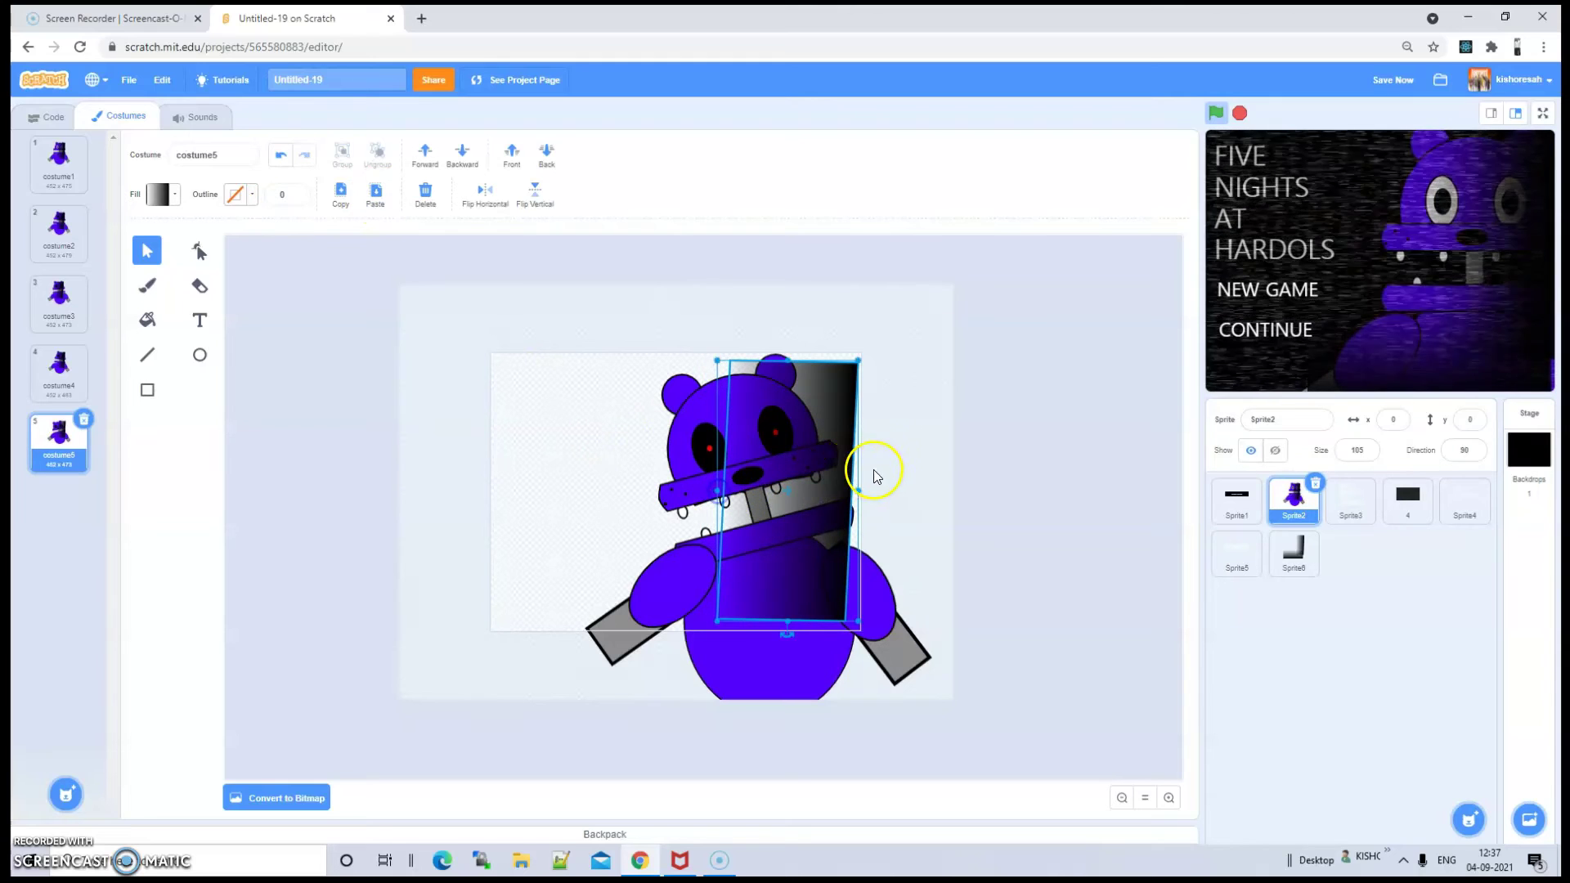
drag(858, 489, 880, 491)
click(553, 383)
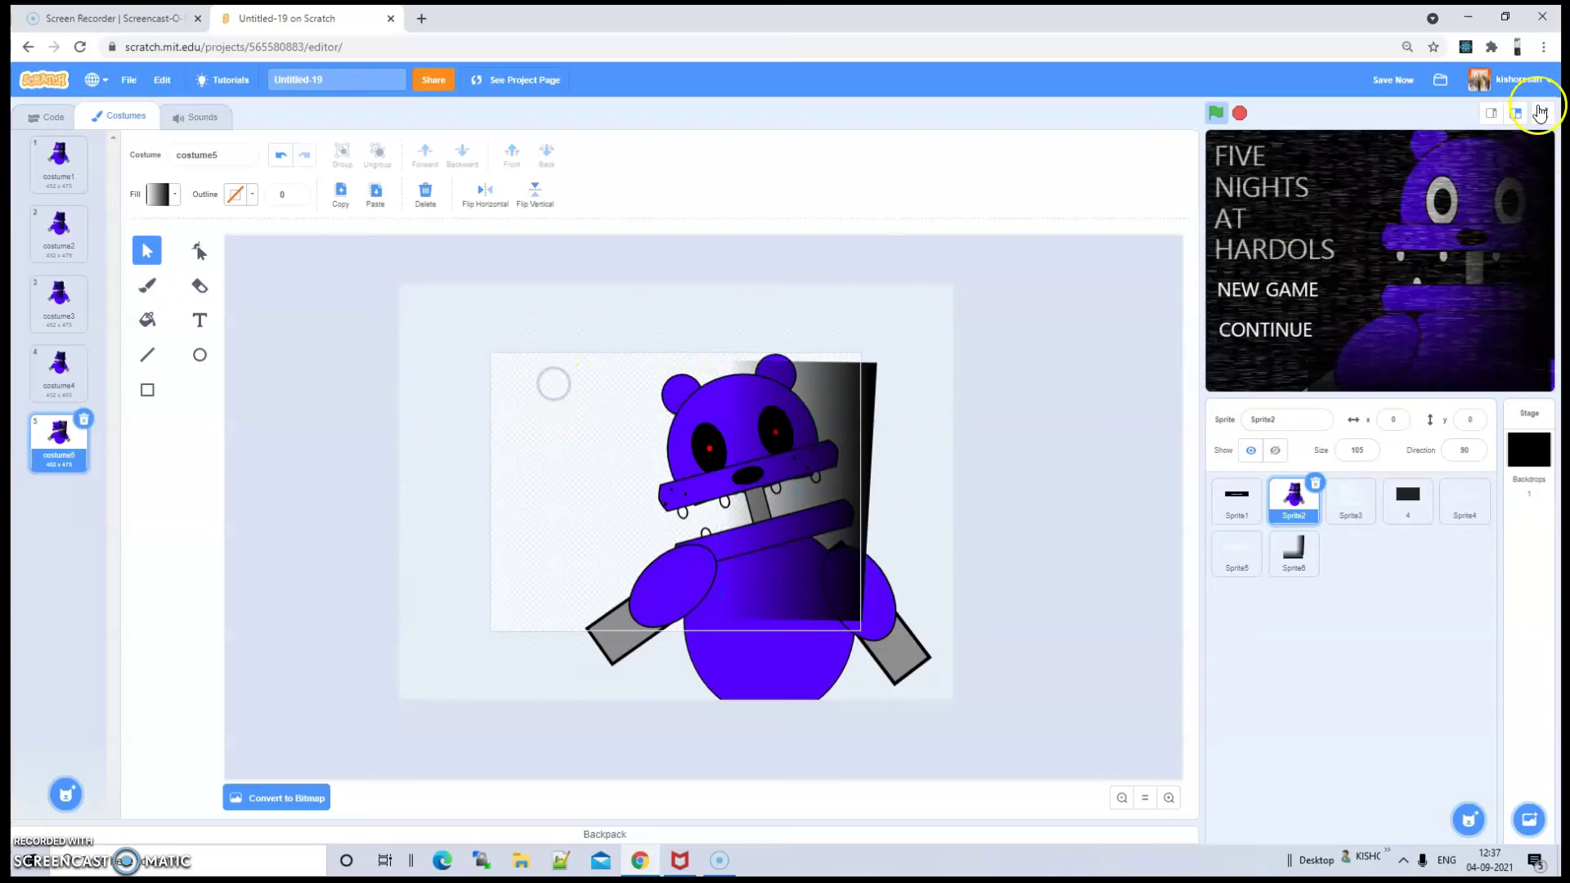
Examine the character's new shading and the NEW GAME hover marker in full screen, and return to the editor
click(1541, 113)
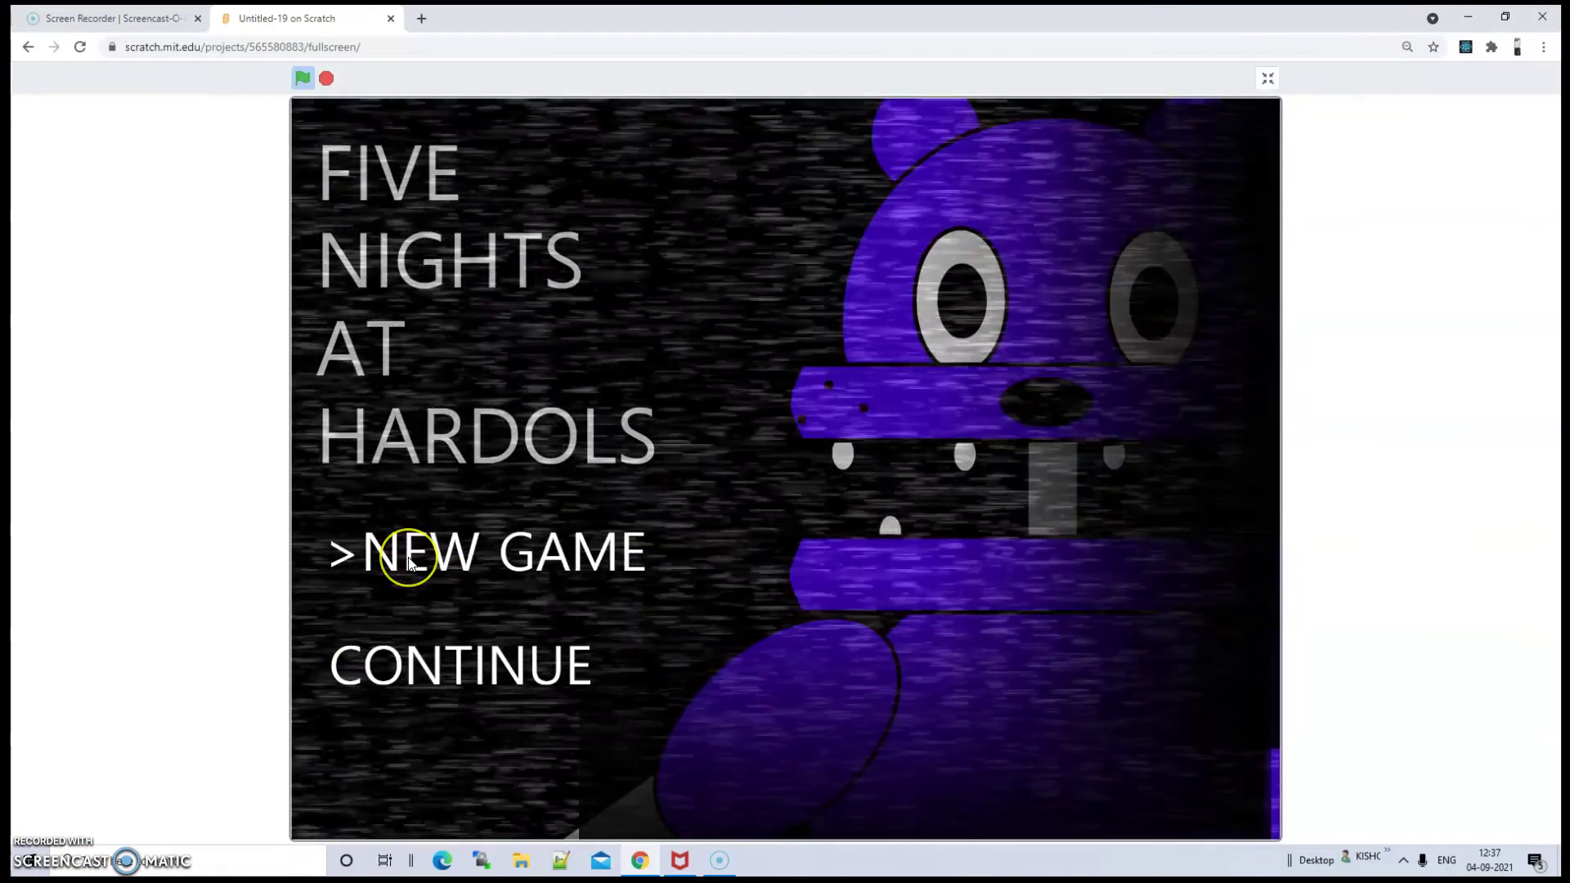
click(716, 877)
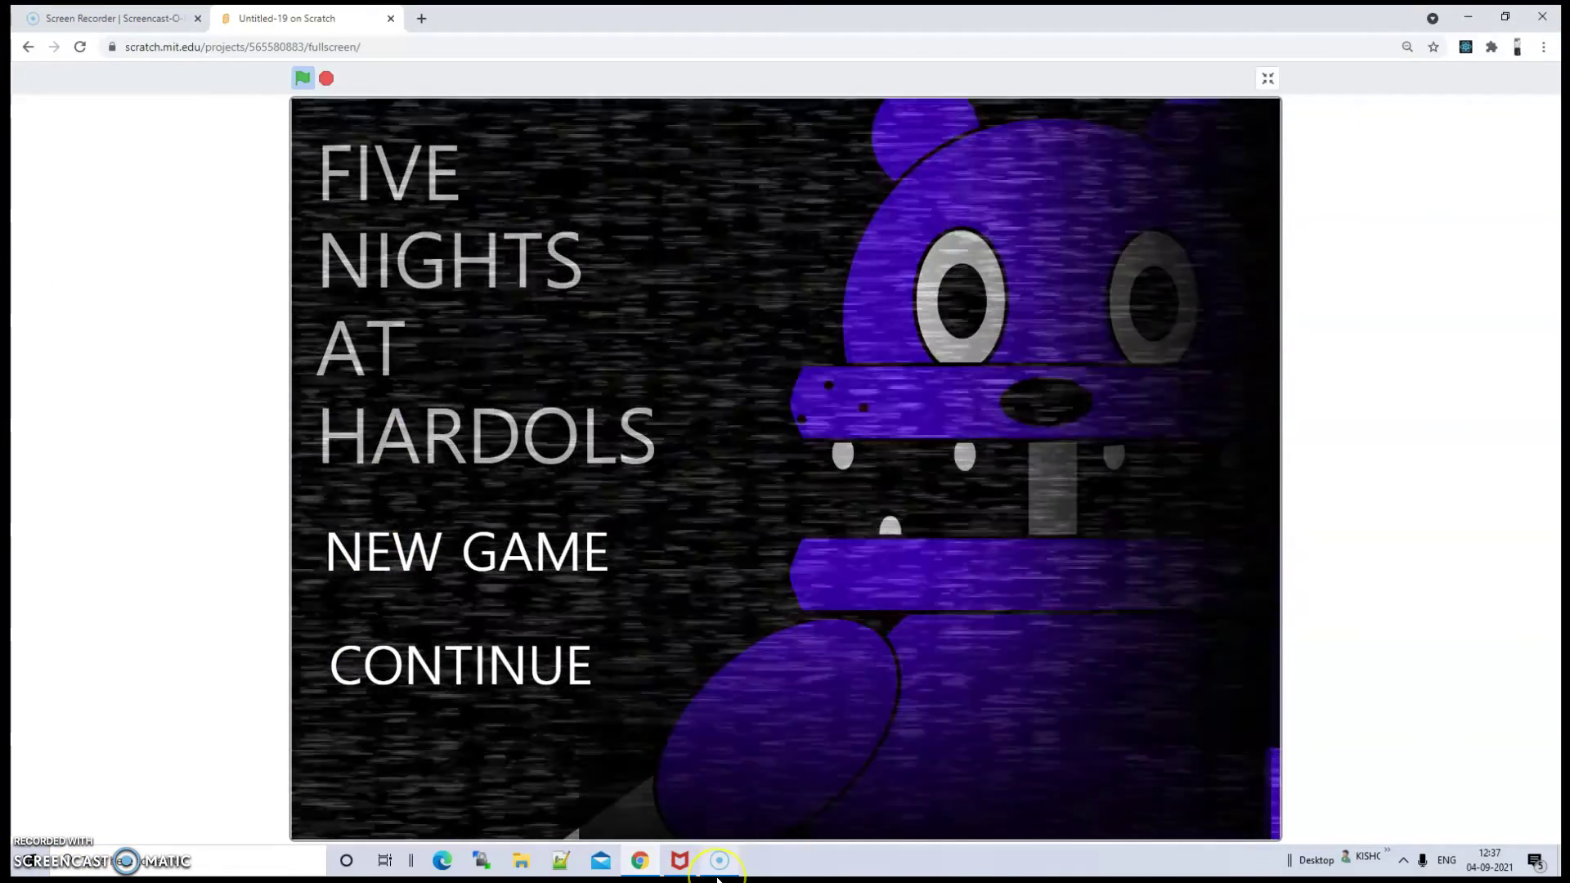
mouse_move(716, 877)
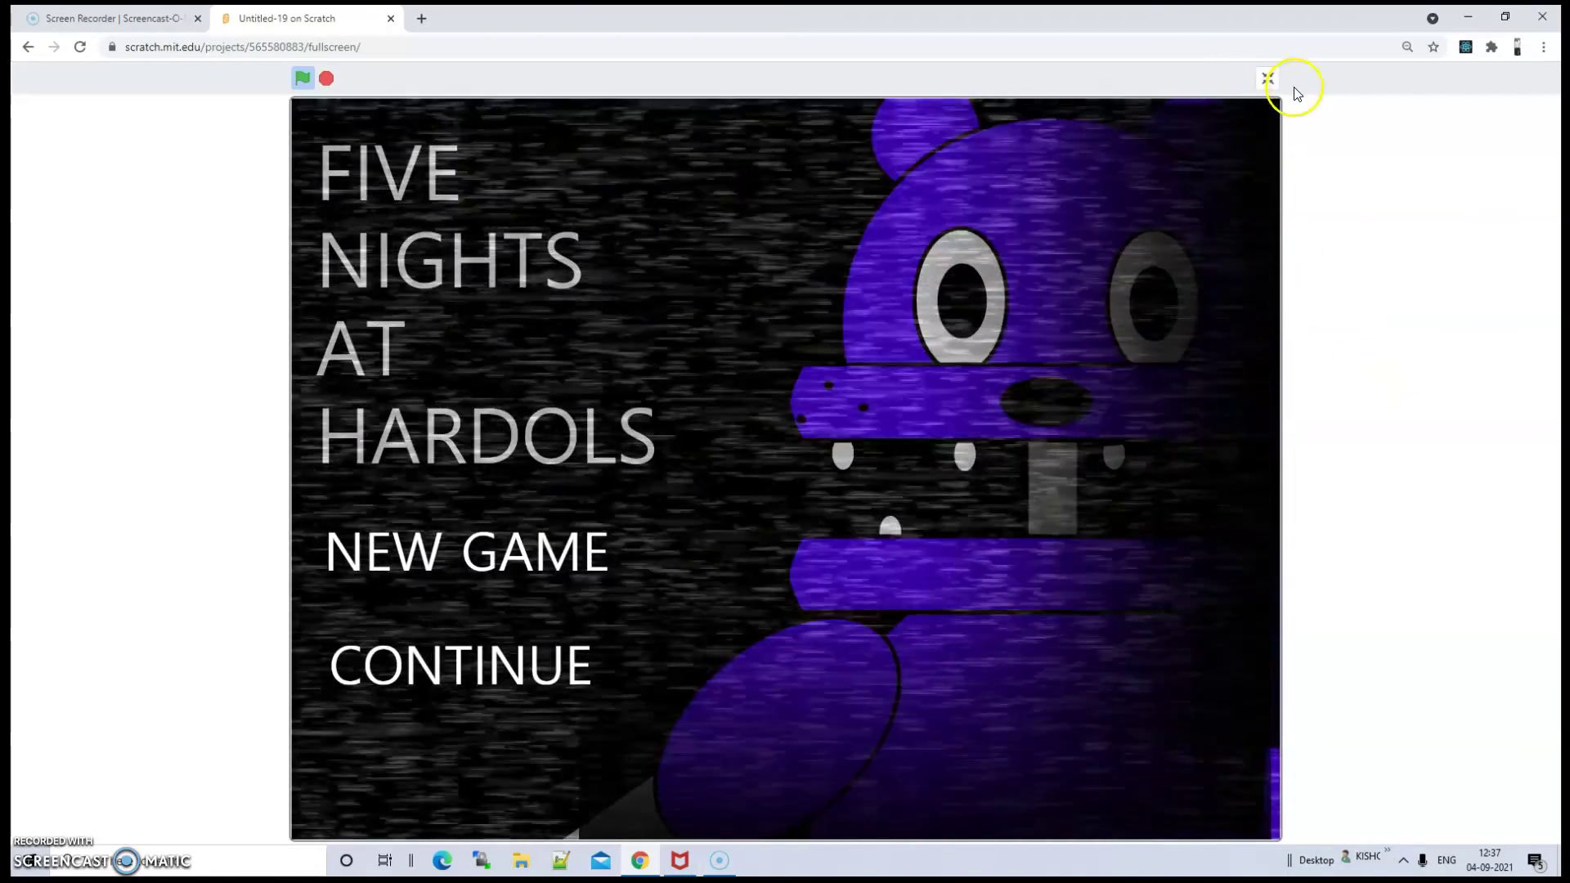
click(1268, 77)
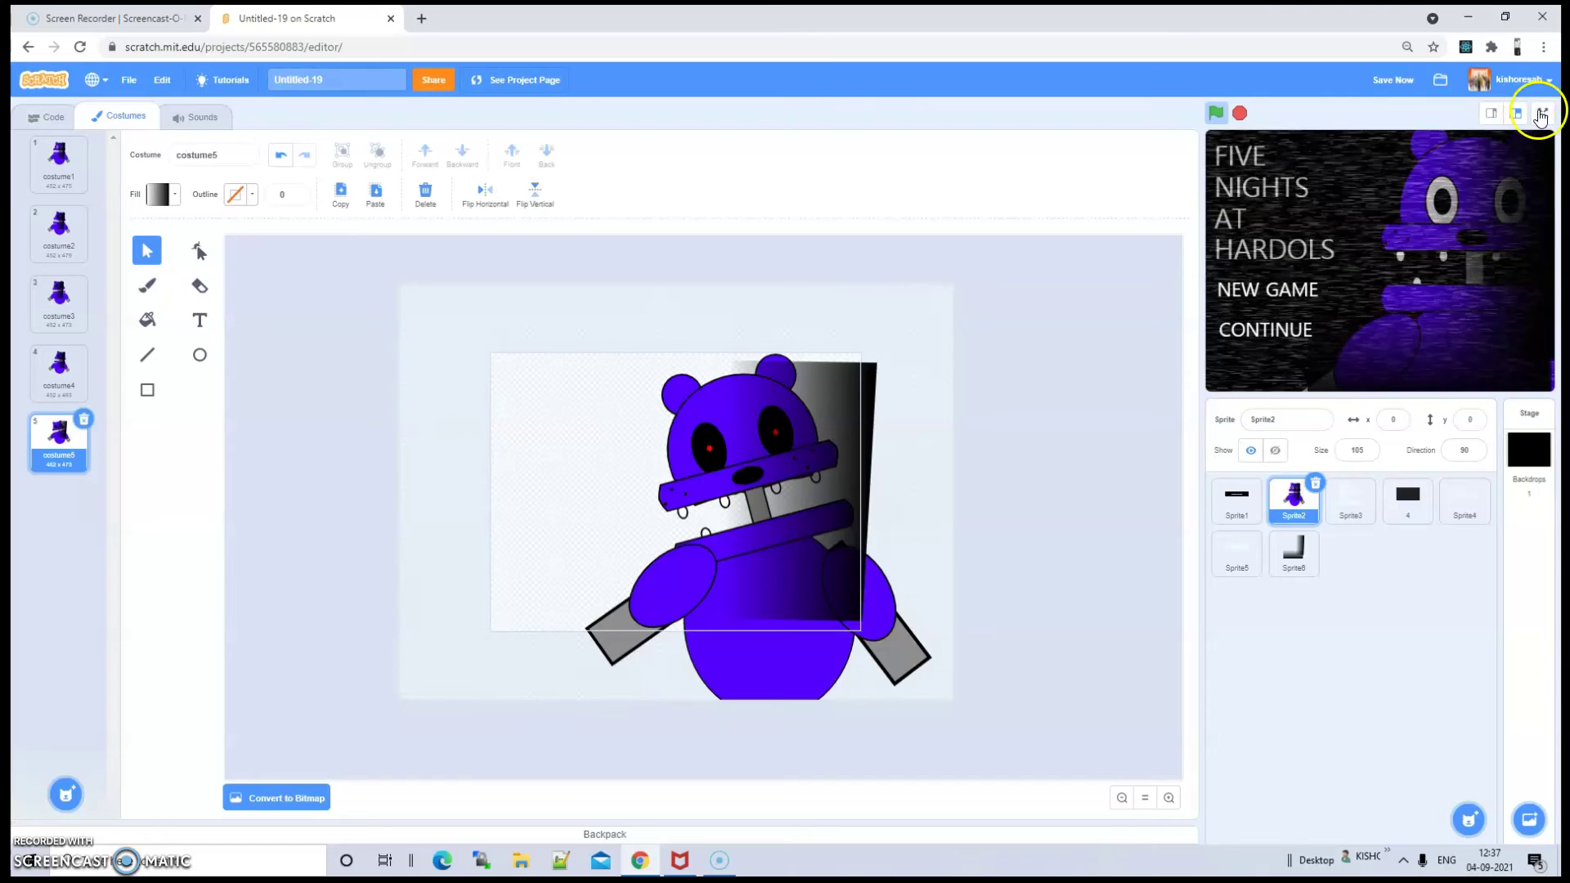
Restart the project in full screen and watch the title menu play from the beginning
click(1543, 113)
click(304, 80)
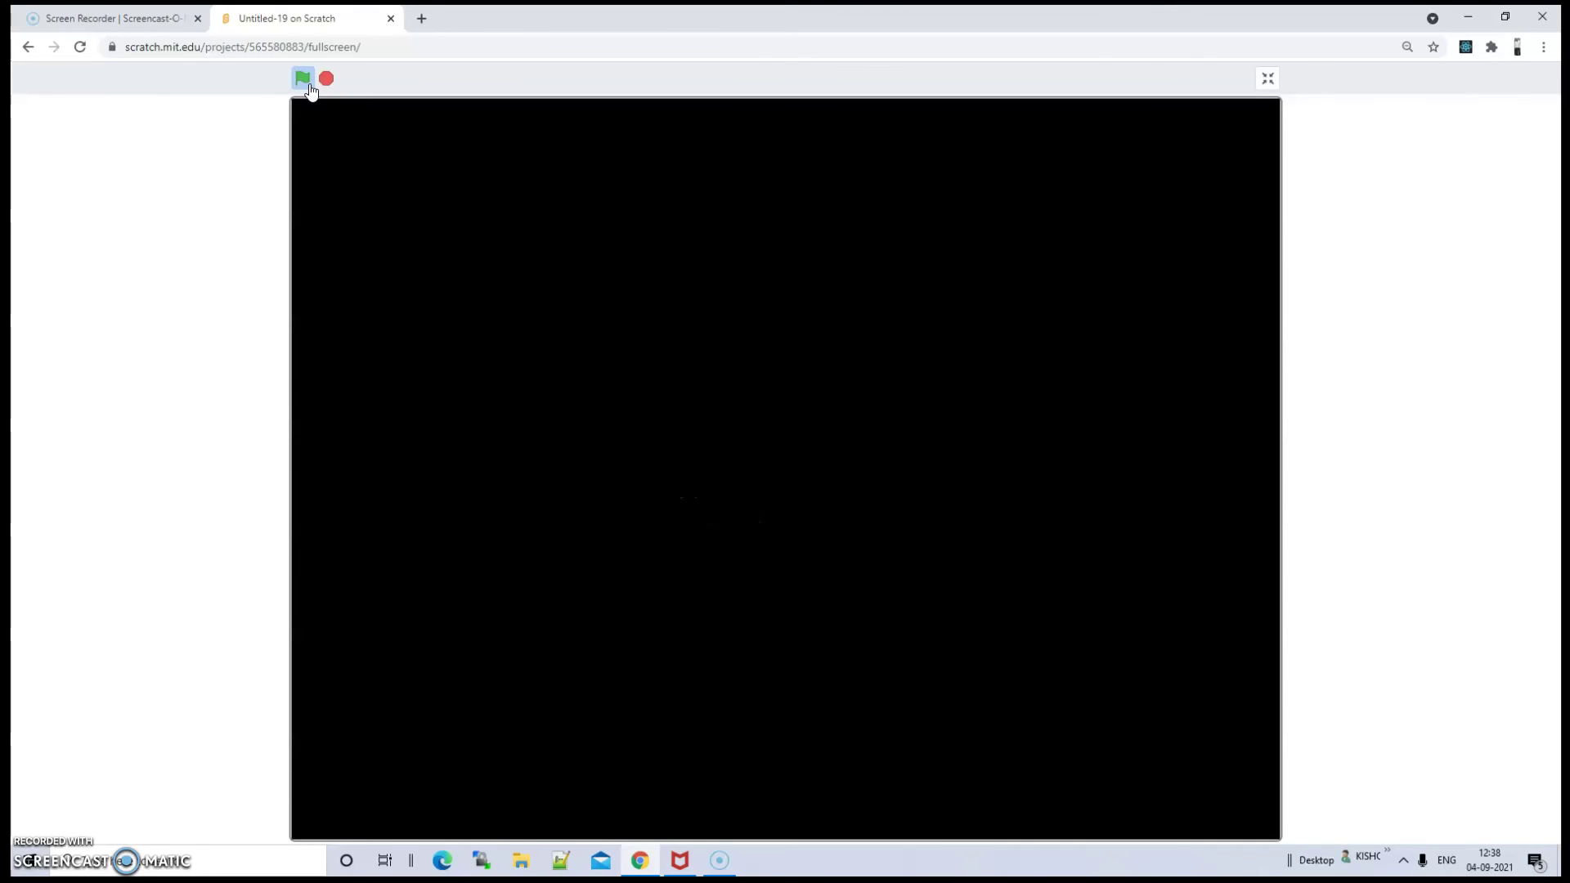
click(303, 78)
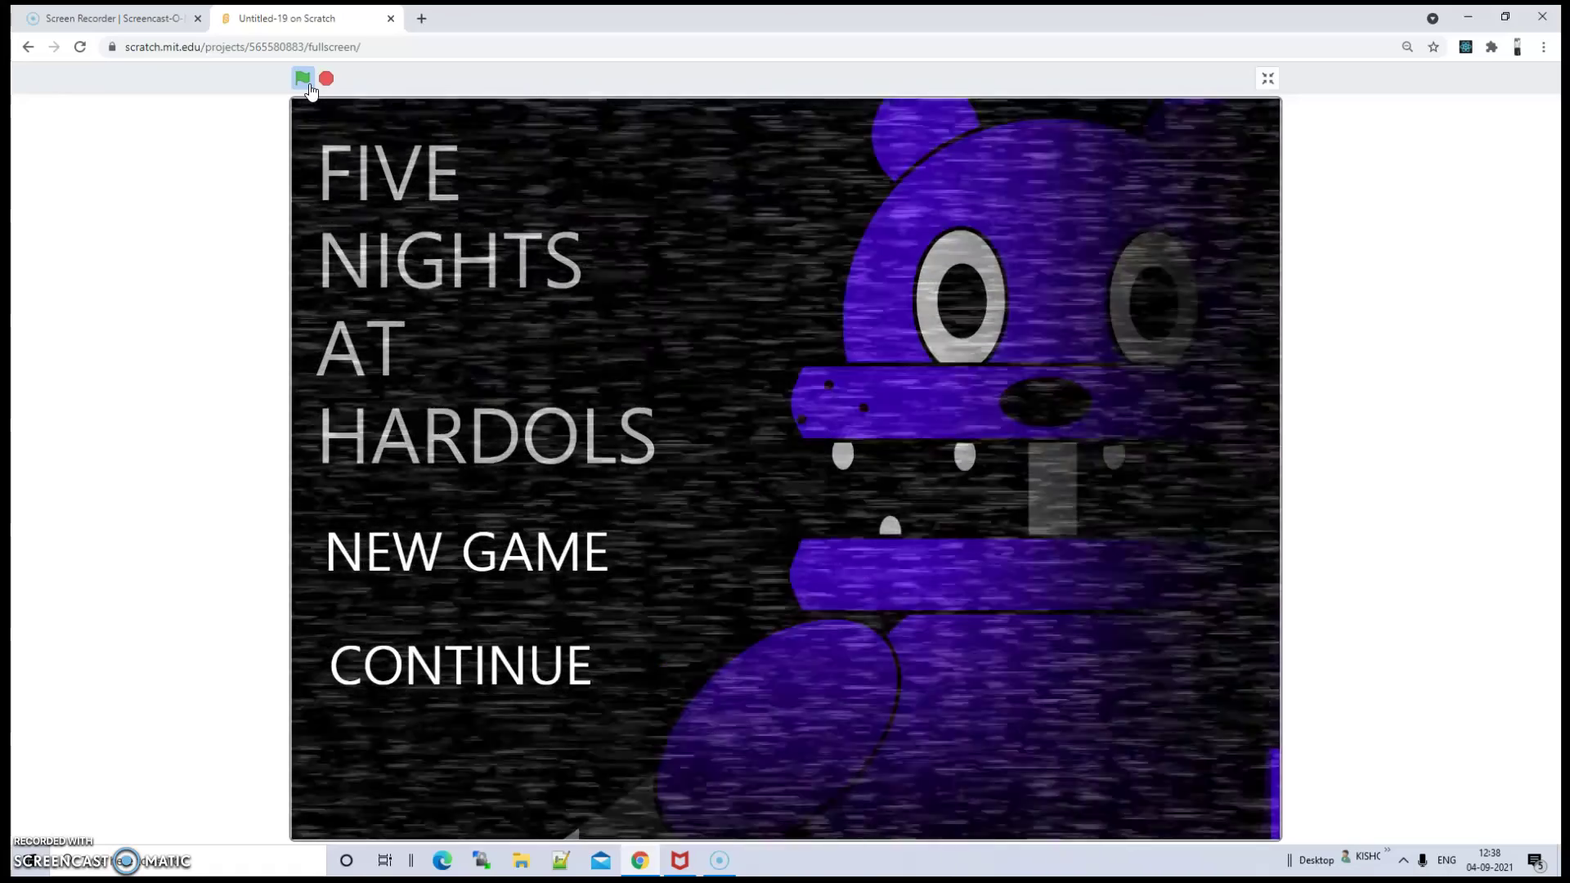